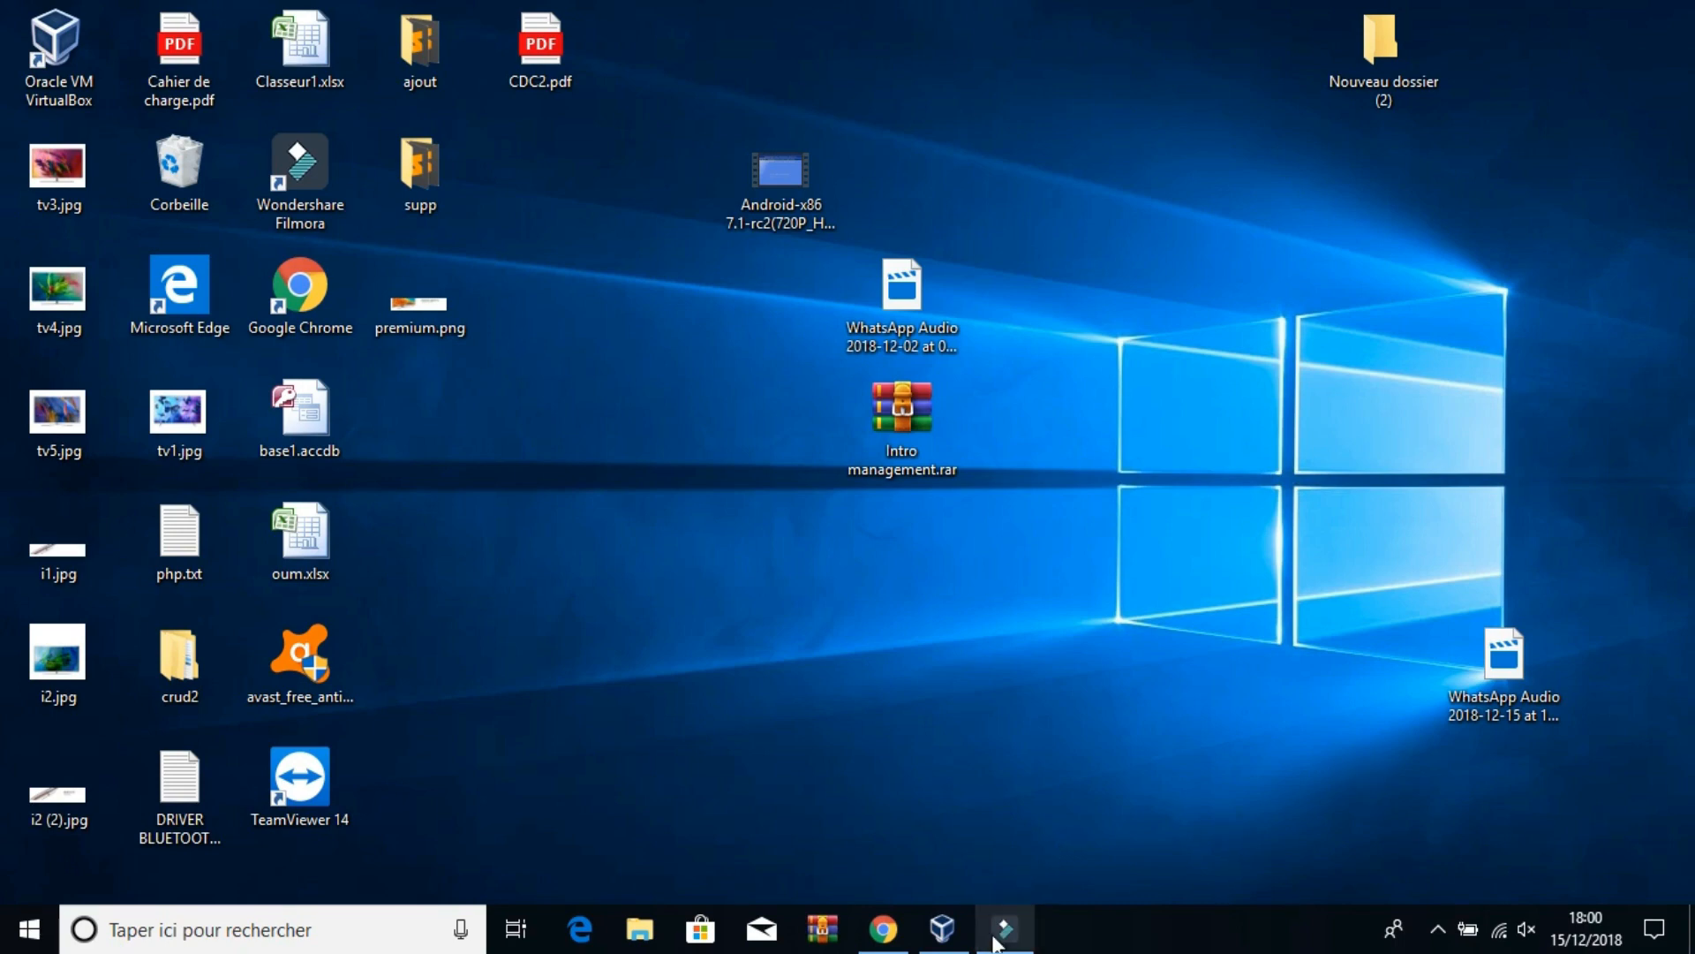
{"action": "mouse_move", "coordinate": [995, 943]}
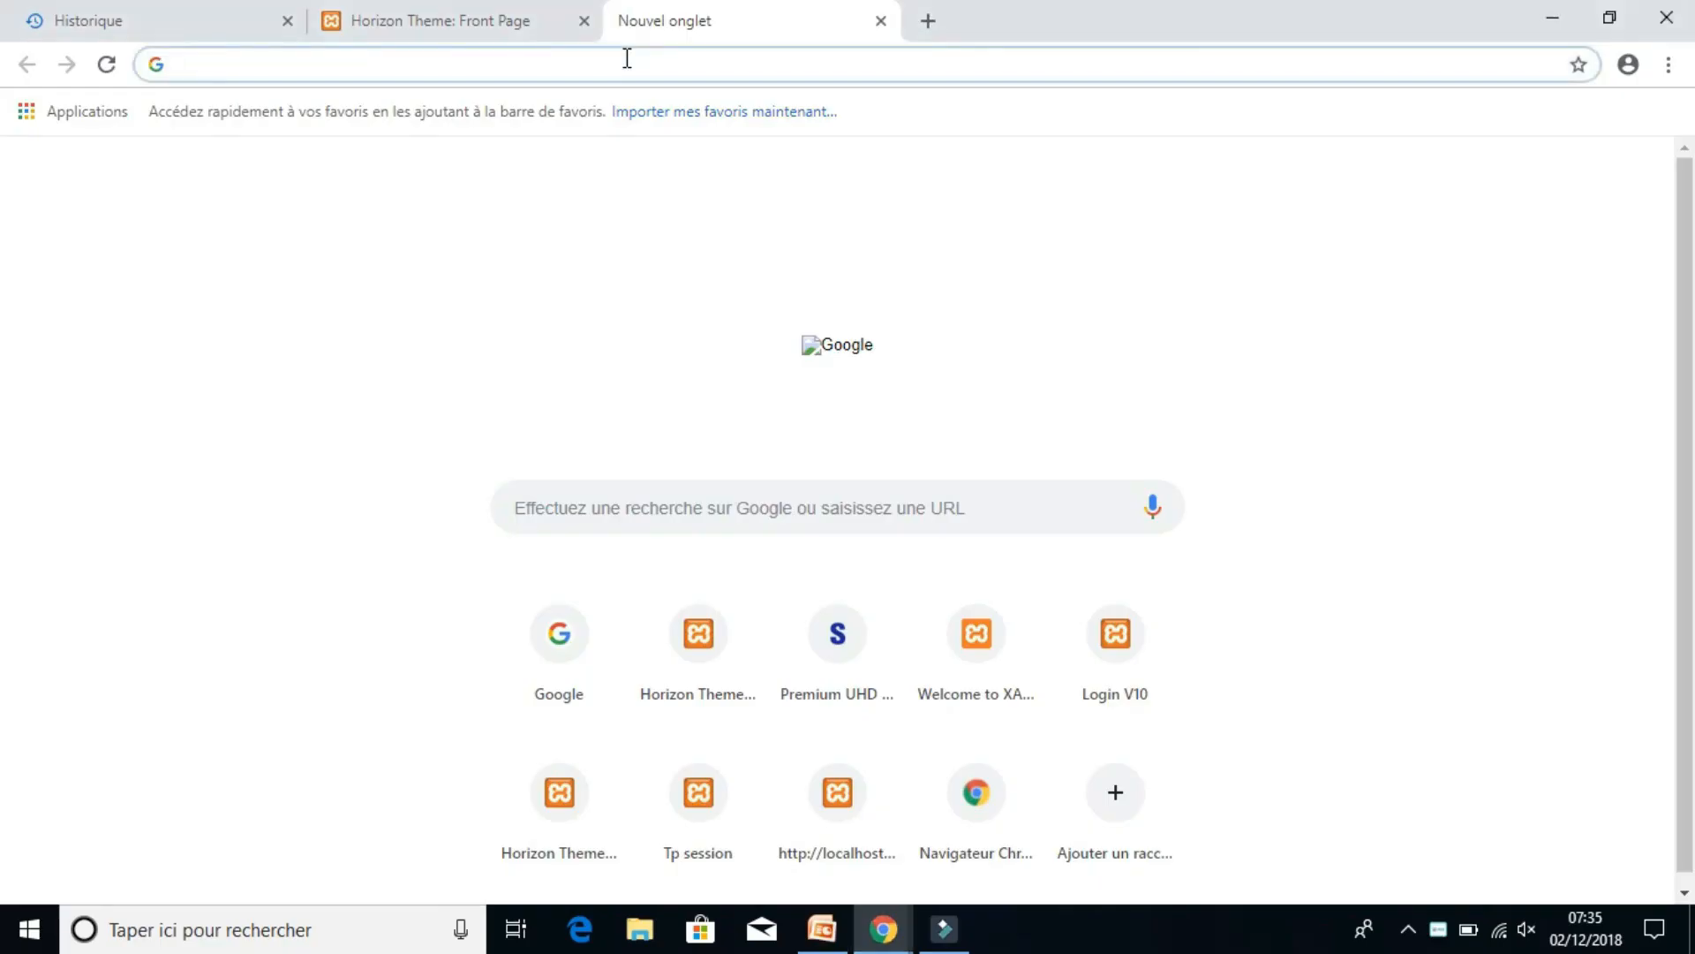
{"action": "type", "text": "https://www.virtualbox.org/wiki/Downloads"}
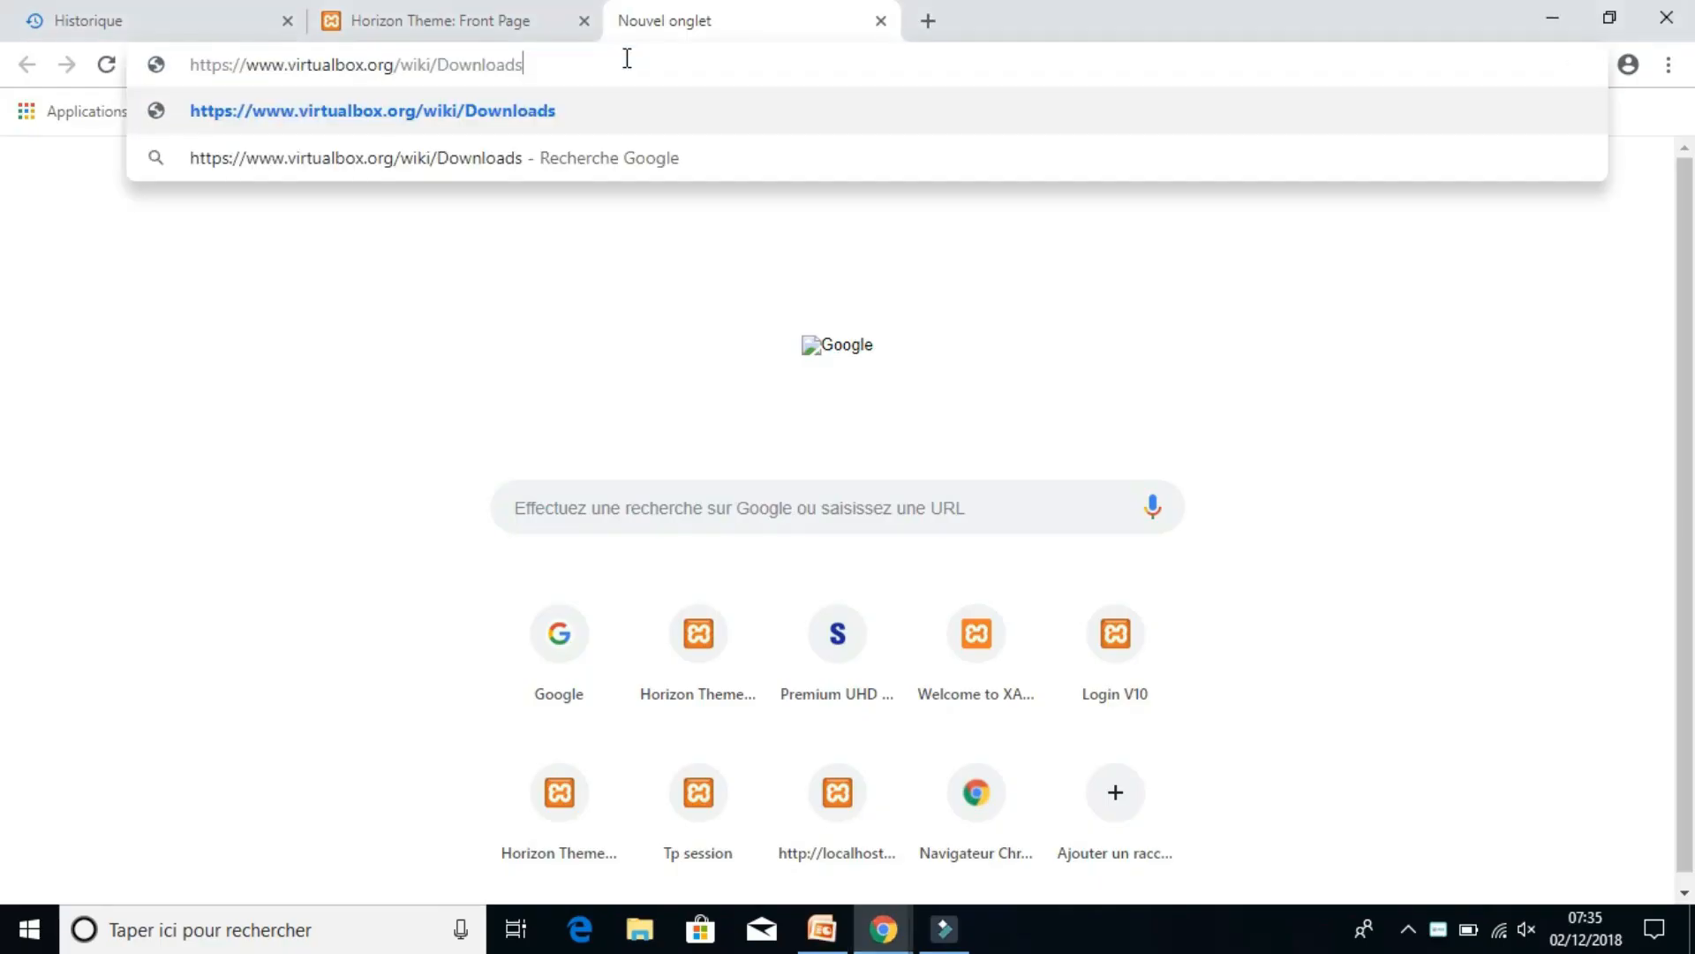
{"action": "mouse_move", "coordinate": [570, 56]}
{"action": "left_mouse_down"}
{"action": "mouse_move", "coordinate": [215, 76]}
{"action": "mouse_move", "coordinate": [439, 79]}
{"action": "mouse_move", "coordinate": [197, 83]}
{"action": "mouse_move", "coordinate": [560, 45]}
{"action": "left_mouse_up"}
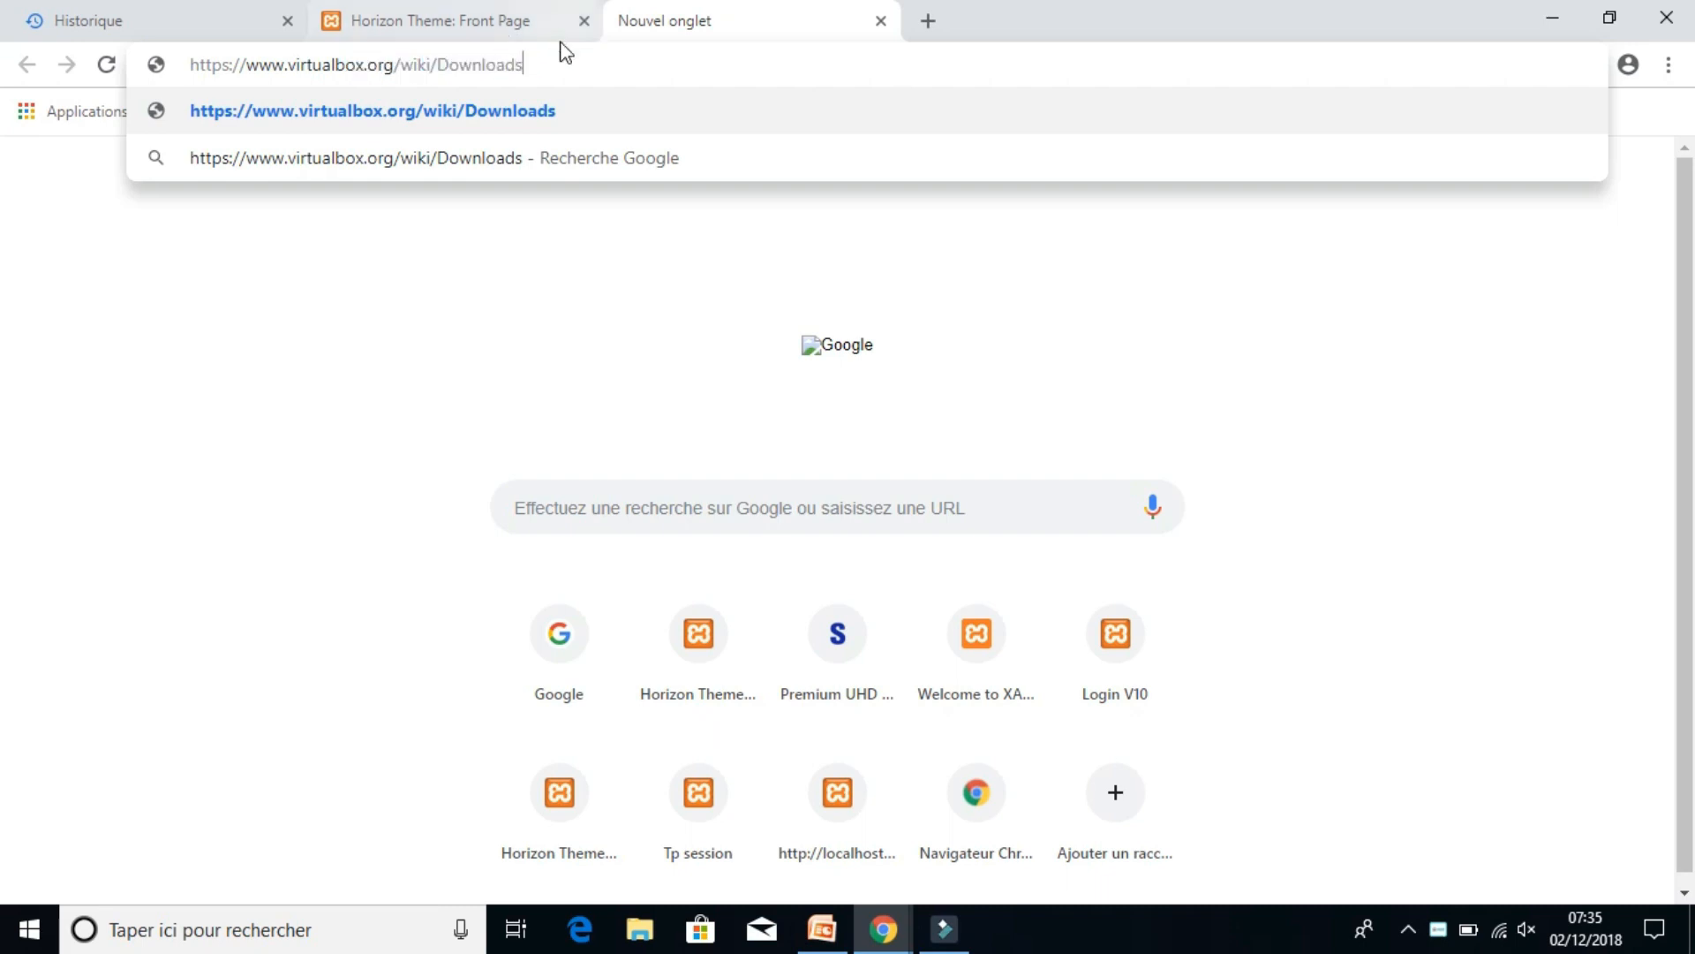
{"action": "left_click", "coordinate": [867, 130]}
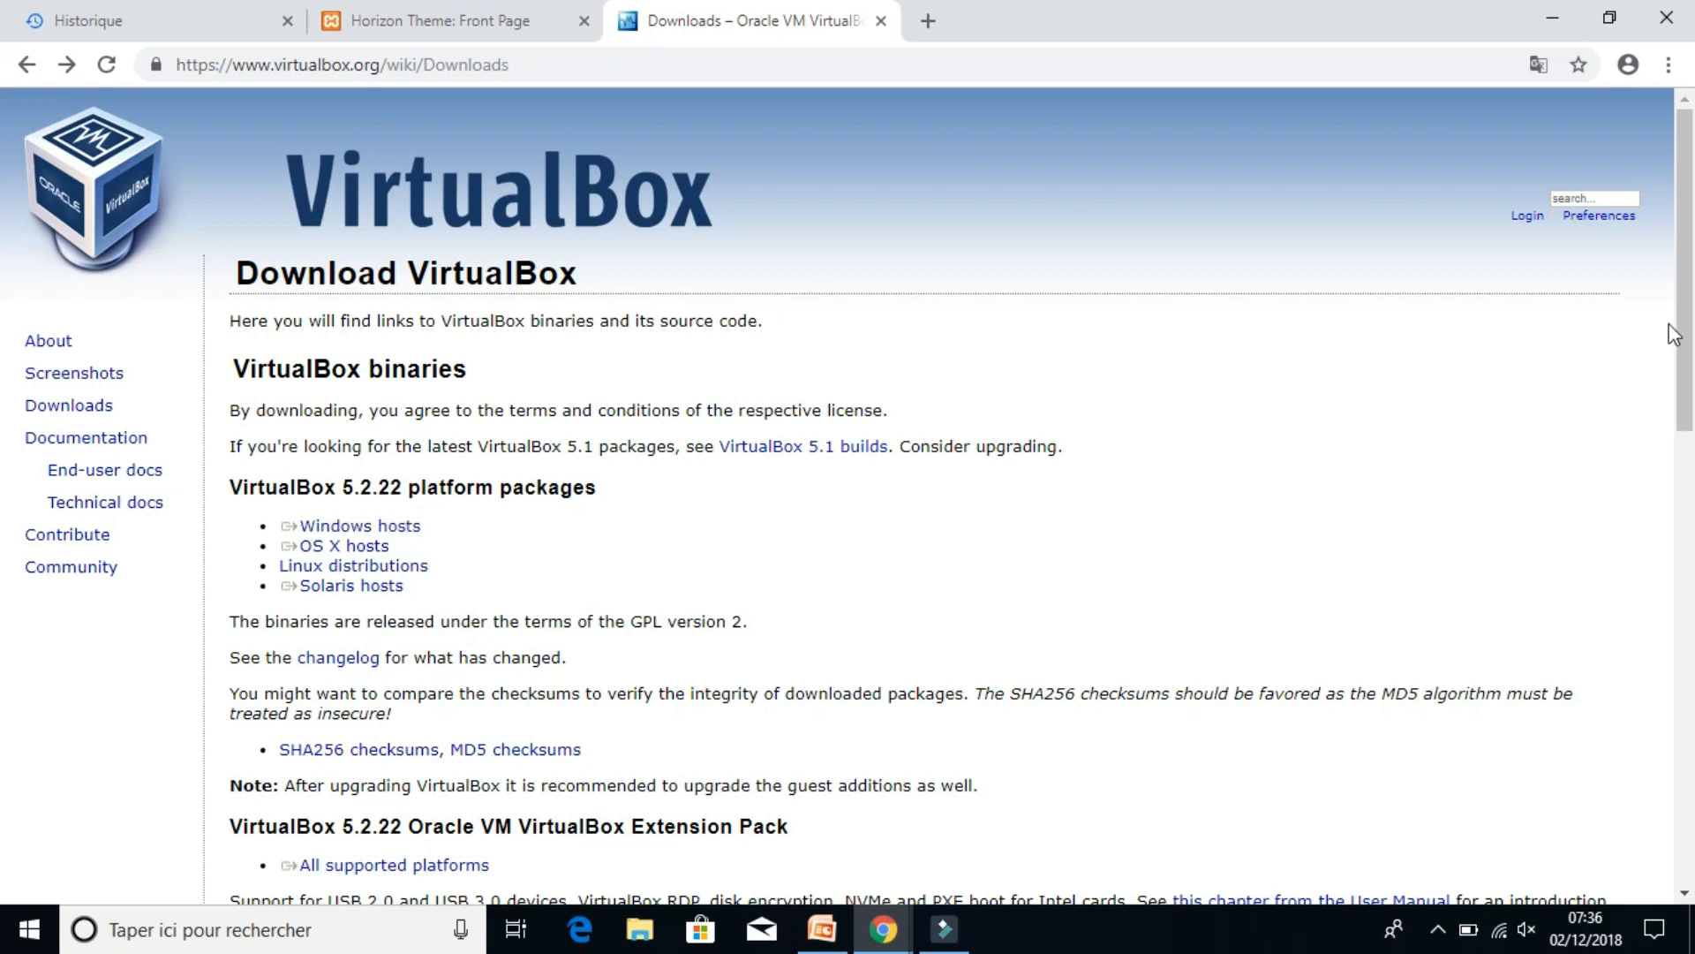
{"action": "left_click_drag", "start_coordinate": [1688, 272], "coordinate": [1691, 349]}
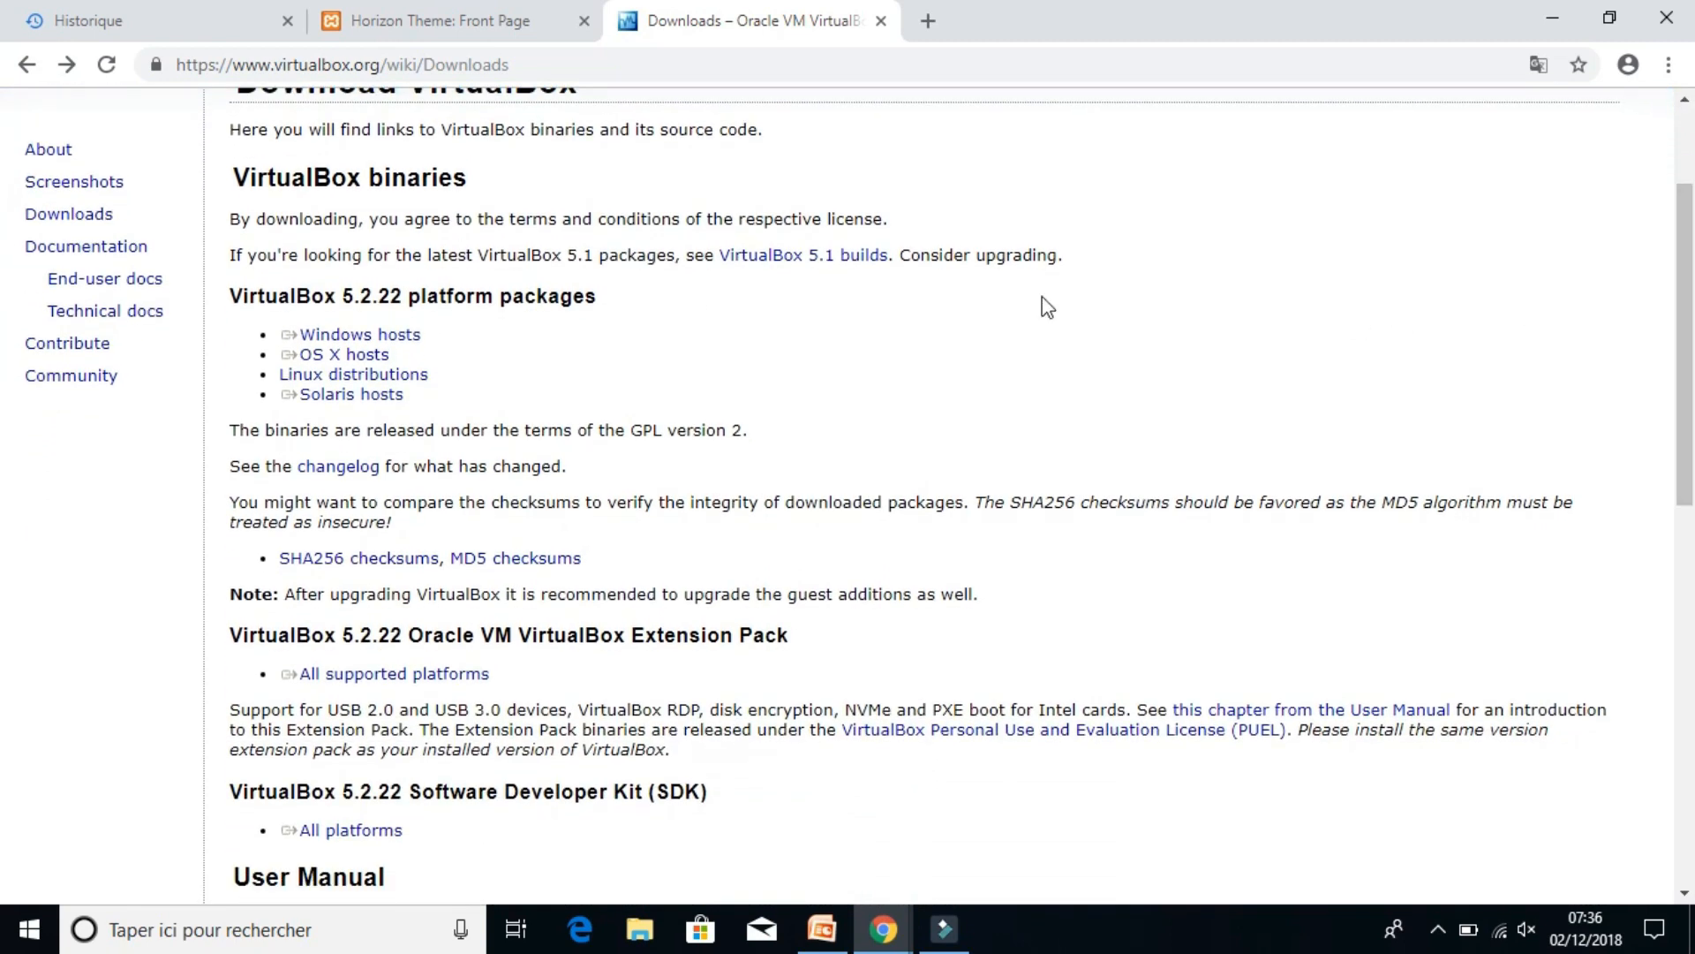
{"action": "left_click", "coordinate": [360, 336]}
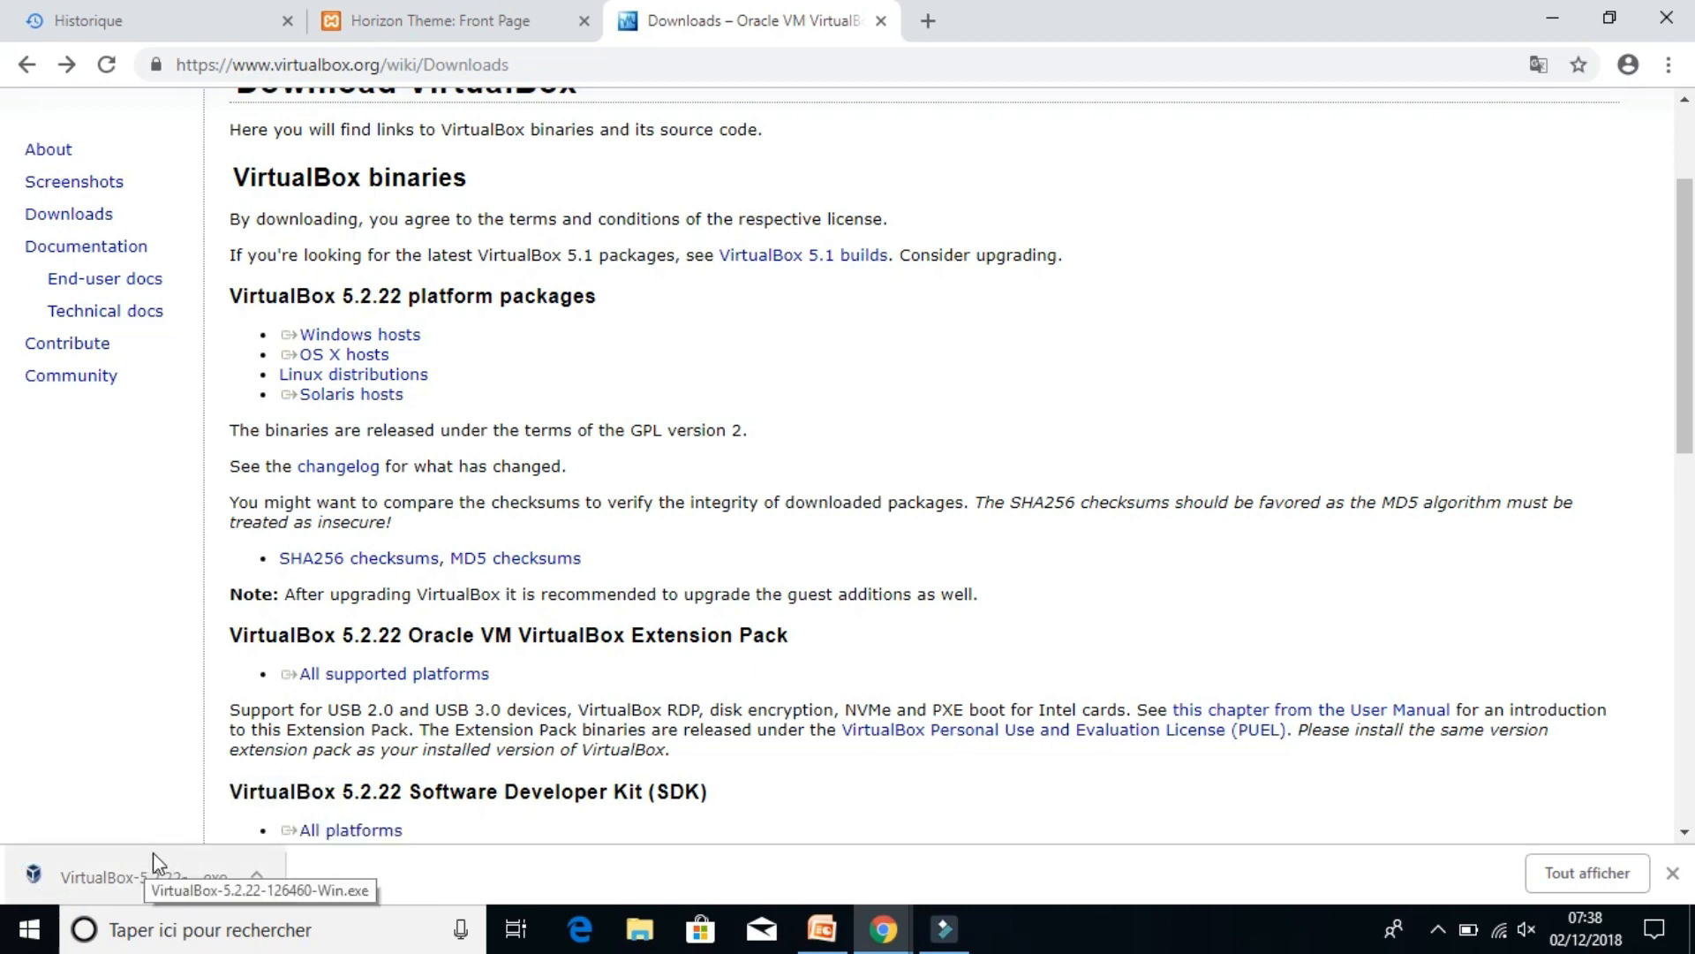
Run the downloaded VirtualBox 5.2.22 installer, install it with the default components and shortcuts, and minimize the browser after finishing.
{"action": "left_click", "coordinate": [156, 869]}
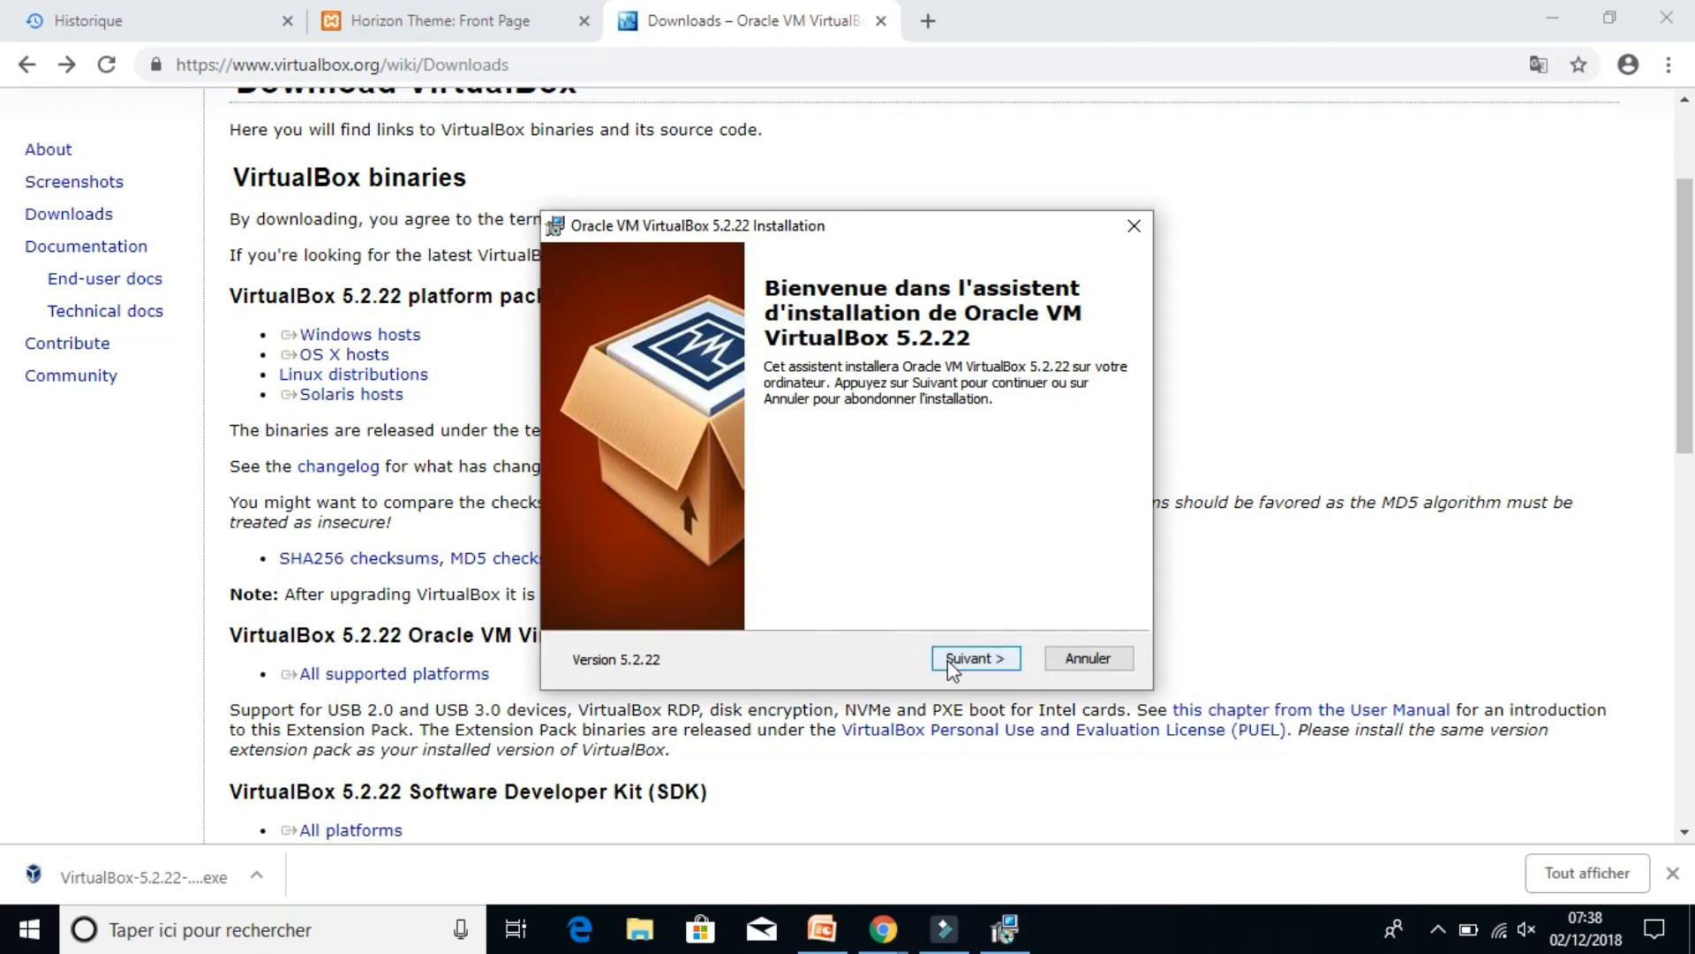
{"action": "left_click", "coordinate": [973, 658]}
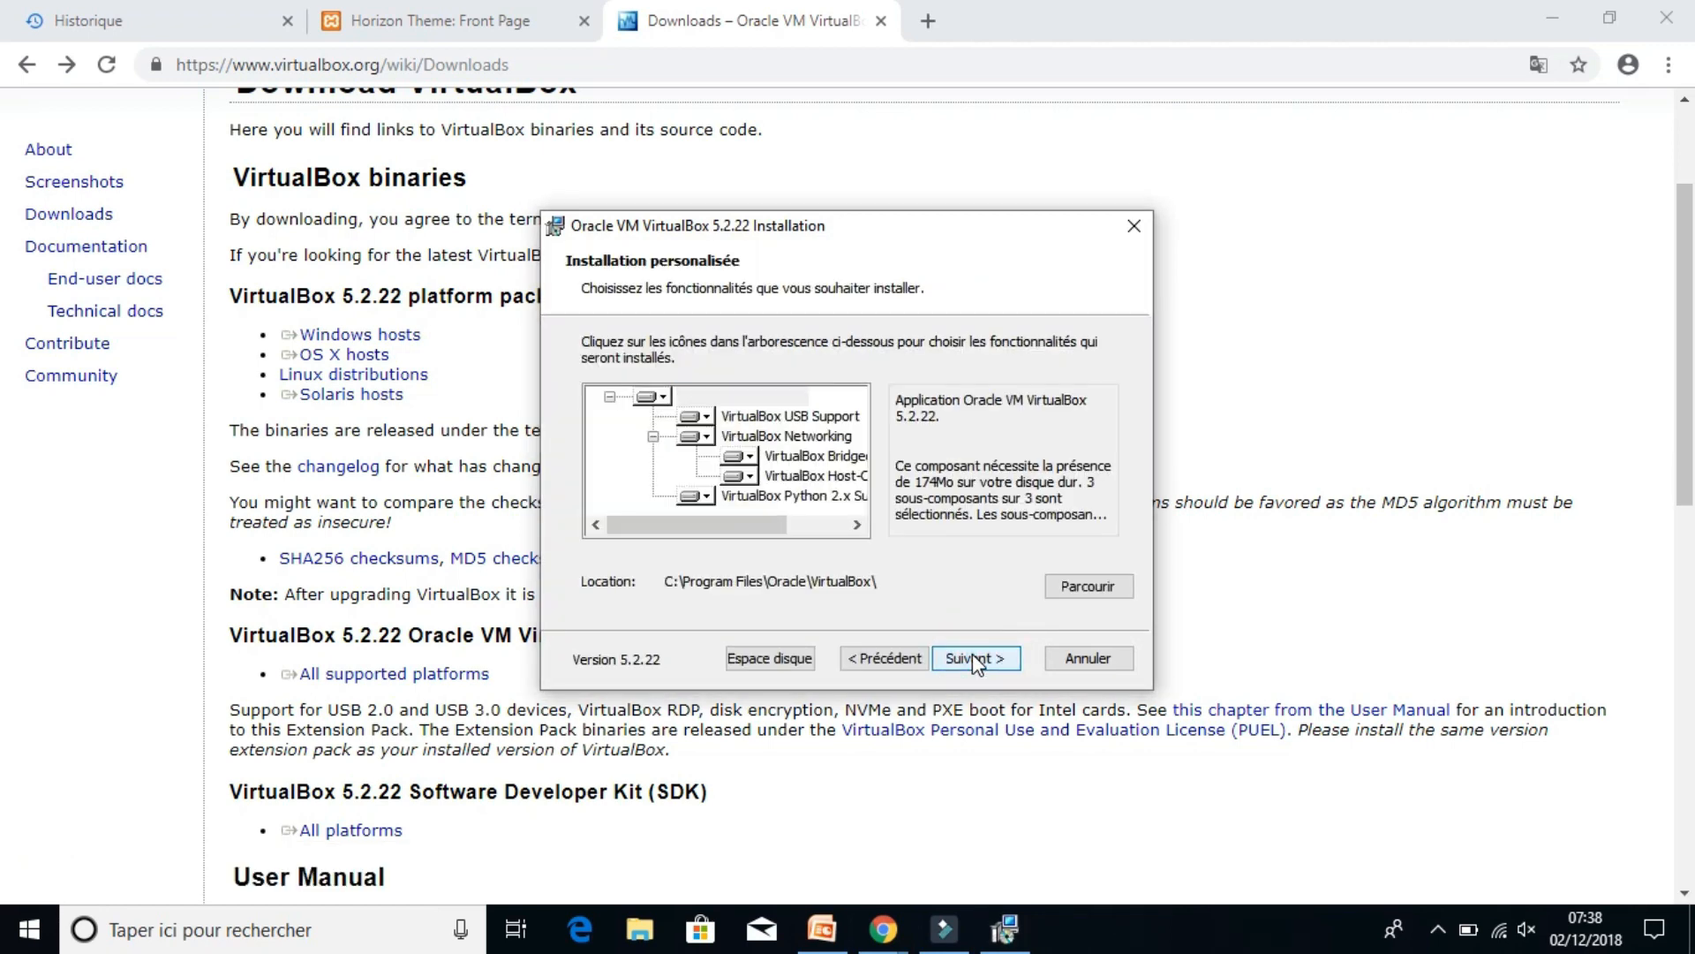
{"action": "left_click", "coordinate": [972, 658]}
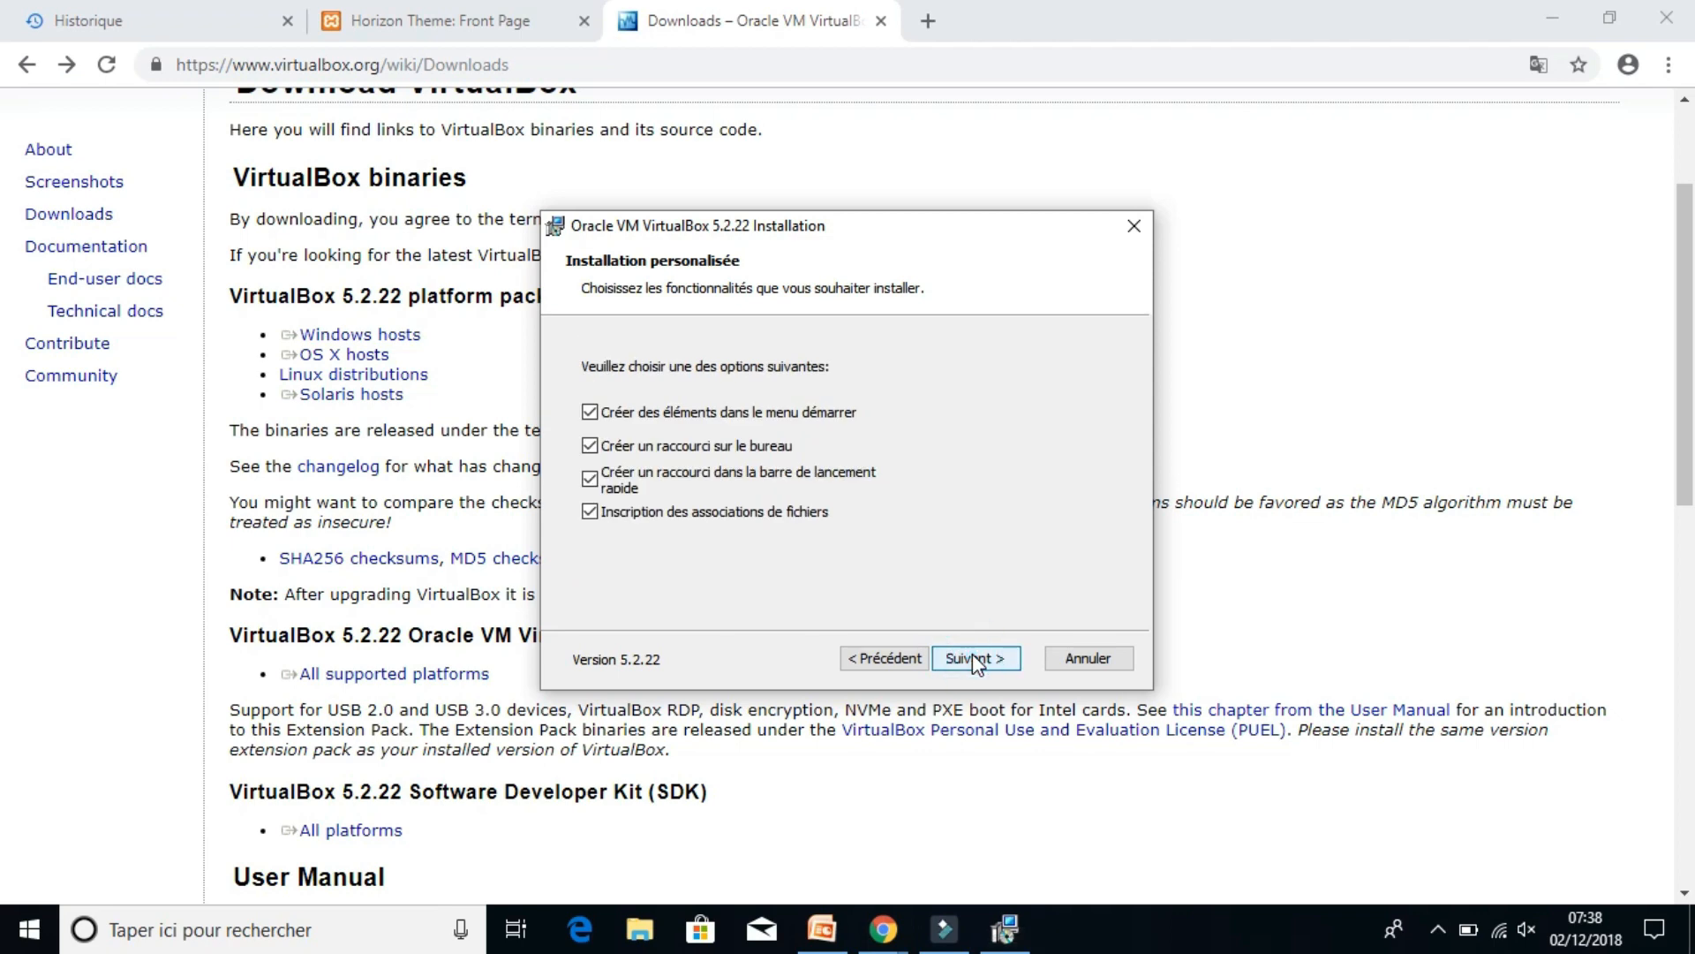
{"action": "left_click", "coordinate": [973, 659]}
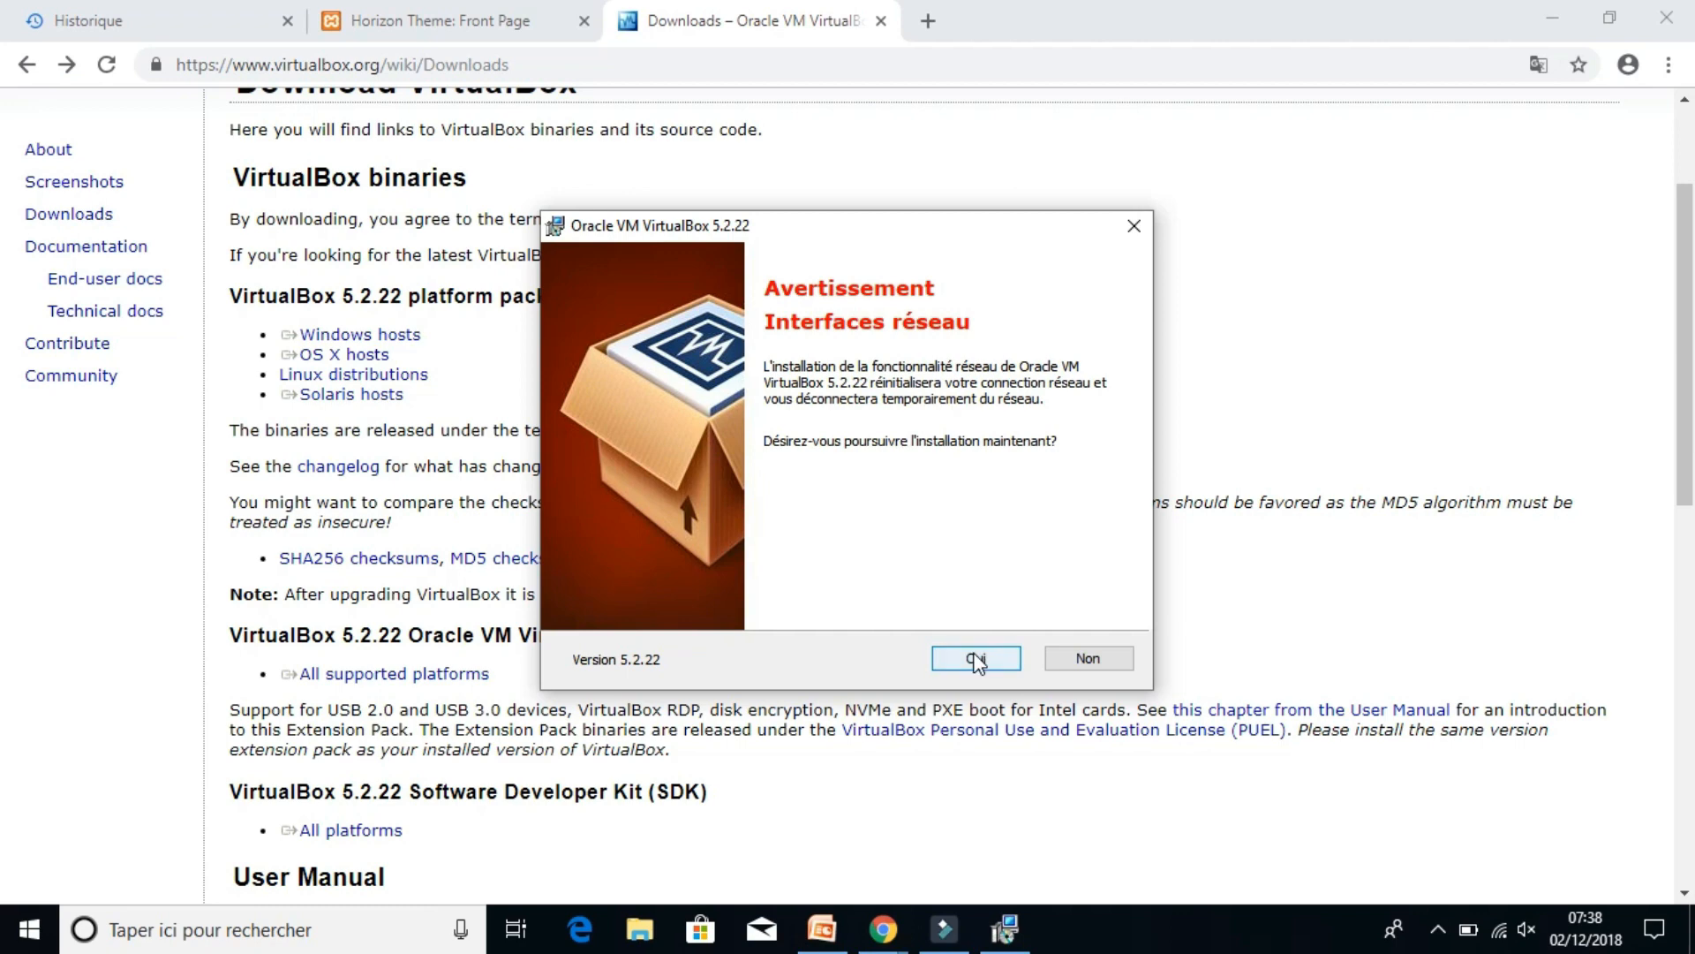
{"action": "left_click", "coordinate": [975, 660]}
{"action": "left_click", "coordinate": [975, 660]}
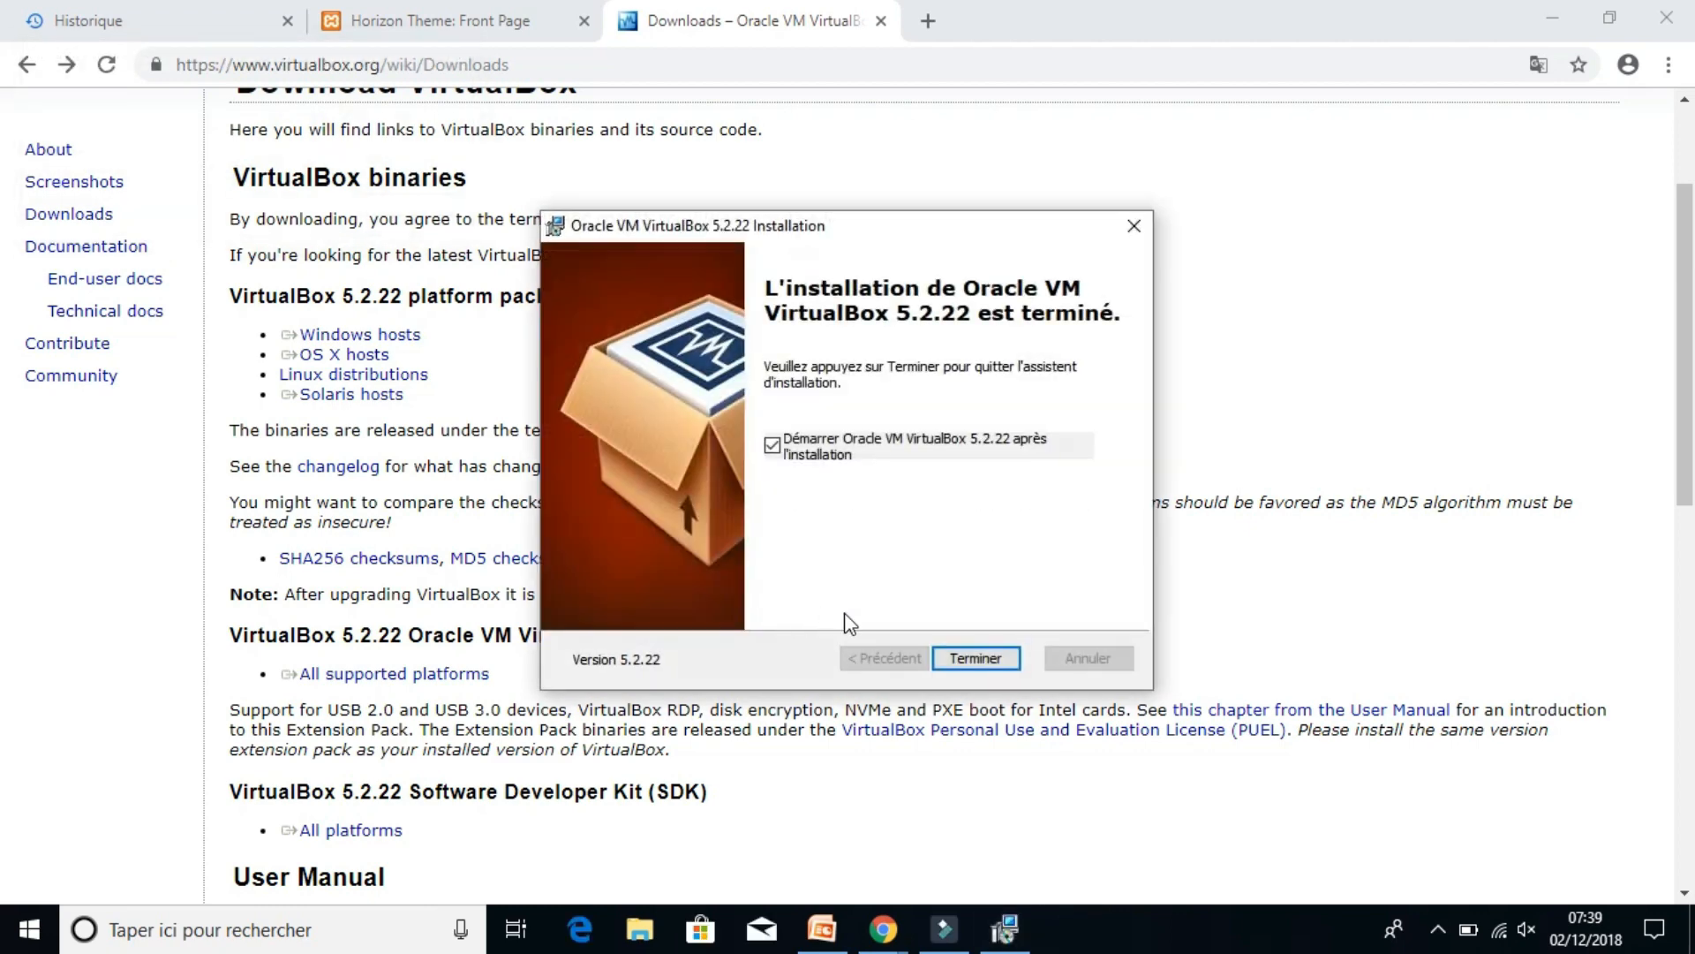
{"action": "left_click", "coordinate": [972, 655]}
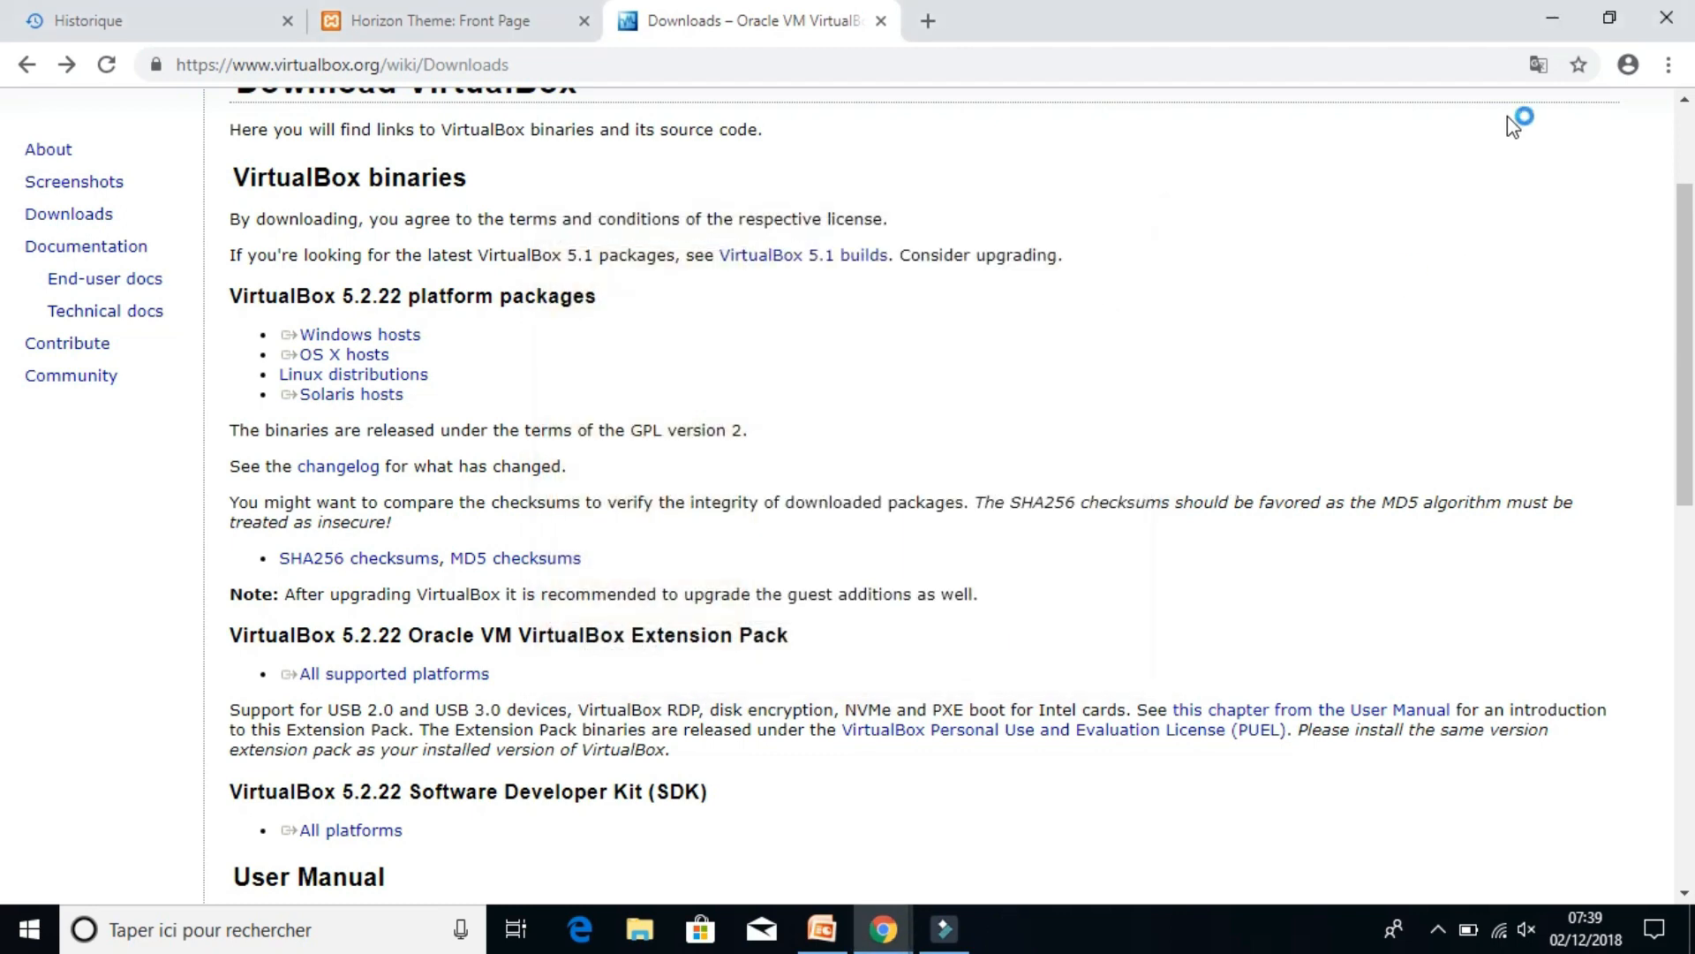
{"action": "left_click", "coordinate": [1559, 18]}
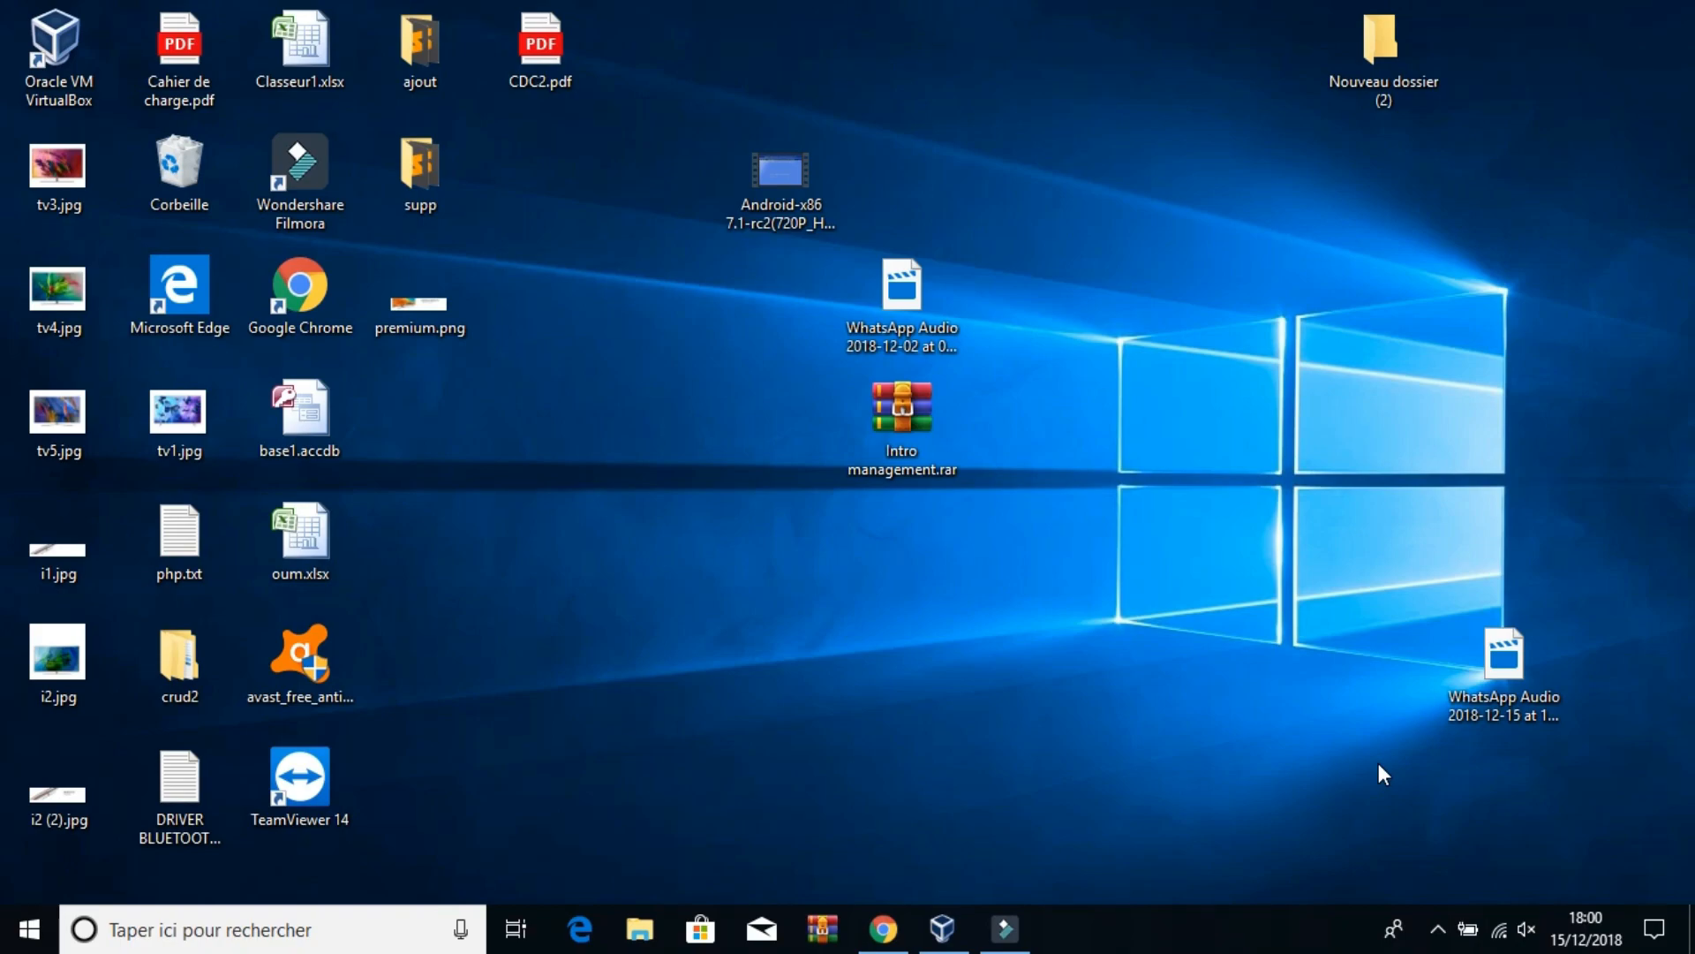
{"action": "left_click", "coordinate": [892, 65]}
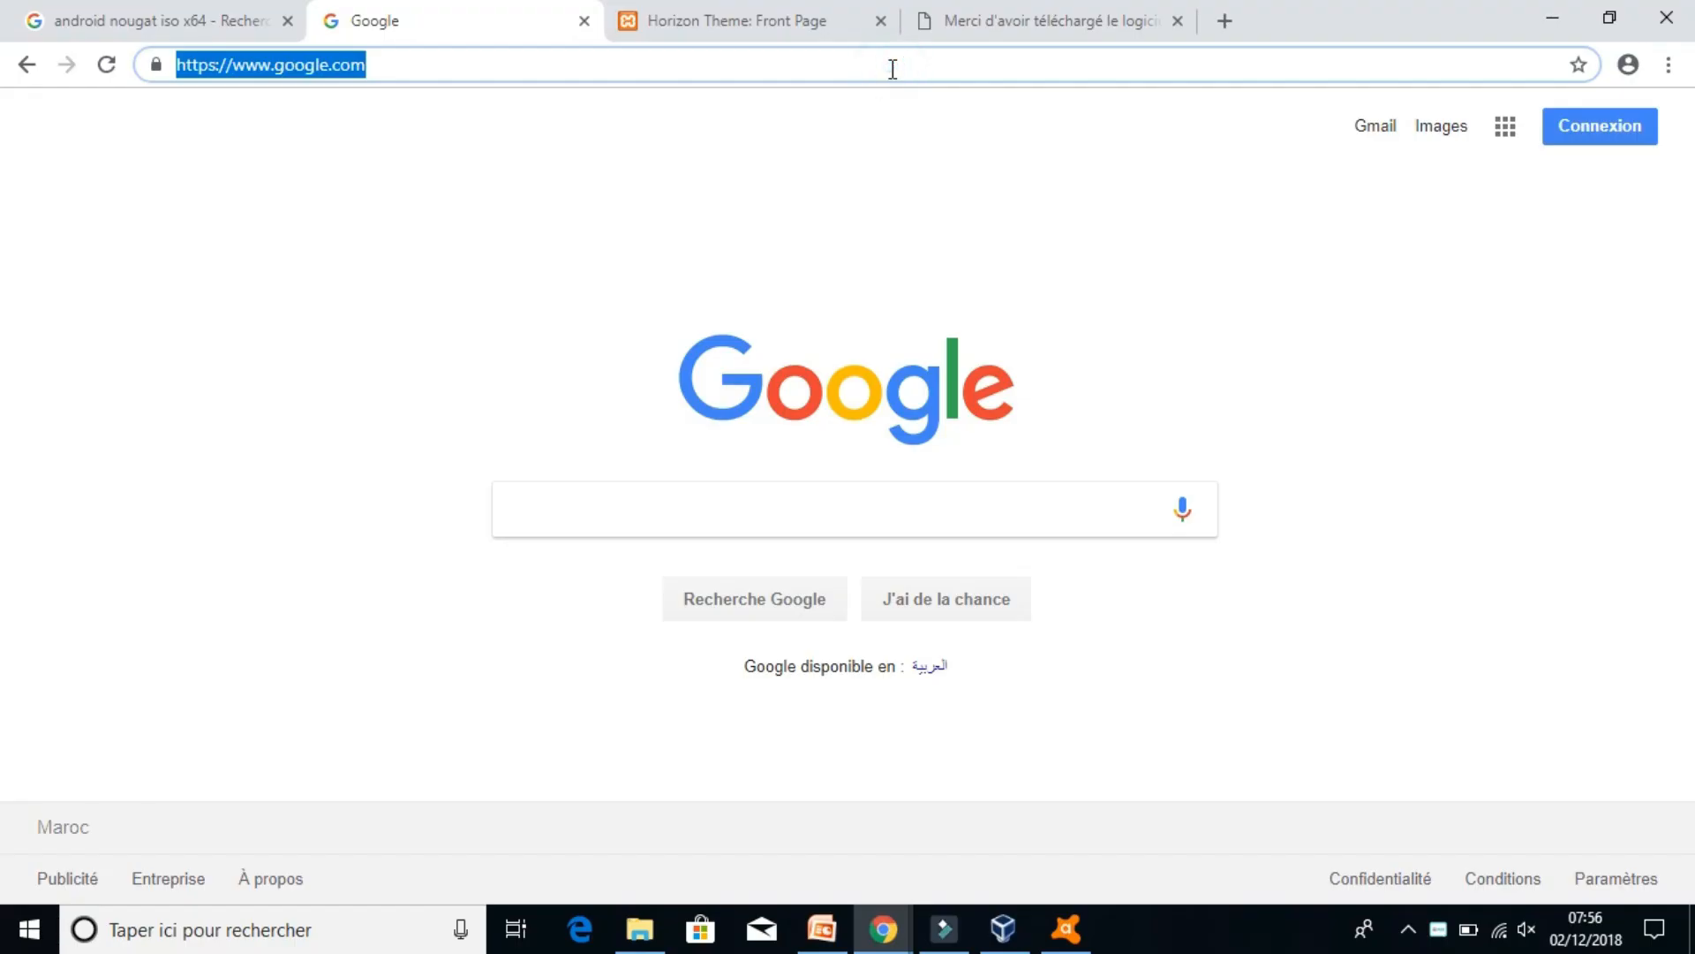
{"action": "type", "text": "https://osdn.net/projects/android-x86/downloads/67834/android-x86_64-7.1-rc2.iso/"}
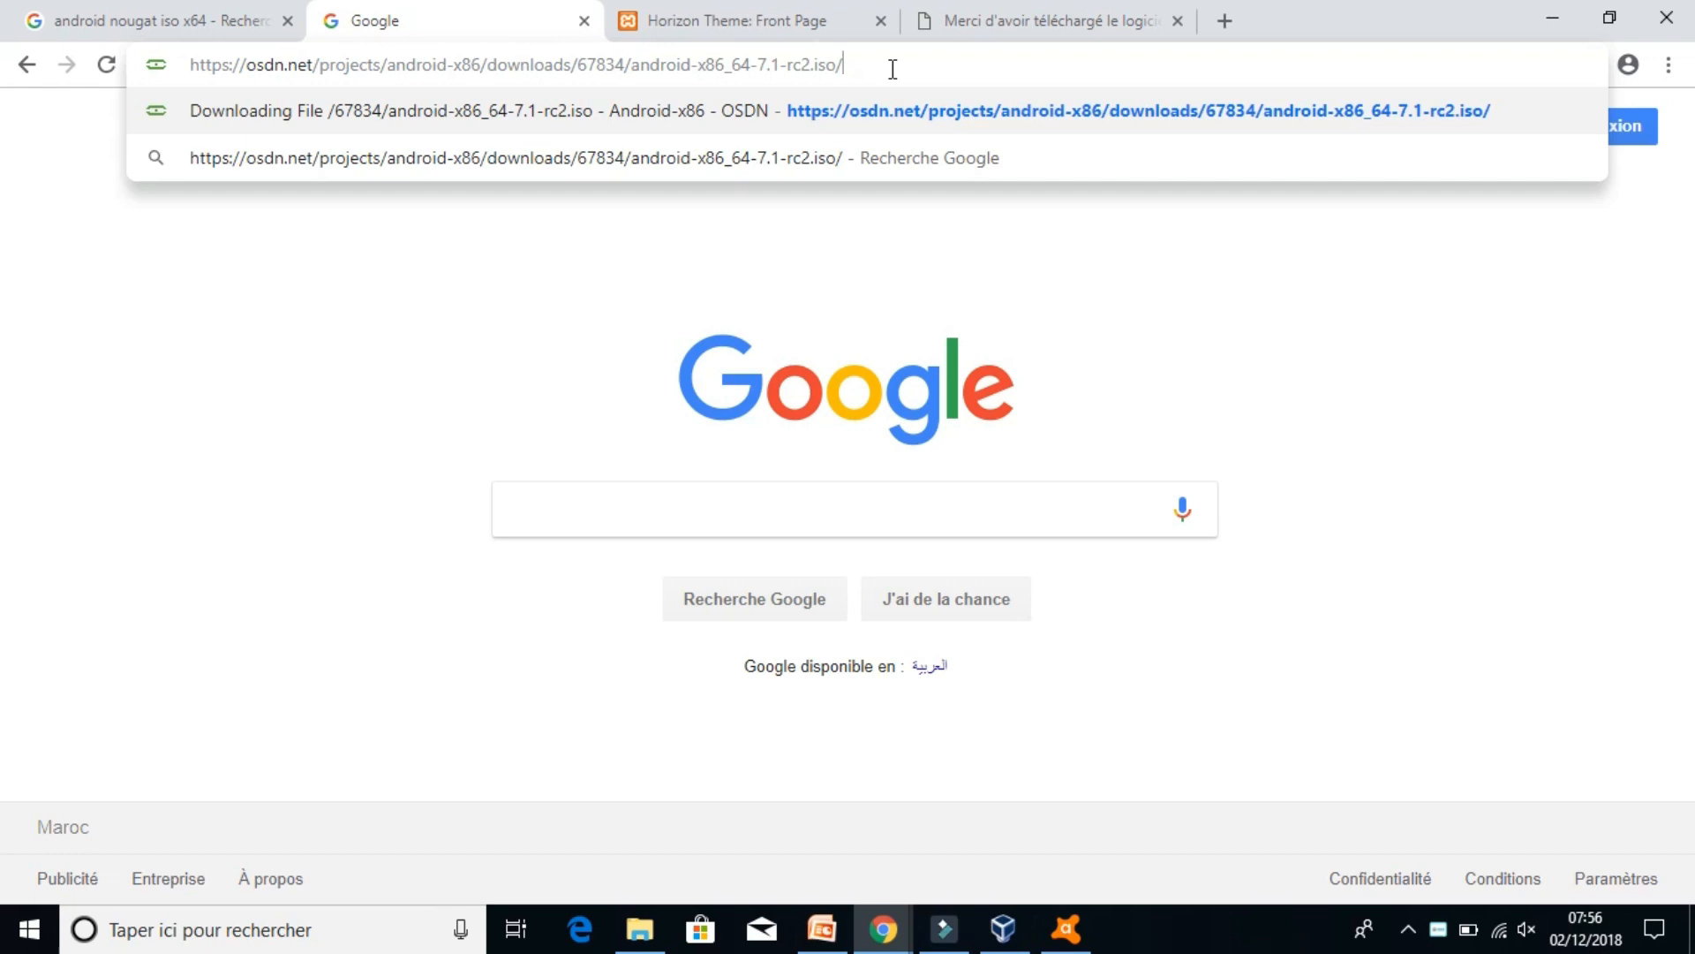
{"action": "key", "text": "Return"}
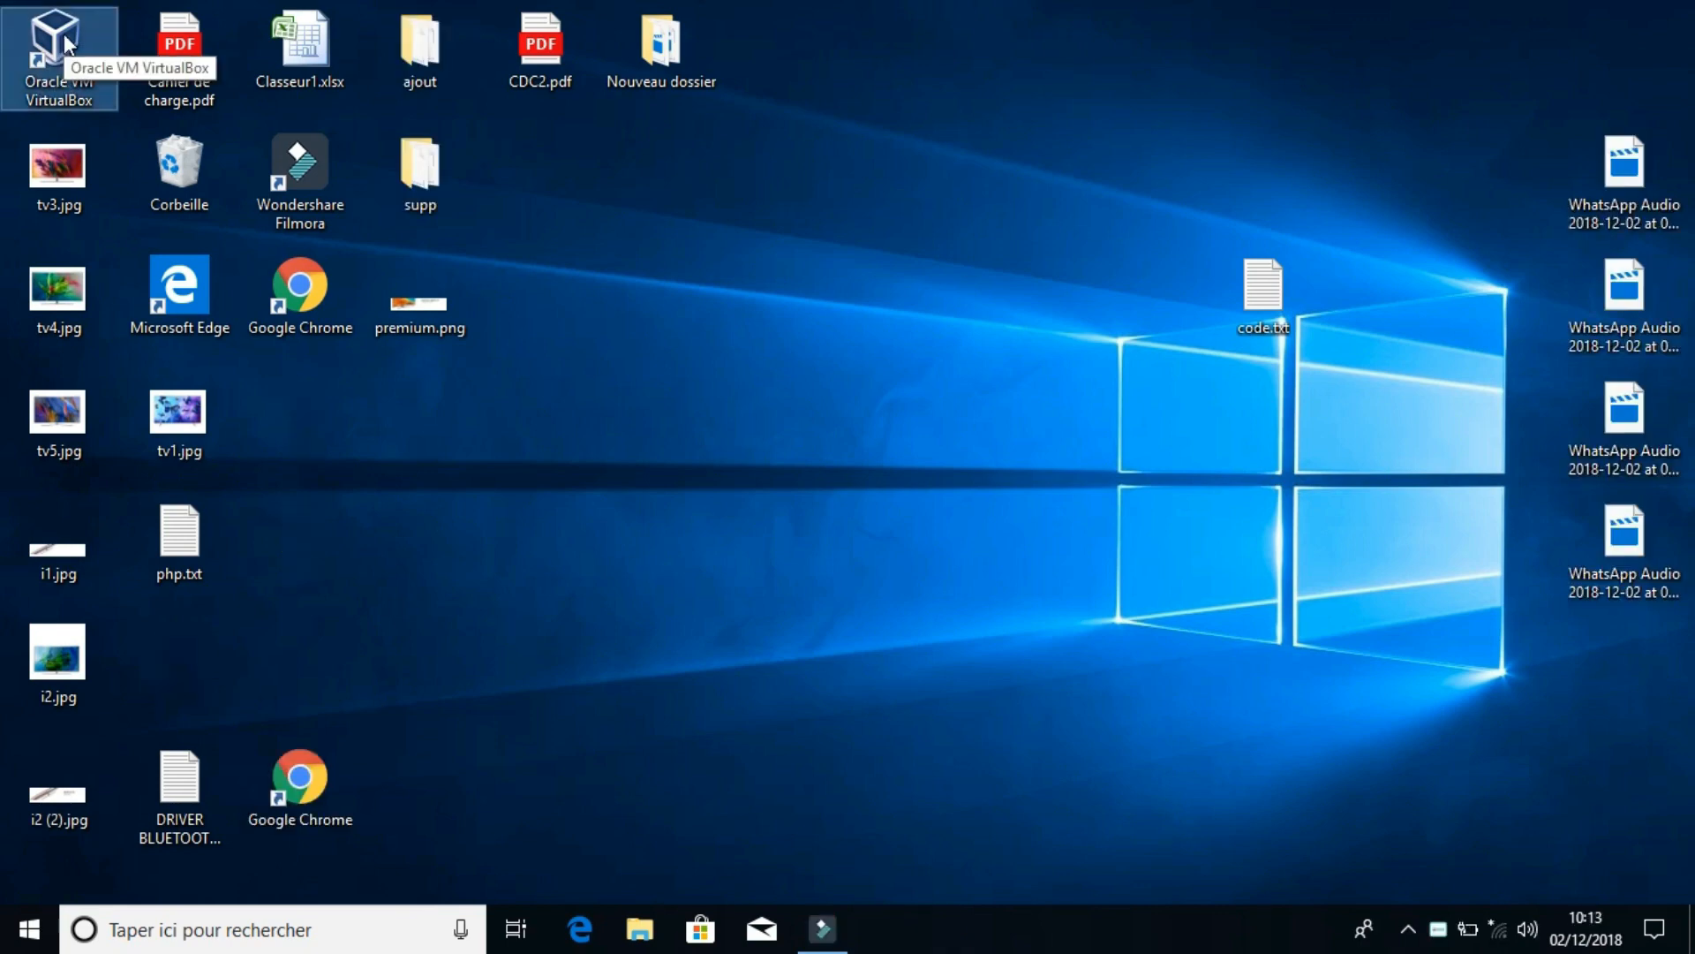
Launch Oracle VM VirtualBox and start a new virtual machine named Androi2.
{"action": "double_click", "coordinate": [64, 34]}
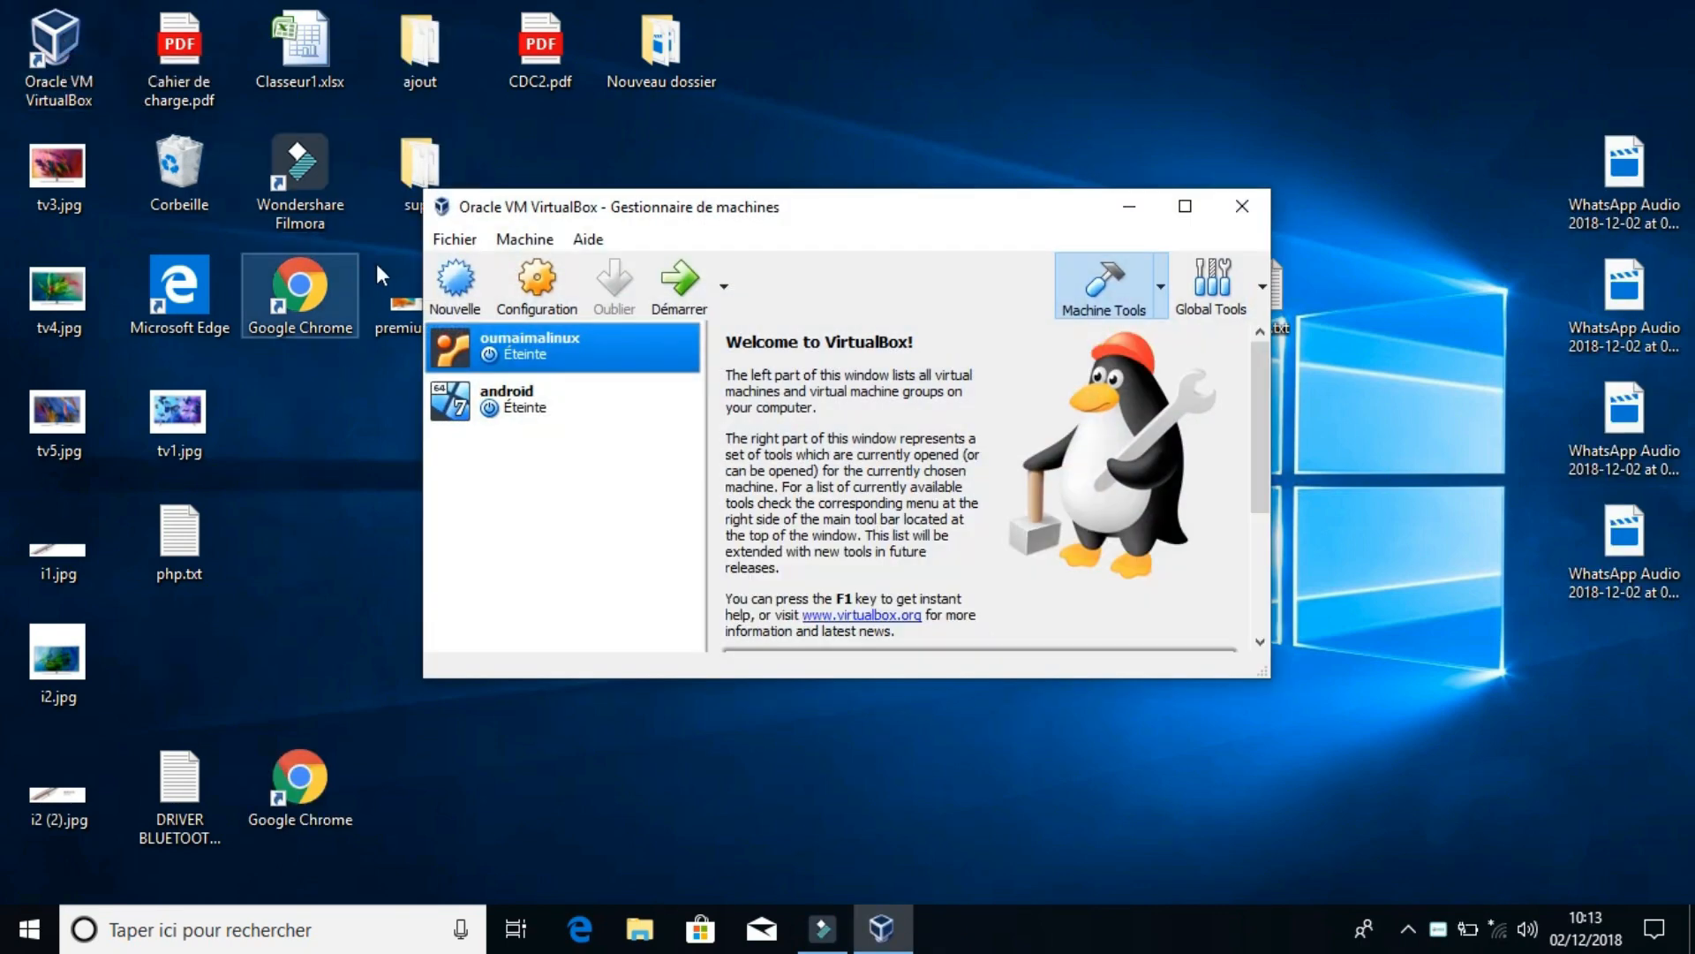
{"action": "left_click", "coordinate": [453, 295]}
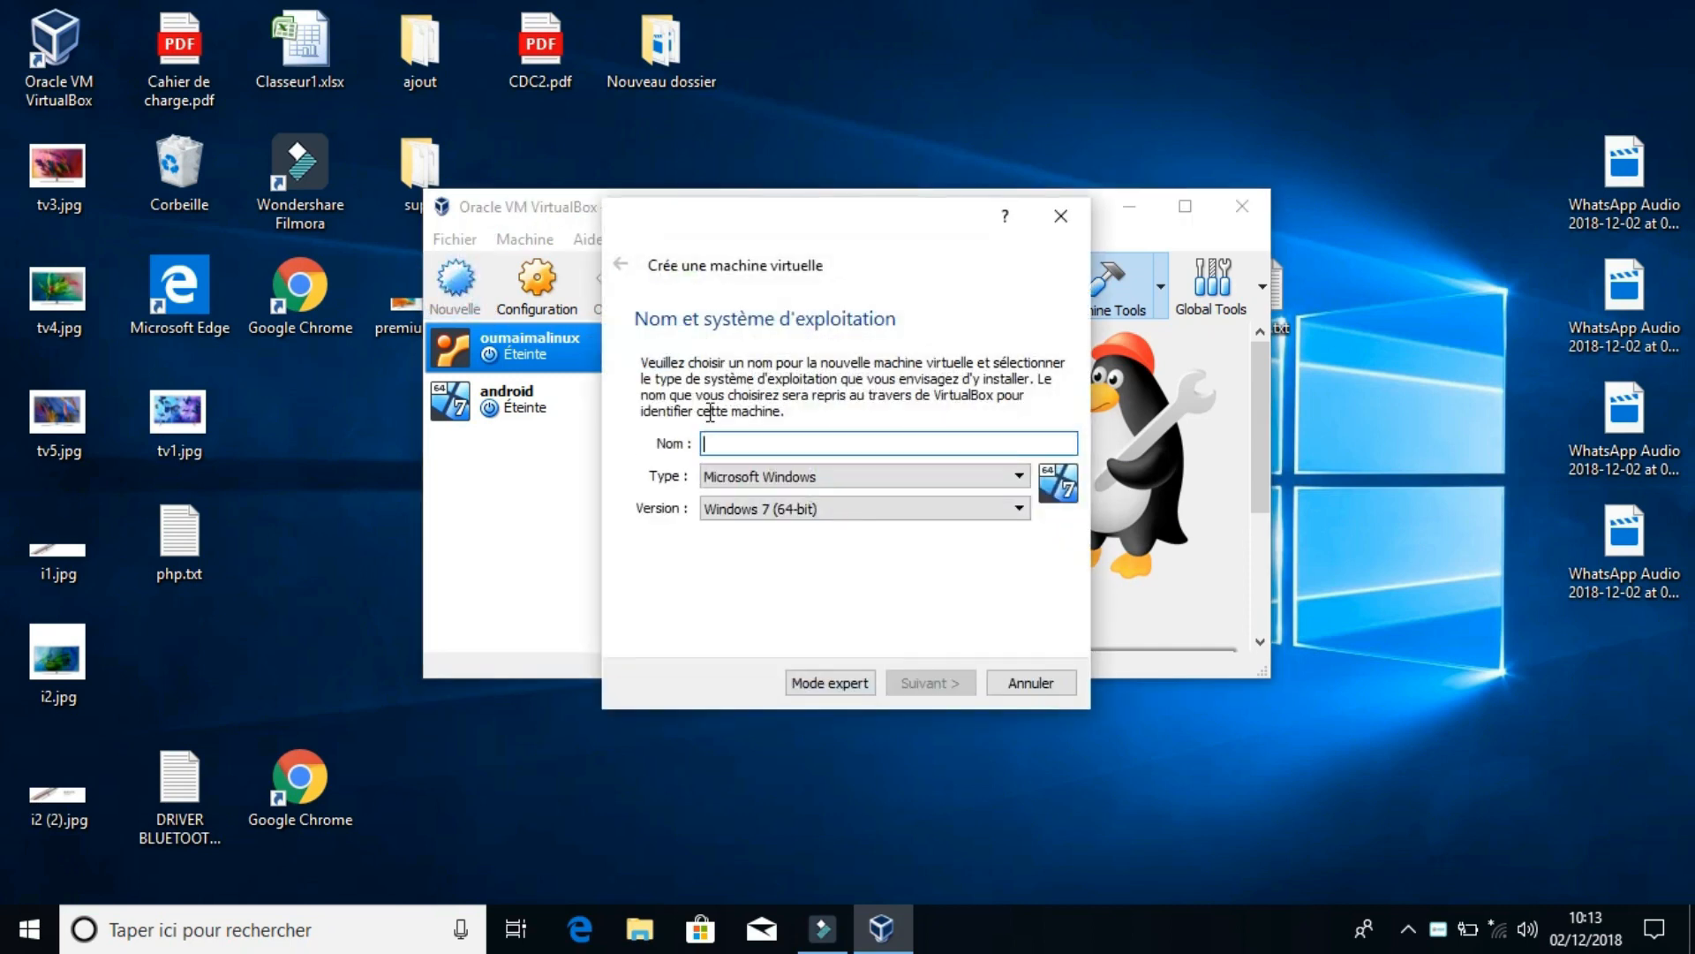
{"action": "left_click", "coordinate": [730, 440]}
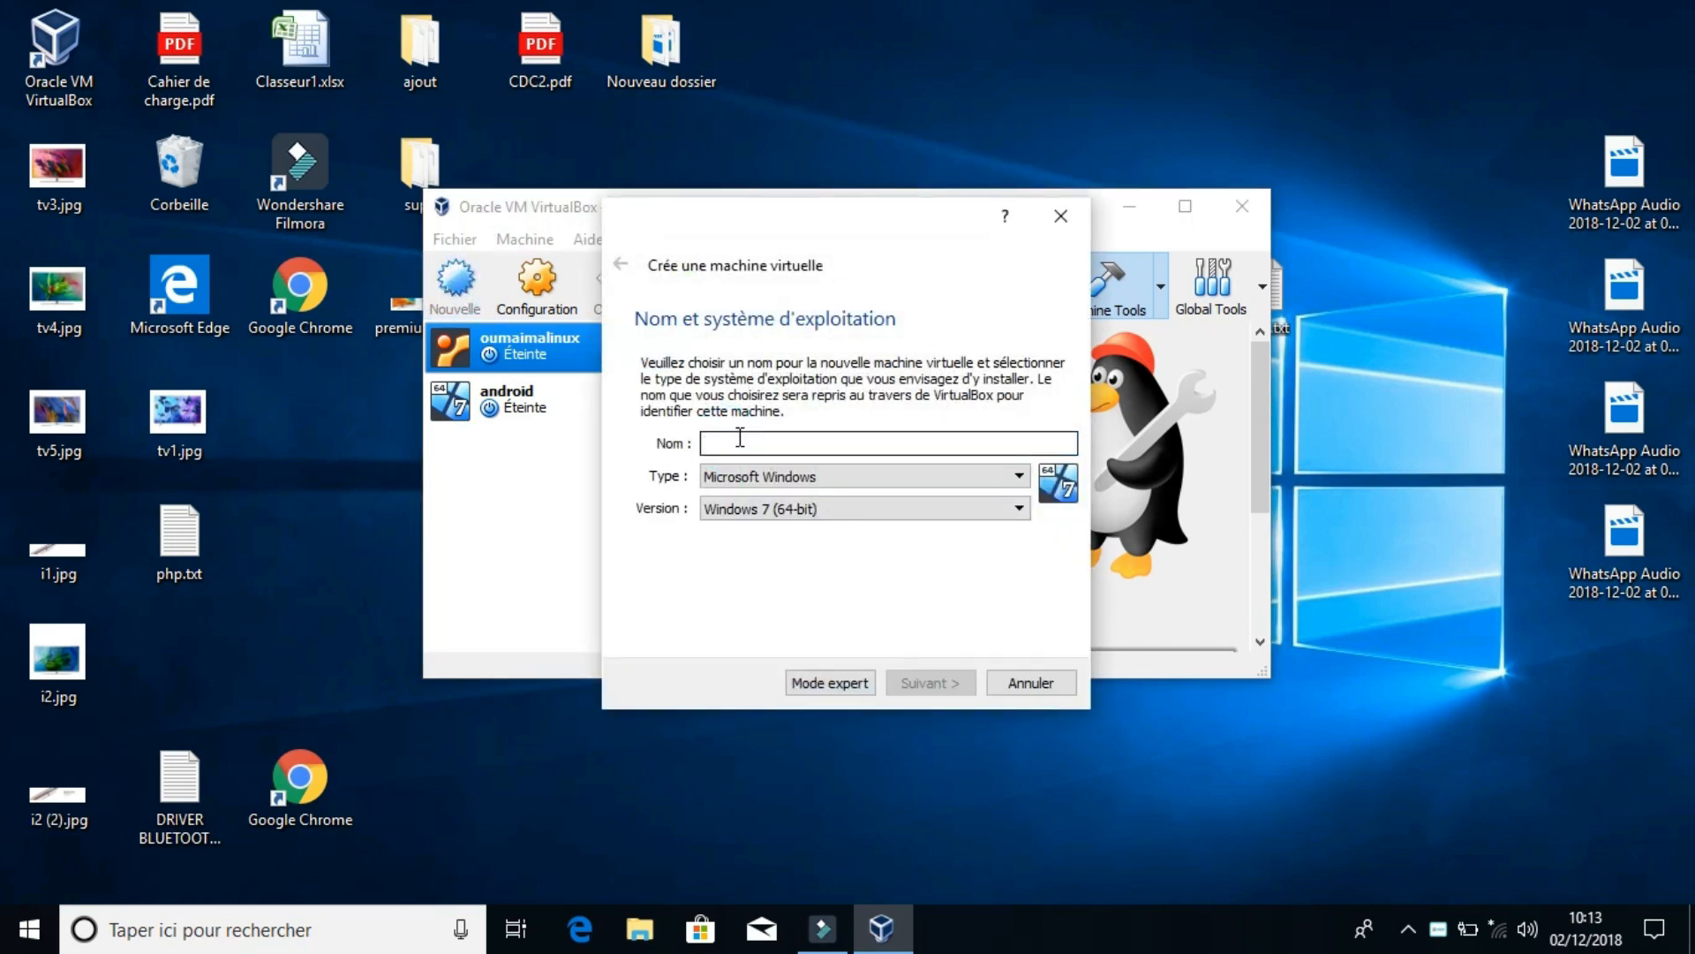
{"action": "type", "text": "A"}
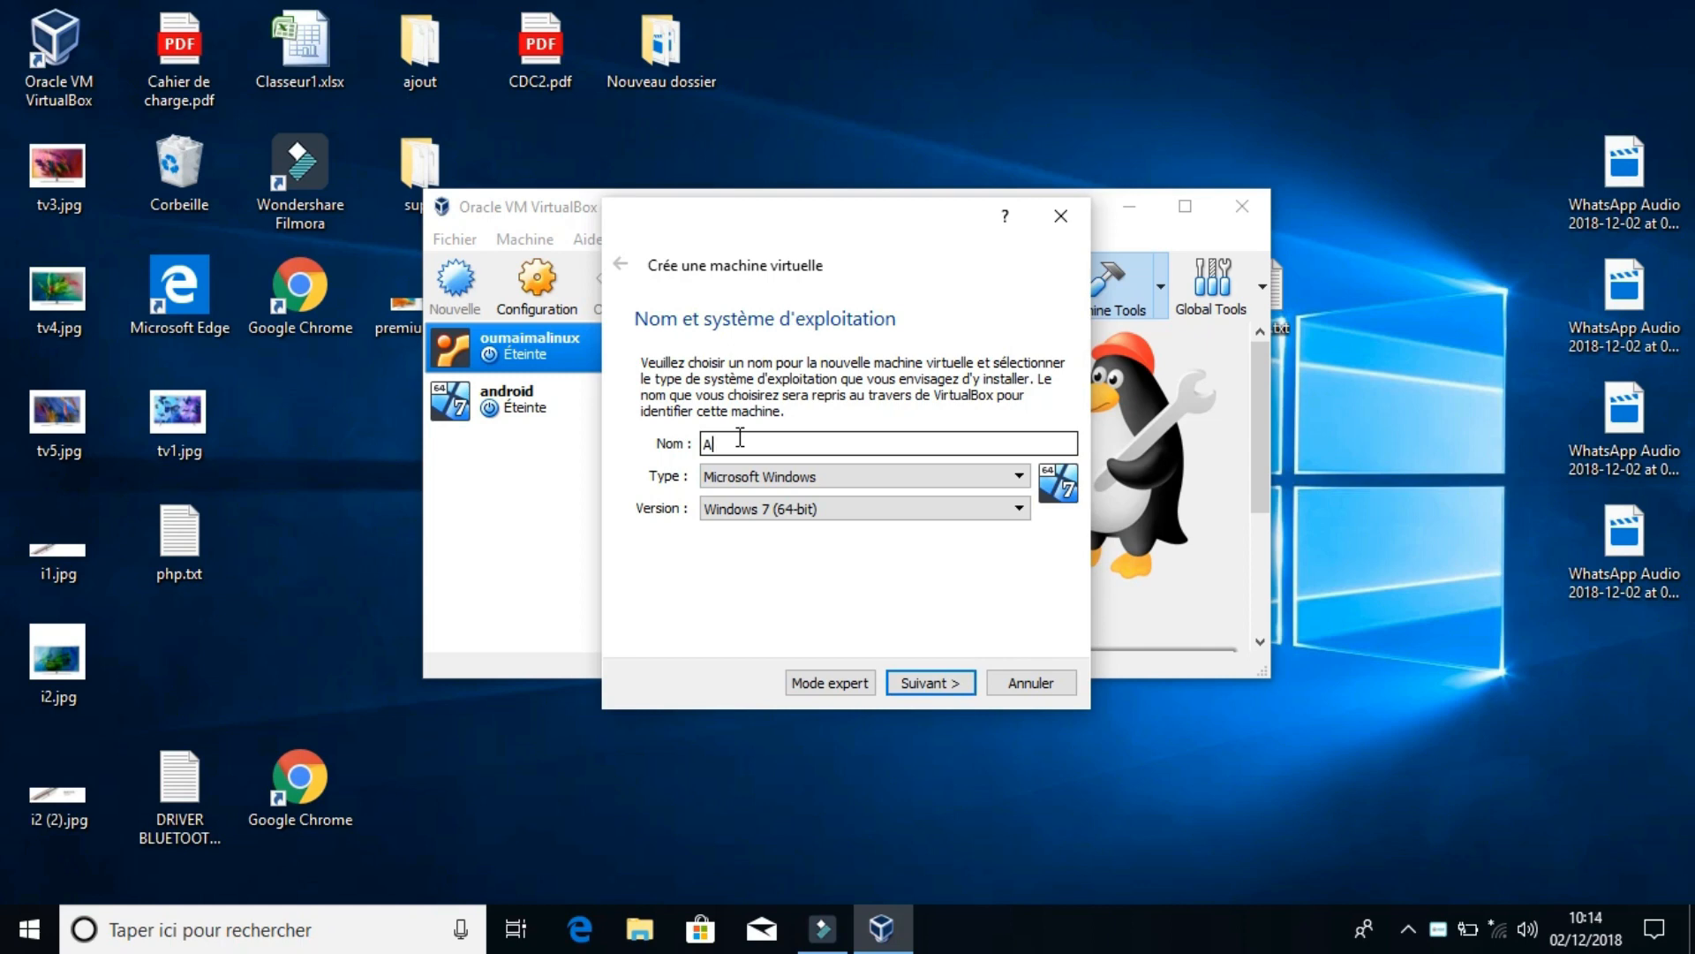
{"action": "type", "text": "ndro"}
{"action": "type", "text": "id"}
Set the new machine's operating system type to Linux and its version to Other Linux (64-bit), and continue.
{"action": "left_click", "coordinate": [766, 476]}
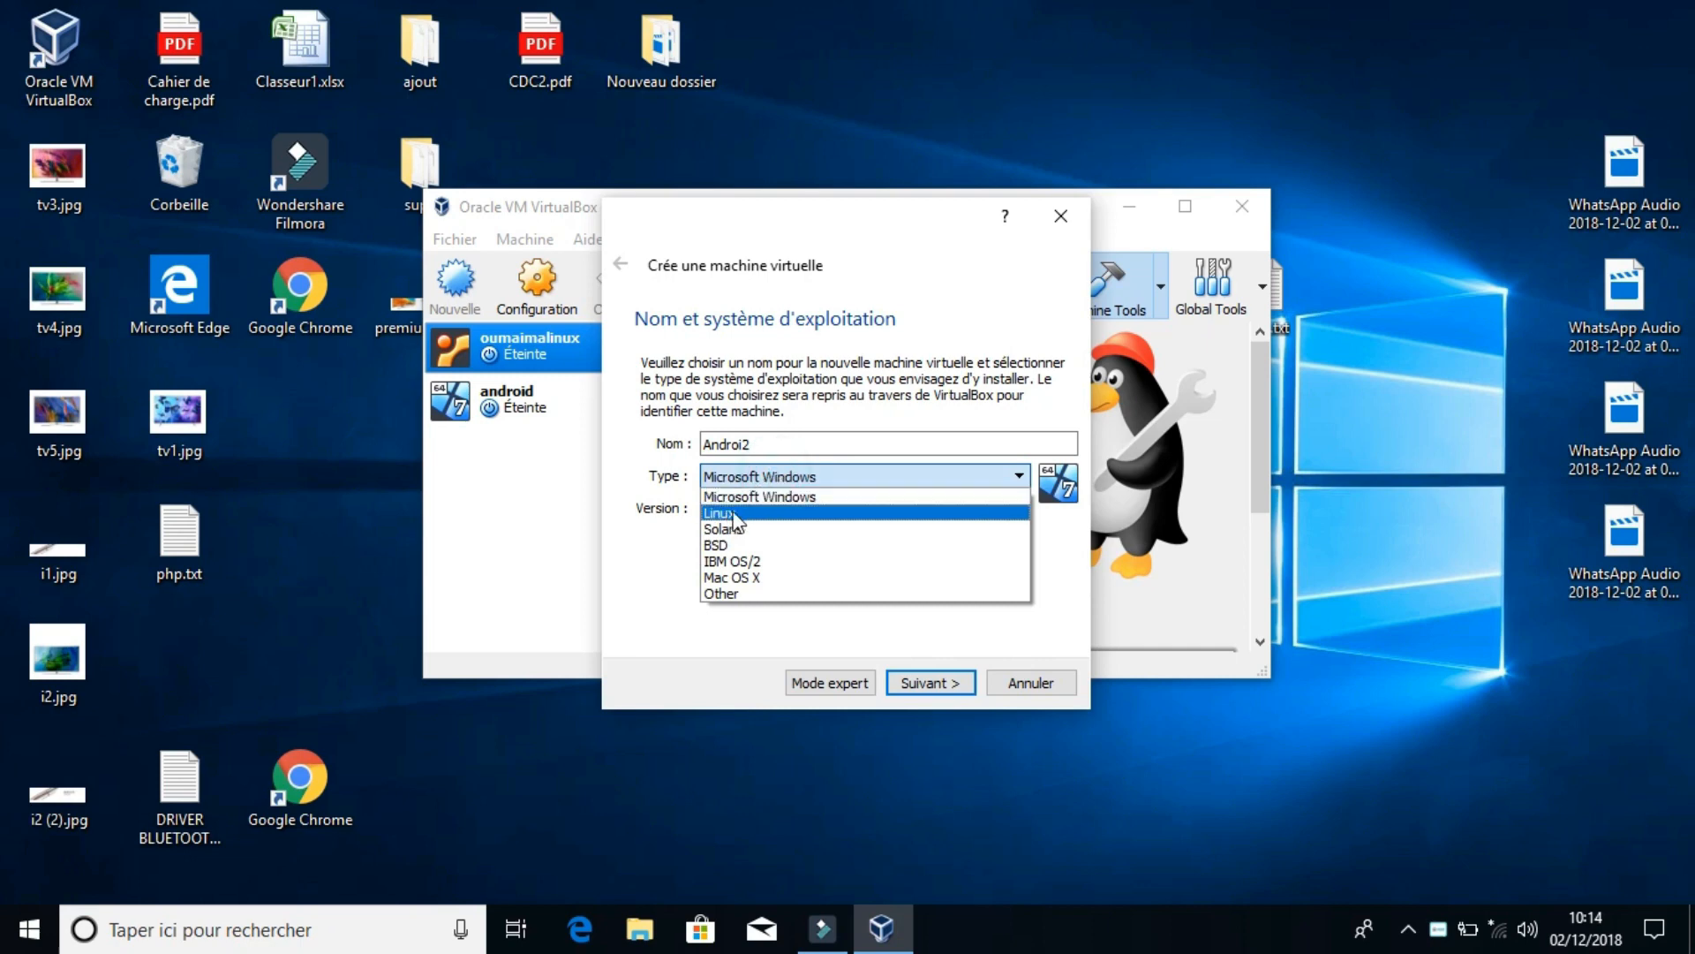
{"action": "left_click", "coordinate": [728, 513]}
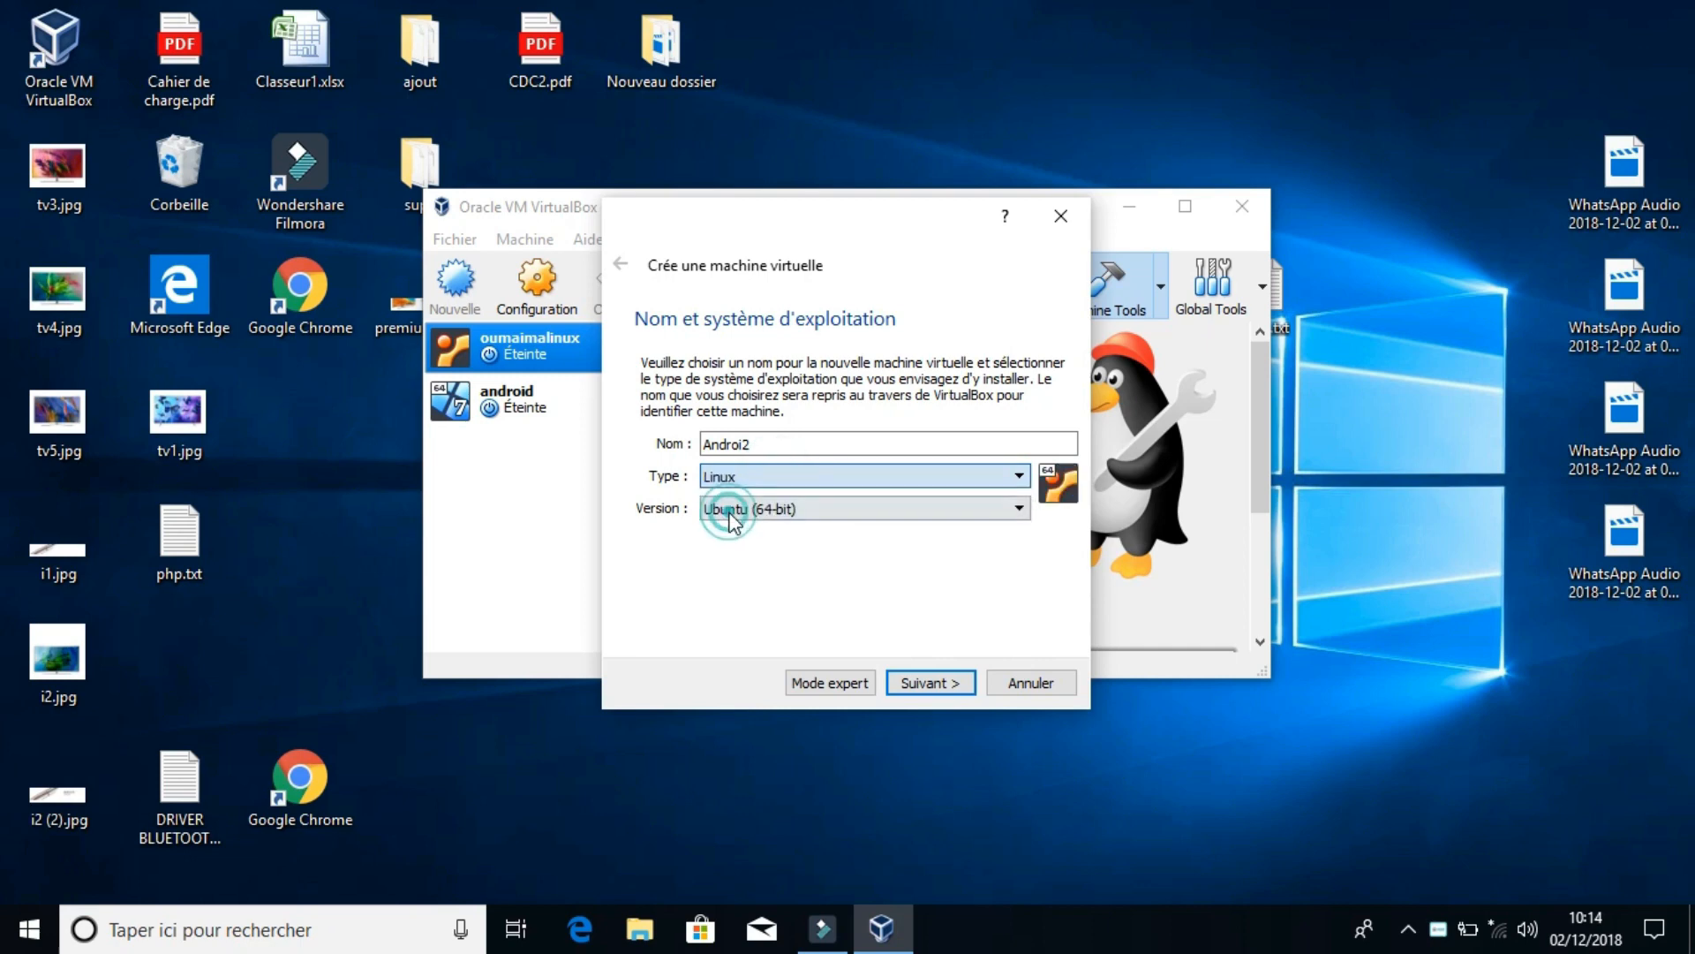
{"action": "left_click", "coordinate": [852, 512]}
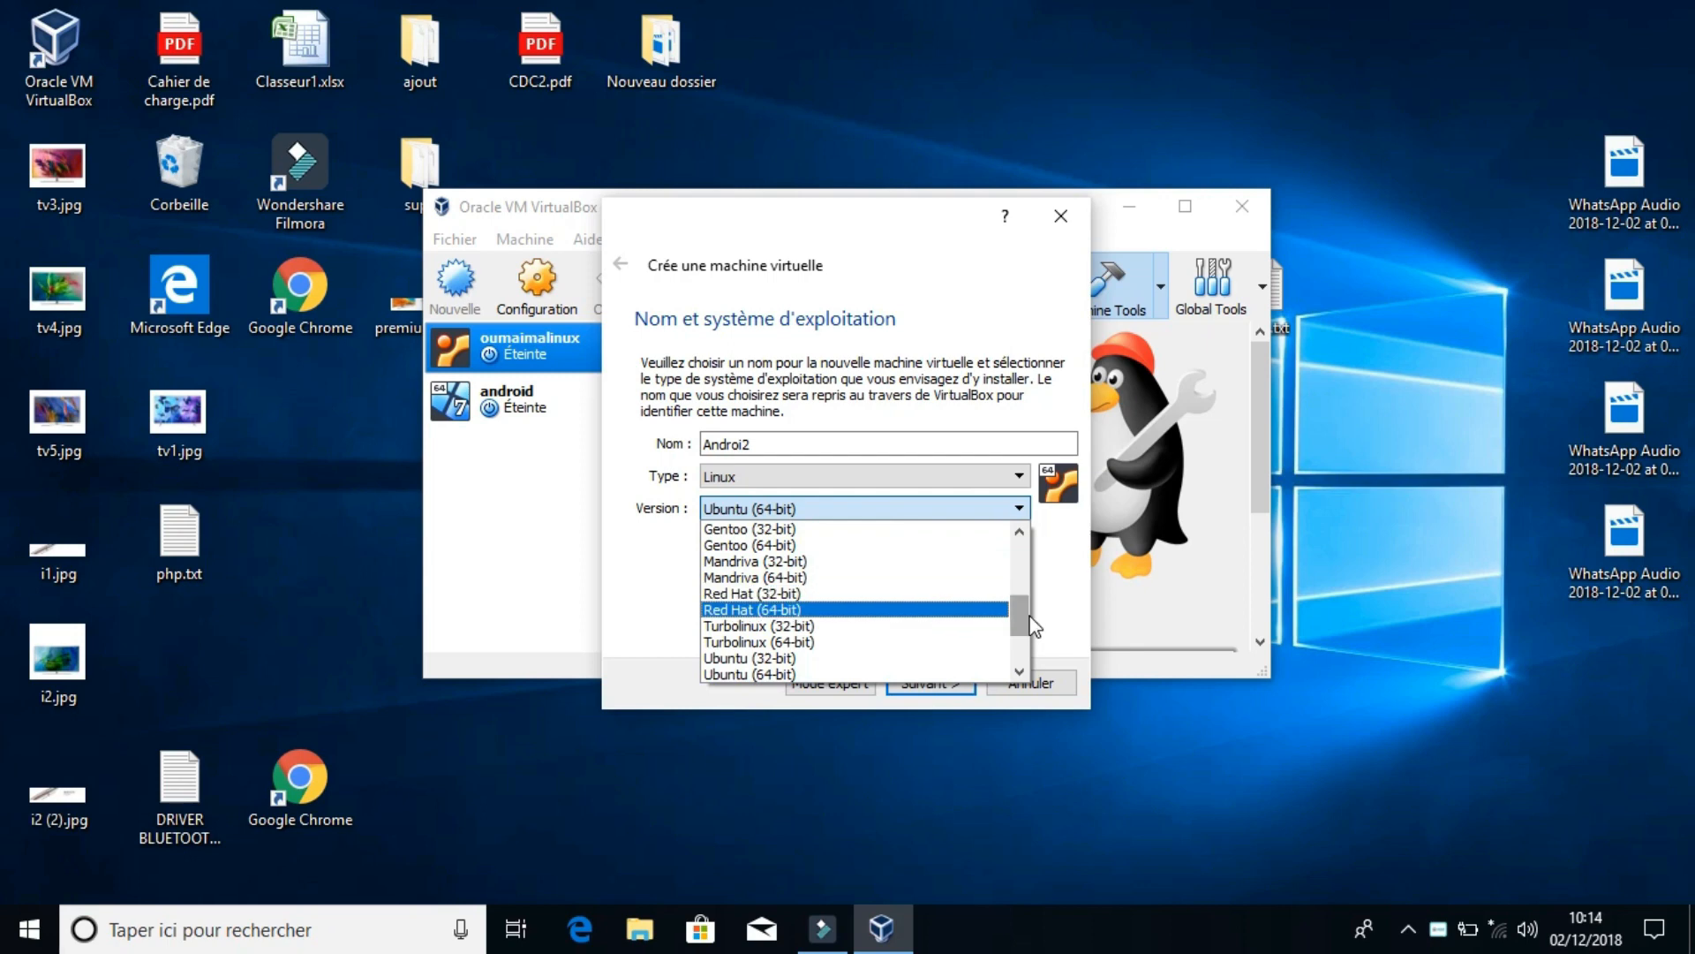
{"action": "left_click_drag", "start_coordinate": [1026, 611], "coordinate": [1026, 662]}
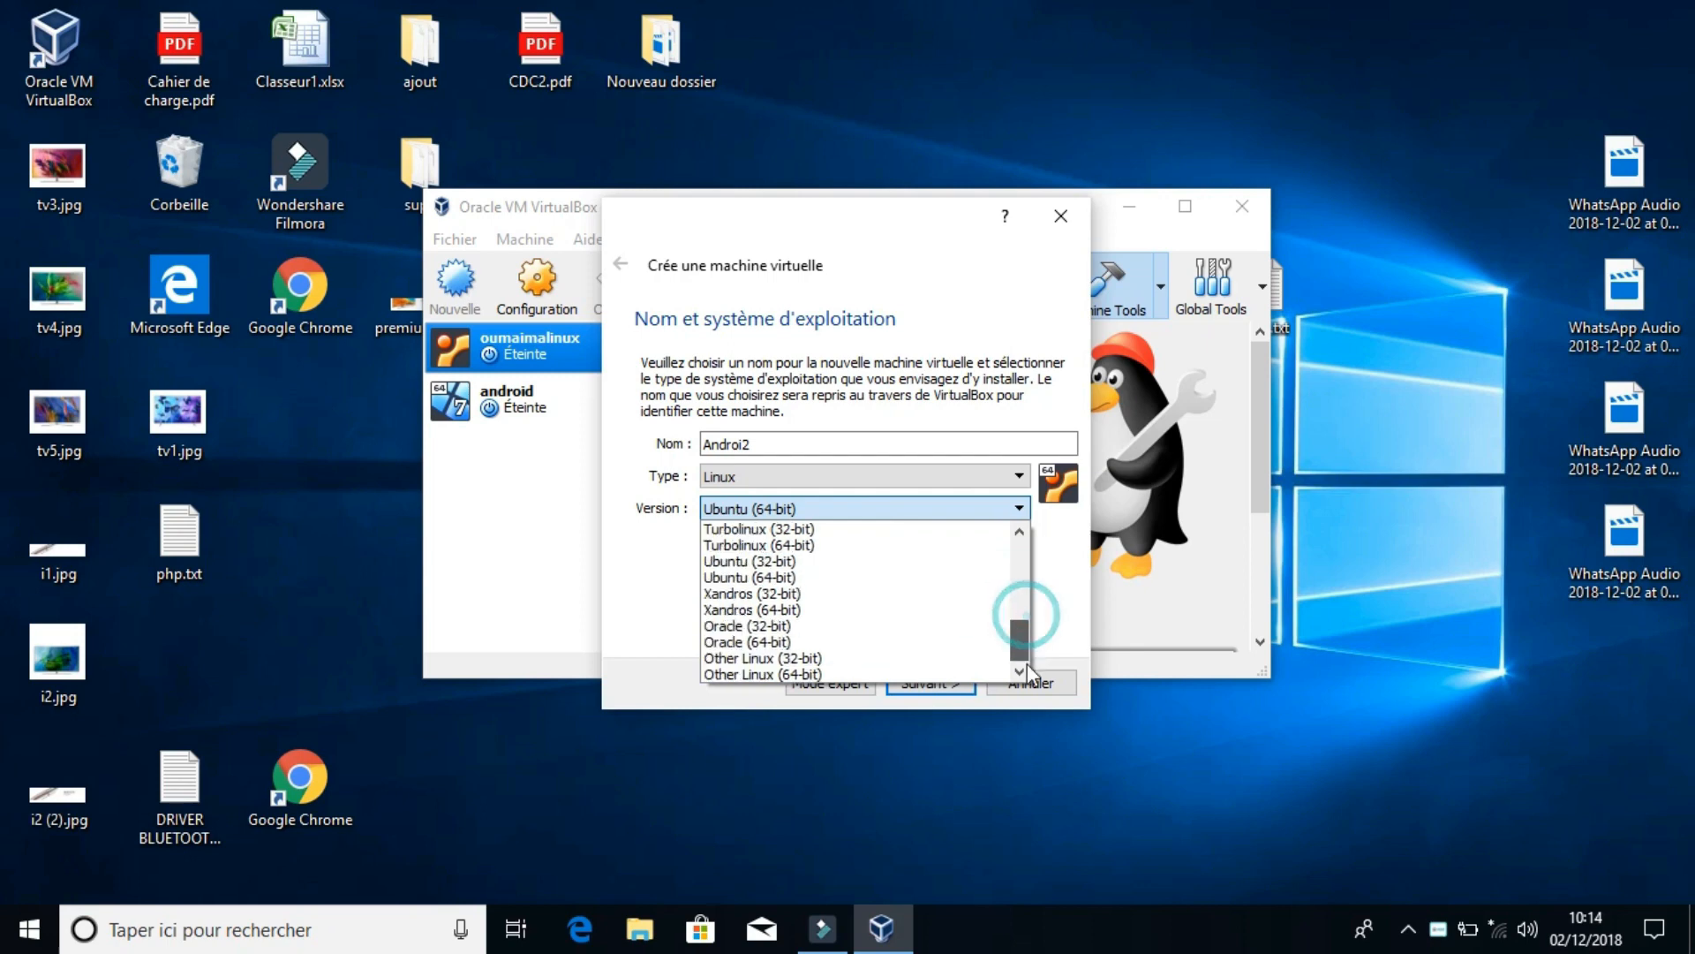
{"action": "left_click", "coordinate": [887, 672]}
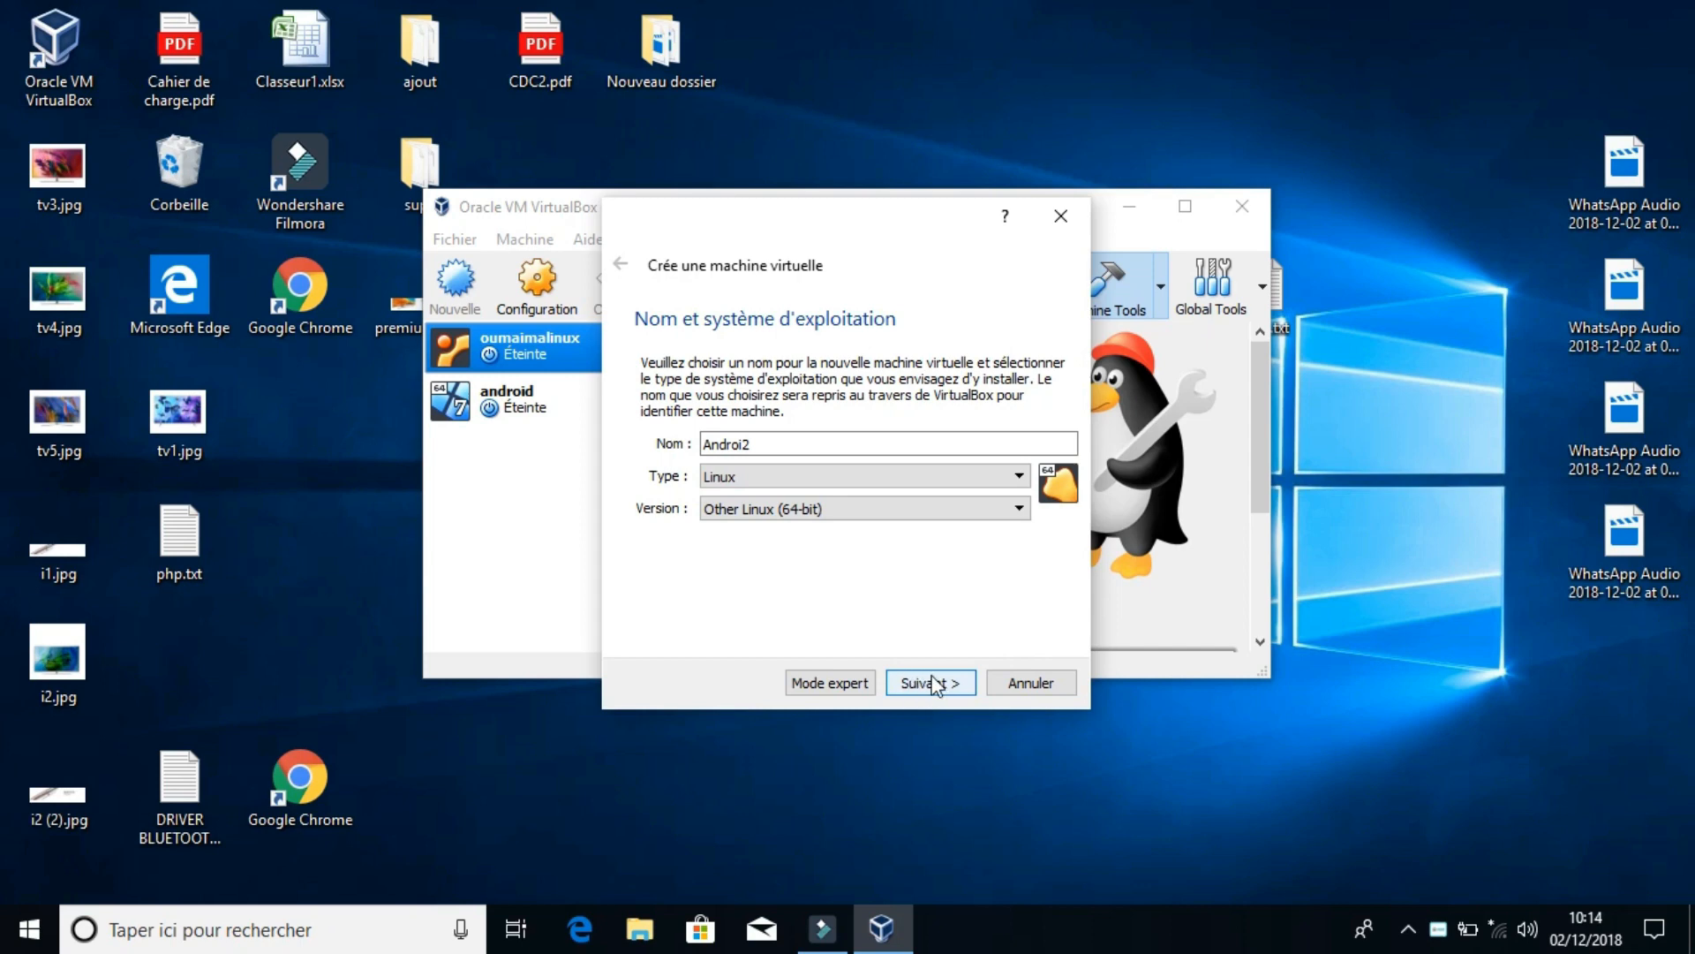
{"action": "left_click", "coordinate": [924, 682]}
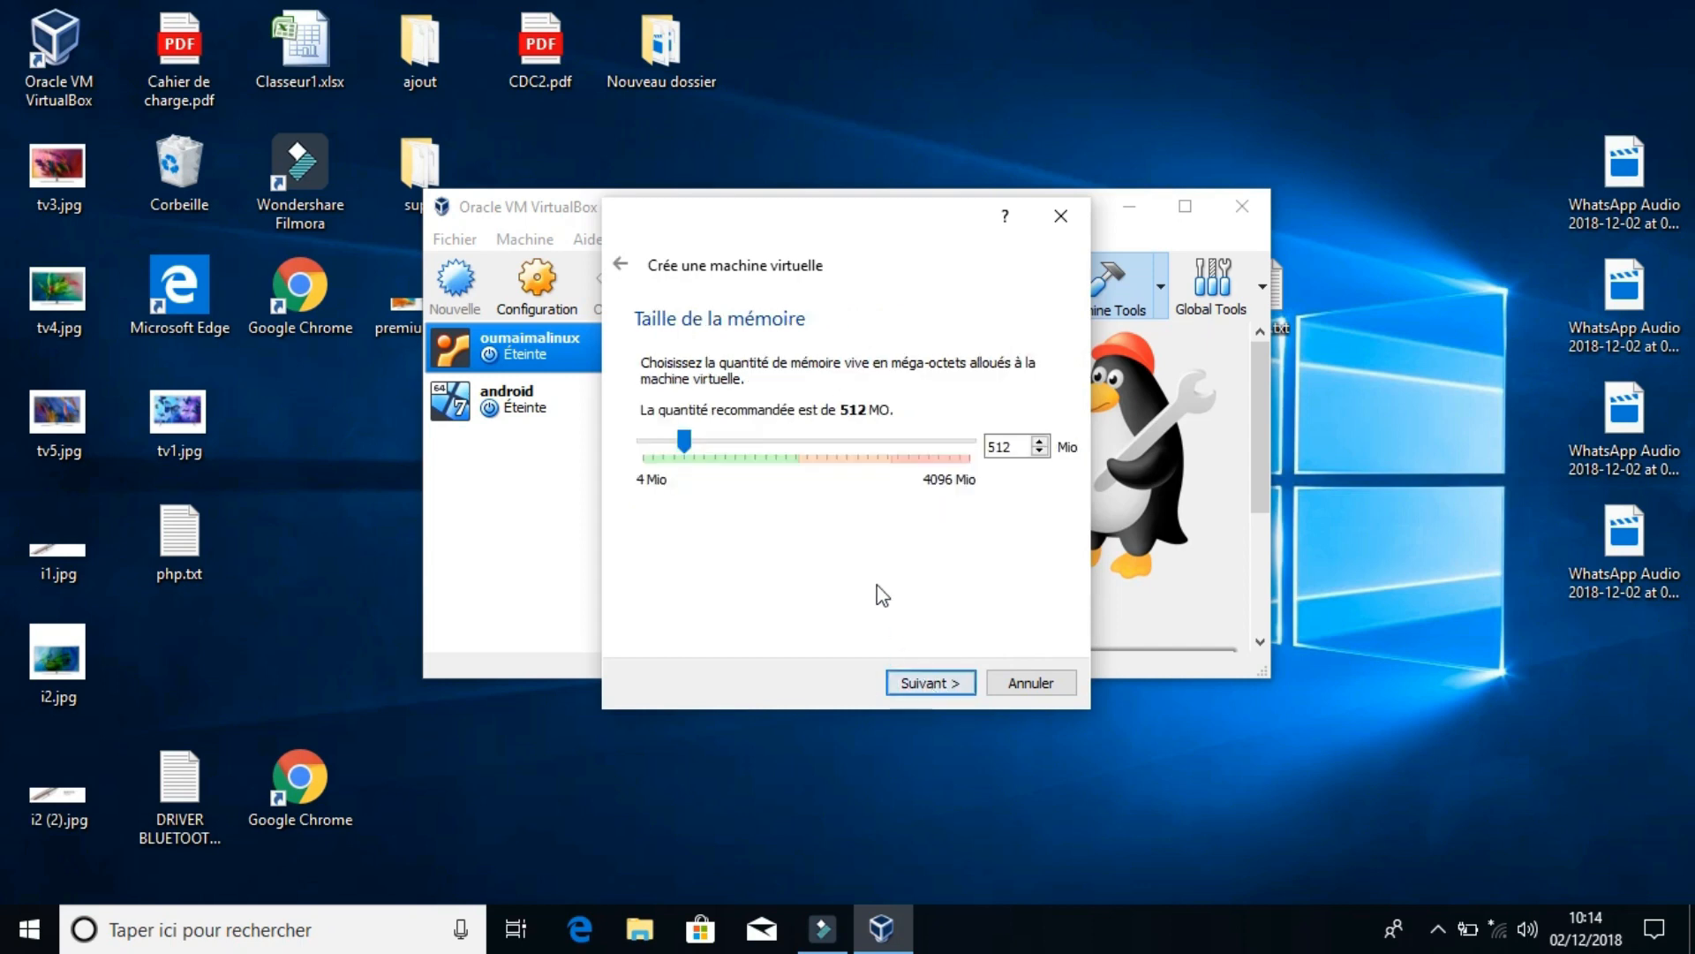
Allocate 256 MB of memory to the virtual machine and continue to the hard disk options.
{"action": "double_click", "coordinate": [993, 446]}
{"action": "type", "text": "256"}
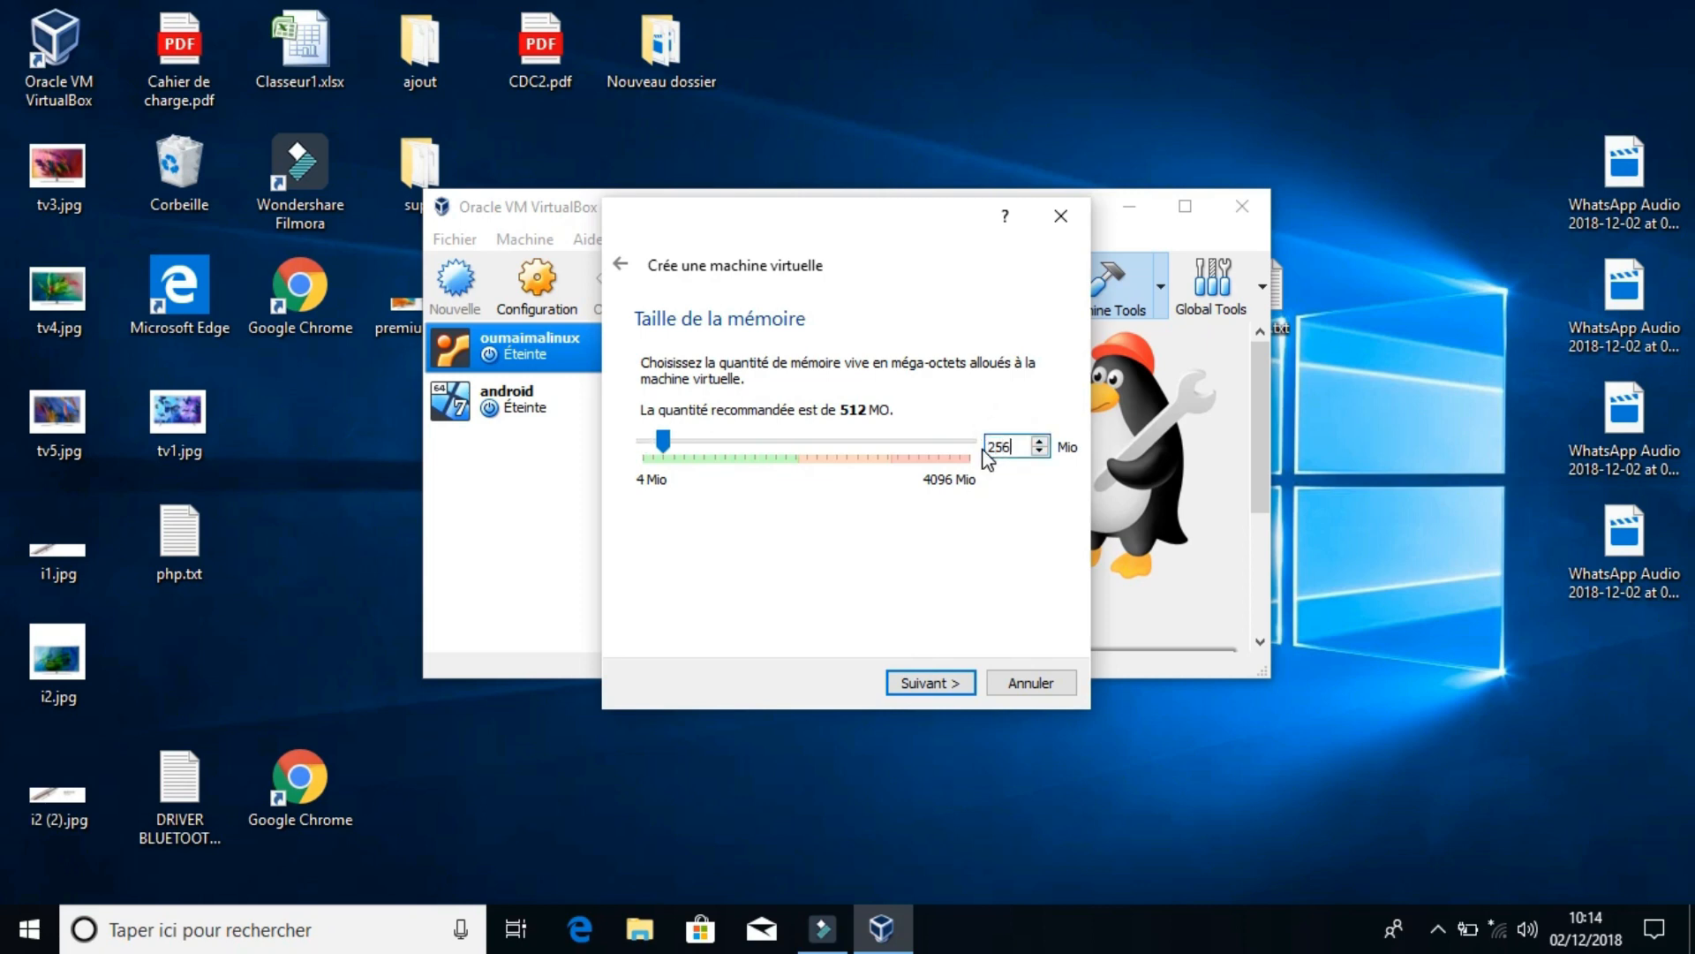
{"action": "left_click", "coordinate": [940, 691]}
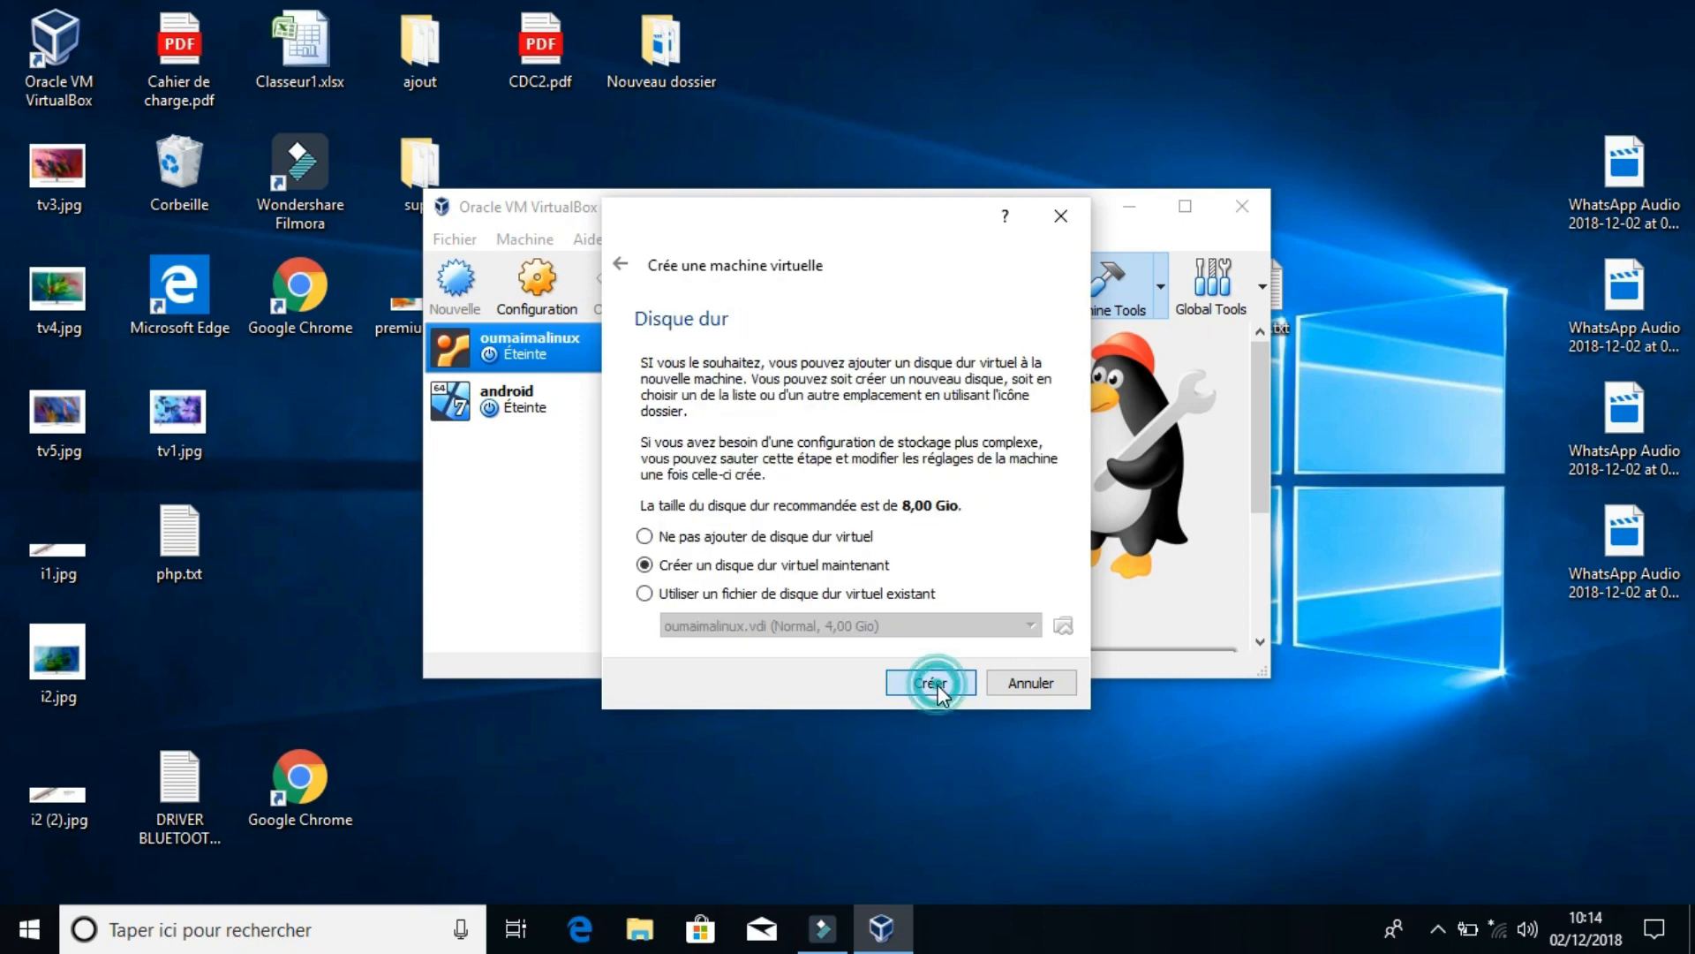
Choose to create a virtual hard disk now, using the VDI file type and dynamically allocated storage.
{"action": "left_click", "coordinate": [936, 684]}
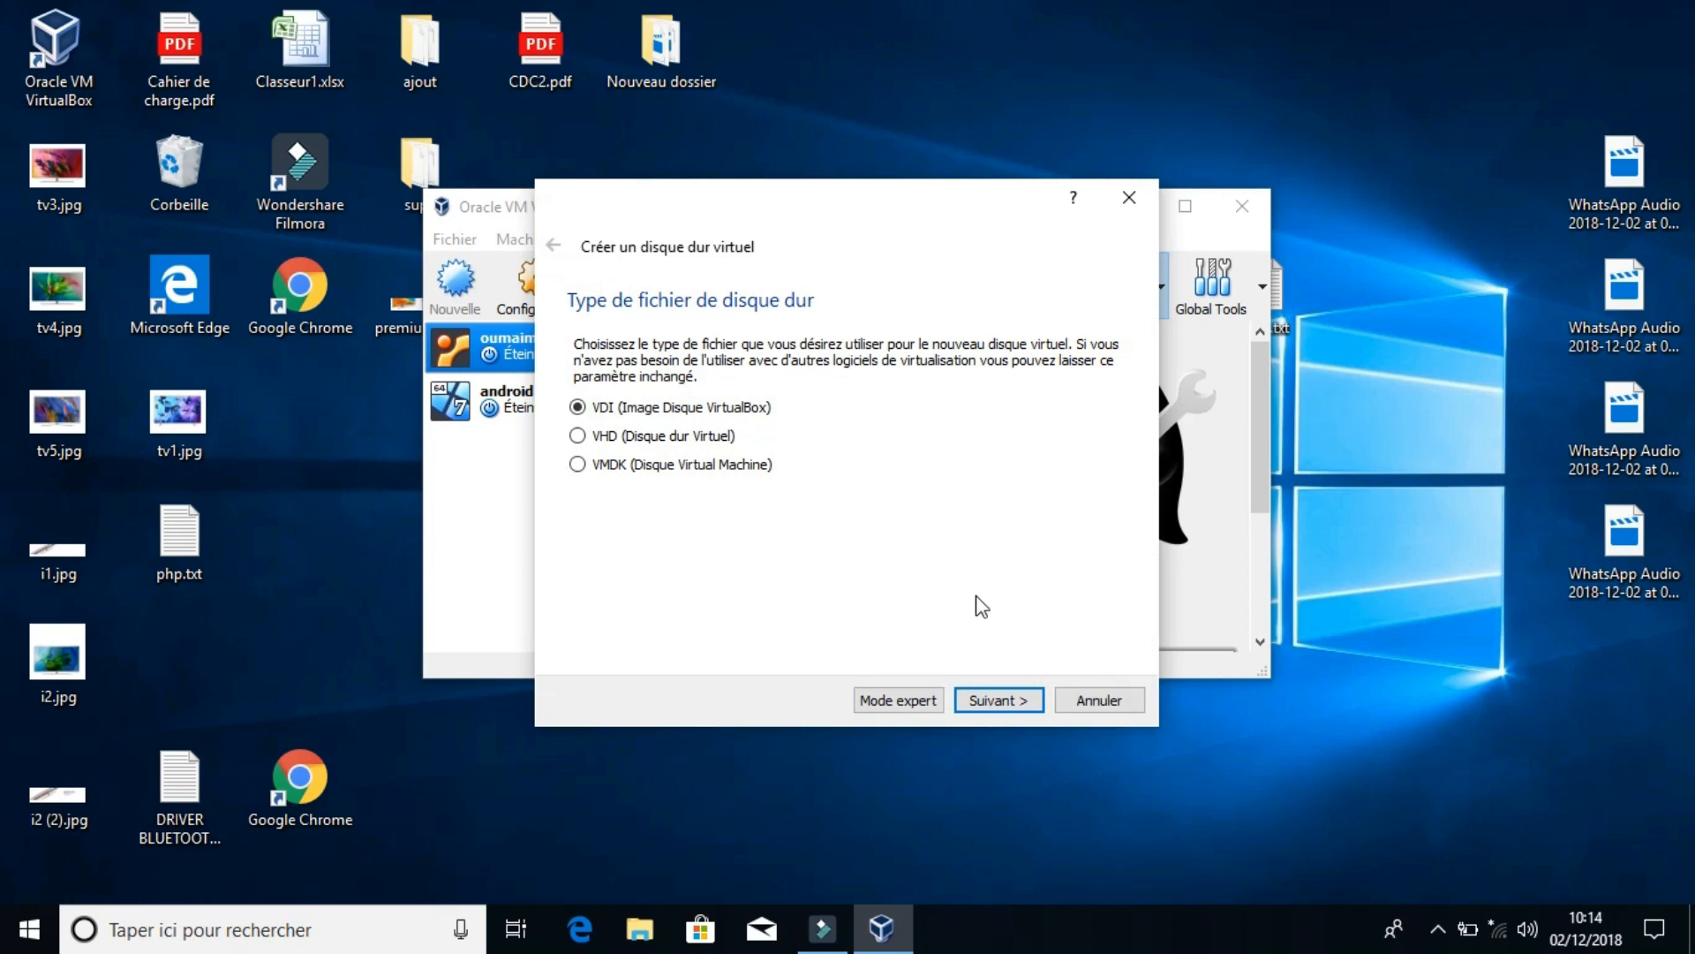
{"action": "left_click", "coordinate": [1000, 699]}
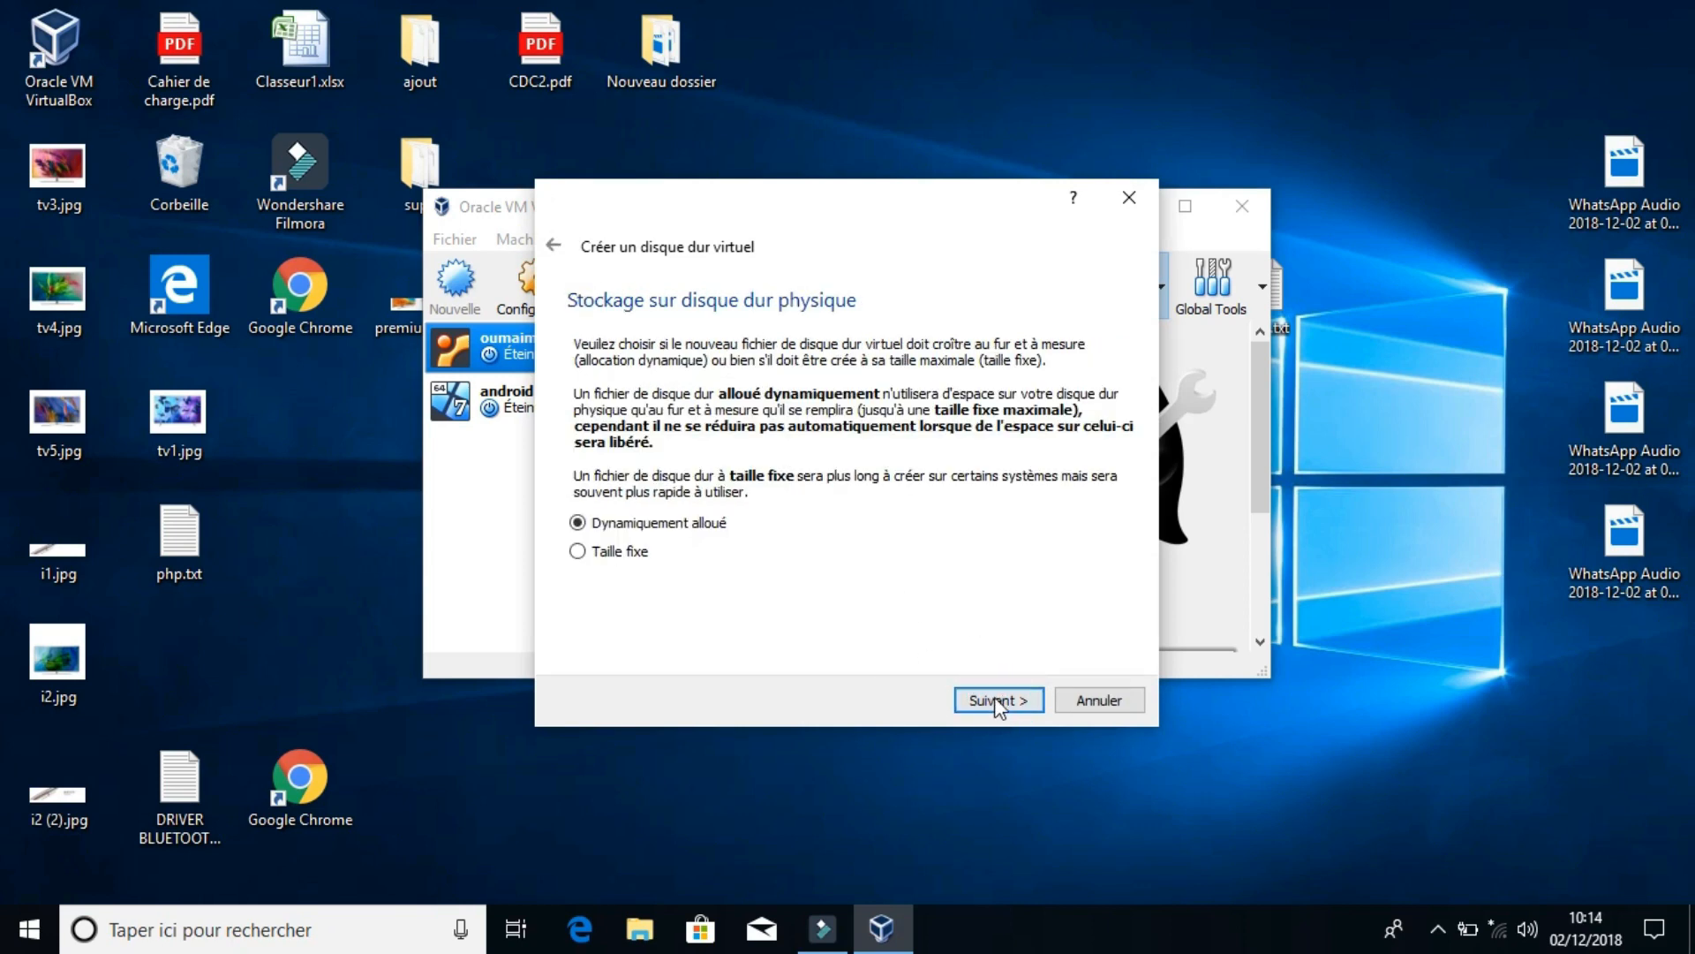
{"action": "left_click", "coordinate": [1001, 700]}
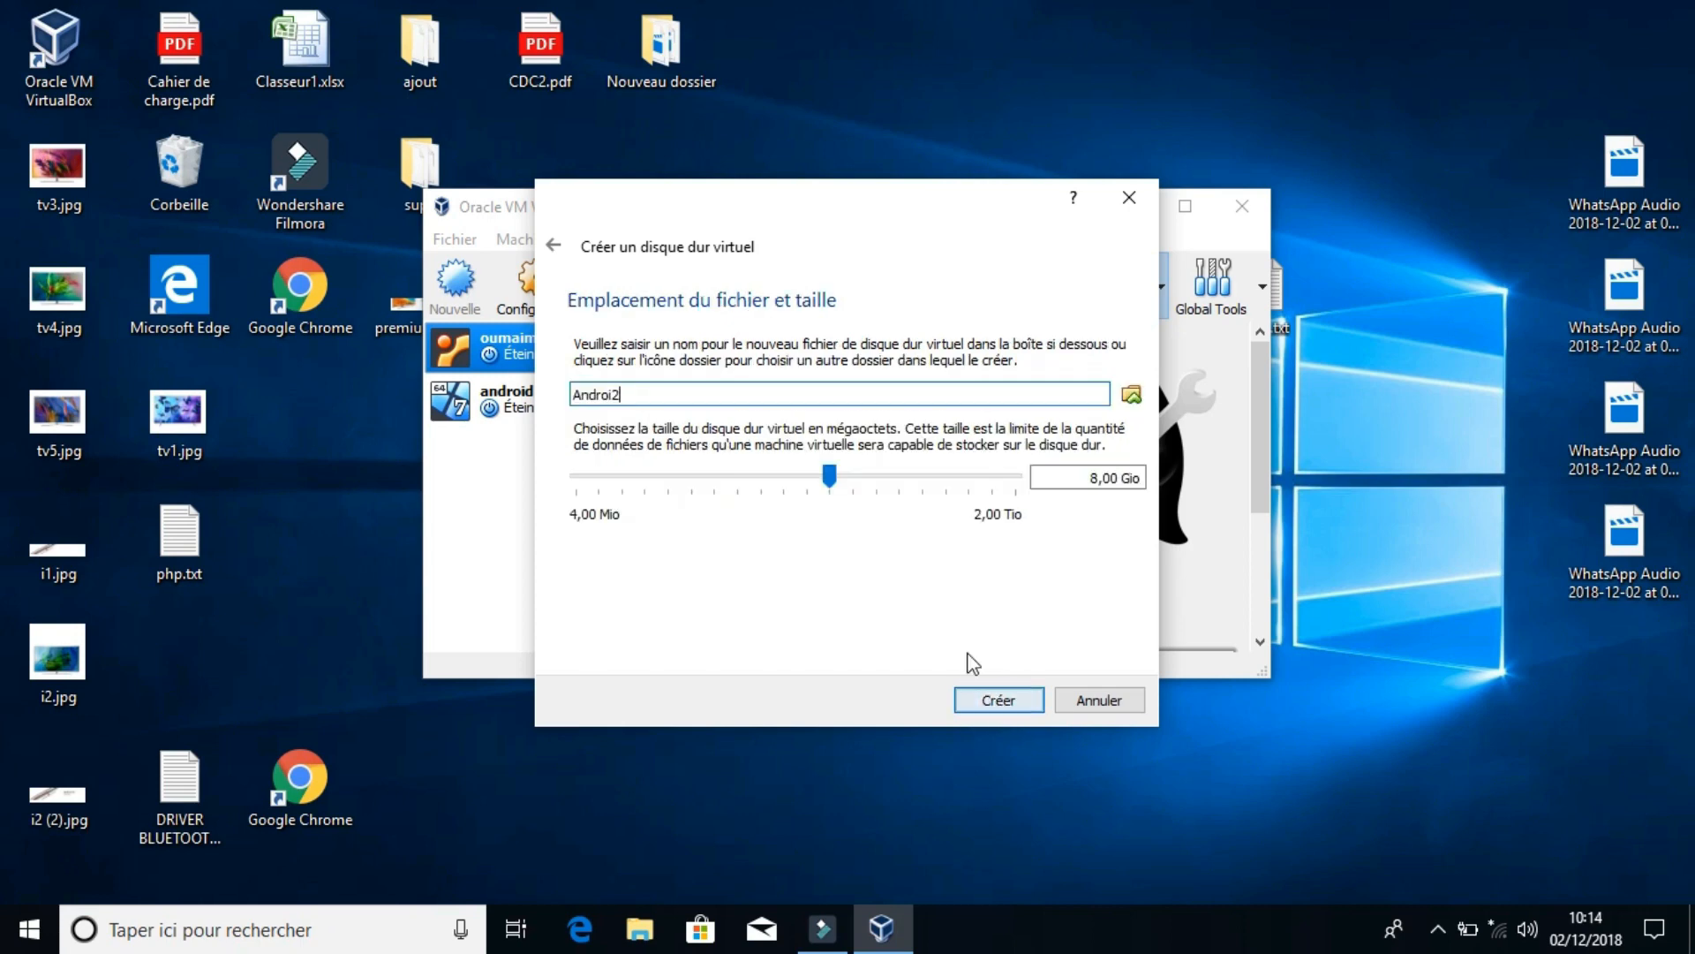
Reduce the Androi2 virtual disk's size to about 1 GiB and create the disk.
{"action": "left_click_drag", "start_coordinate": [829, 477], "coordinate": [764, 475]}
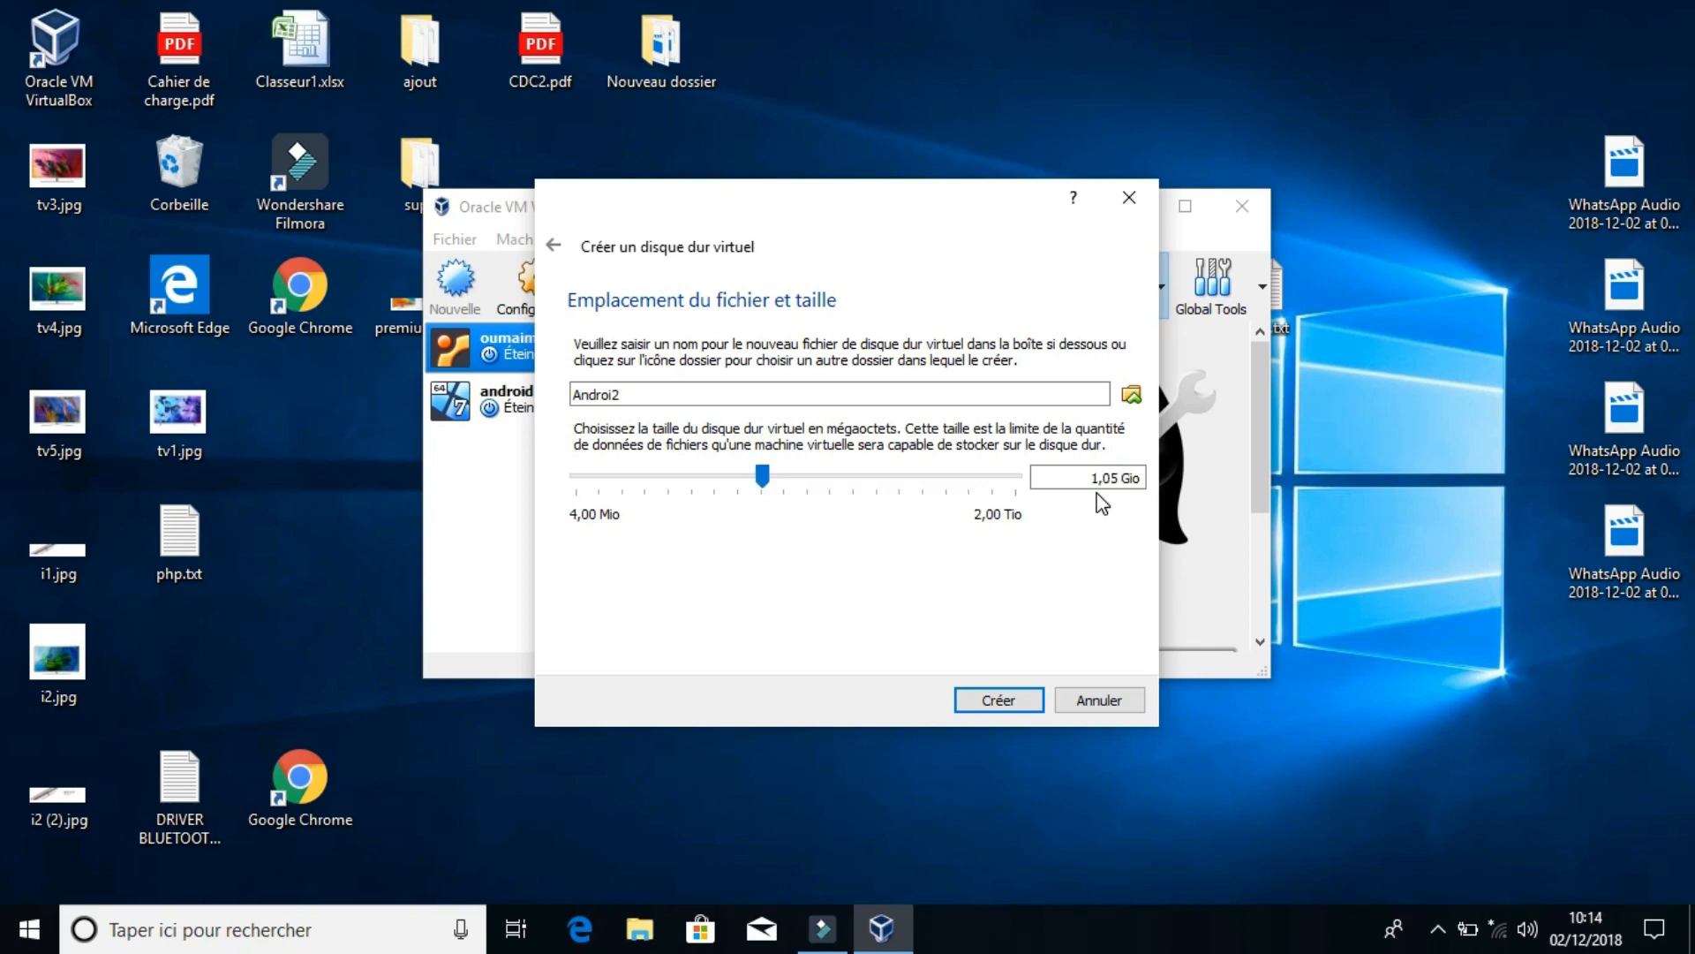
{"action": "left_click", "coordinate": [1122, 478]}
{"action": "key", "text": "BackSpace"}
{"action": "left_click", "coordinate": [997, 700]}
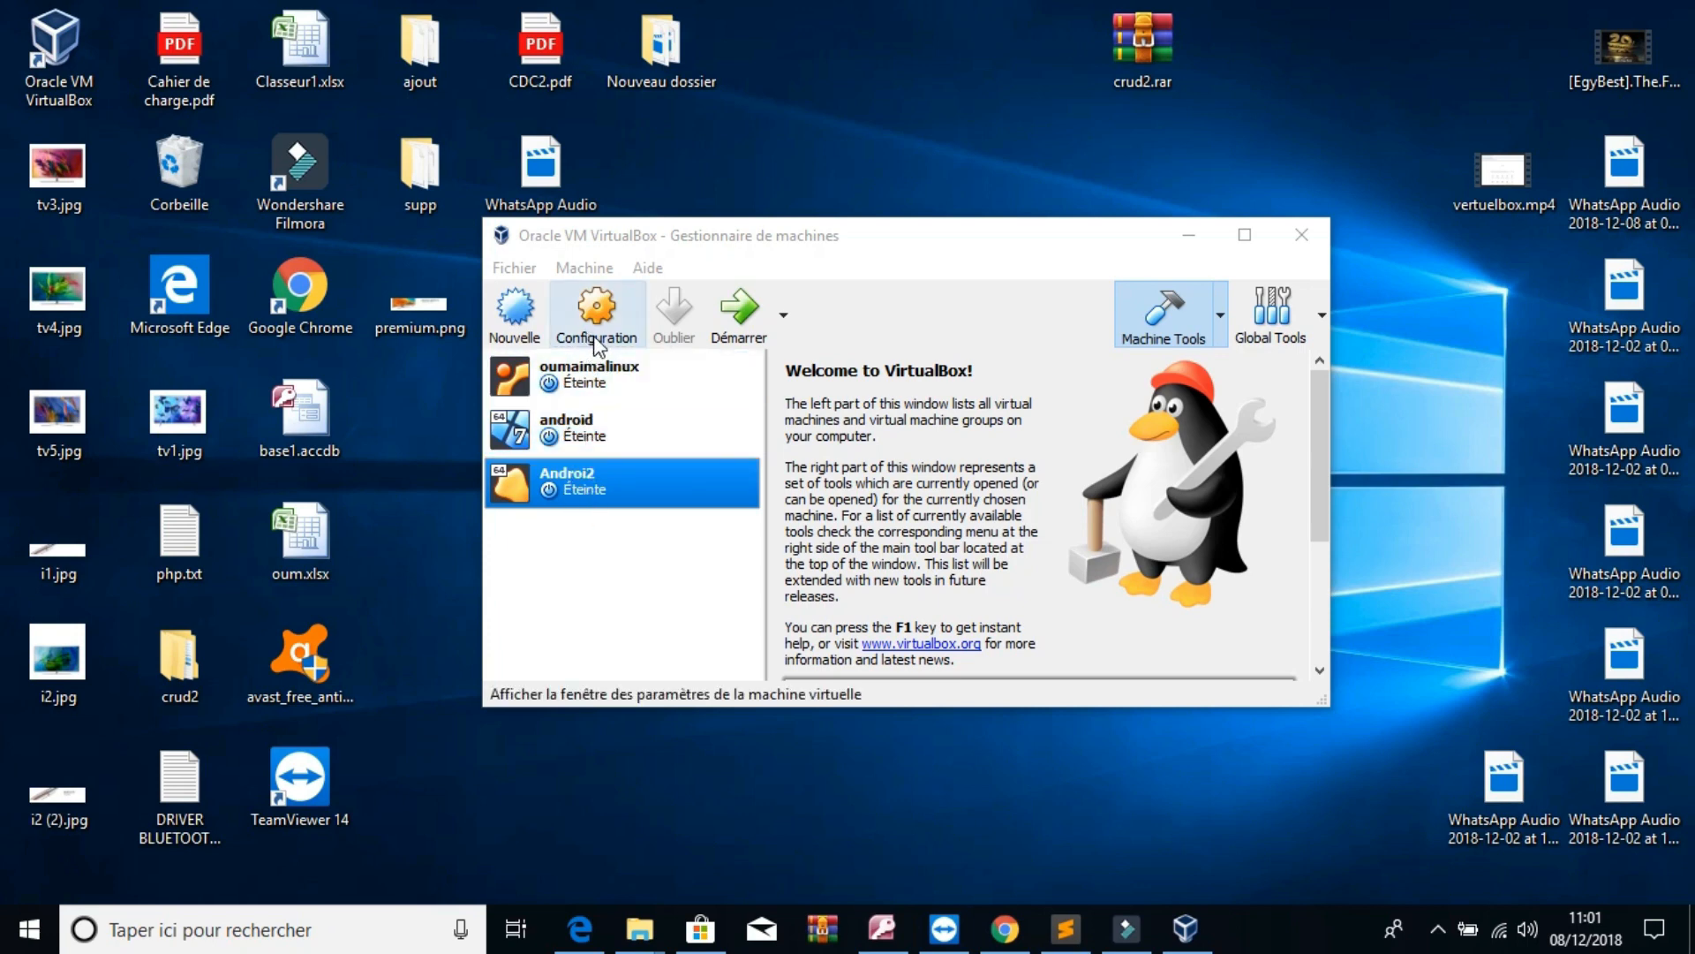
Attach android-x86_64-7.1-rc2.iso to the empty optical drive in the Androi2 machine's storage settings and save the settings.
{"action": "left_click", "coordinate": [602, 299]}
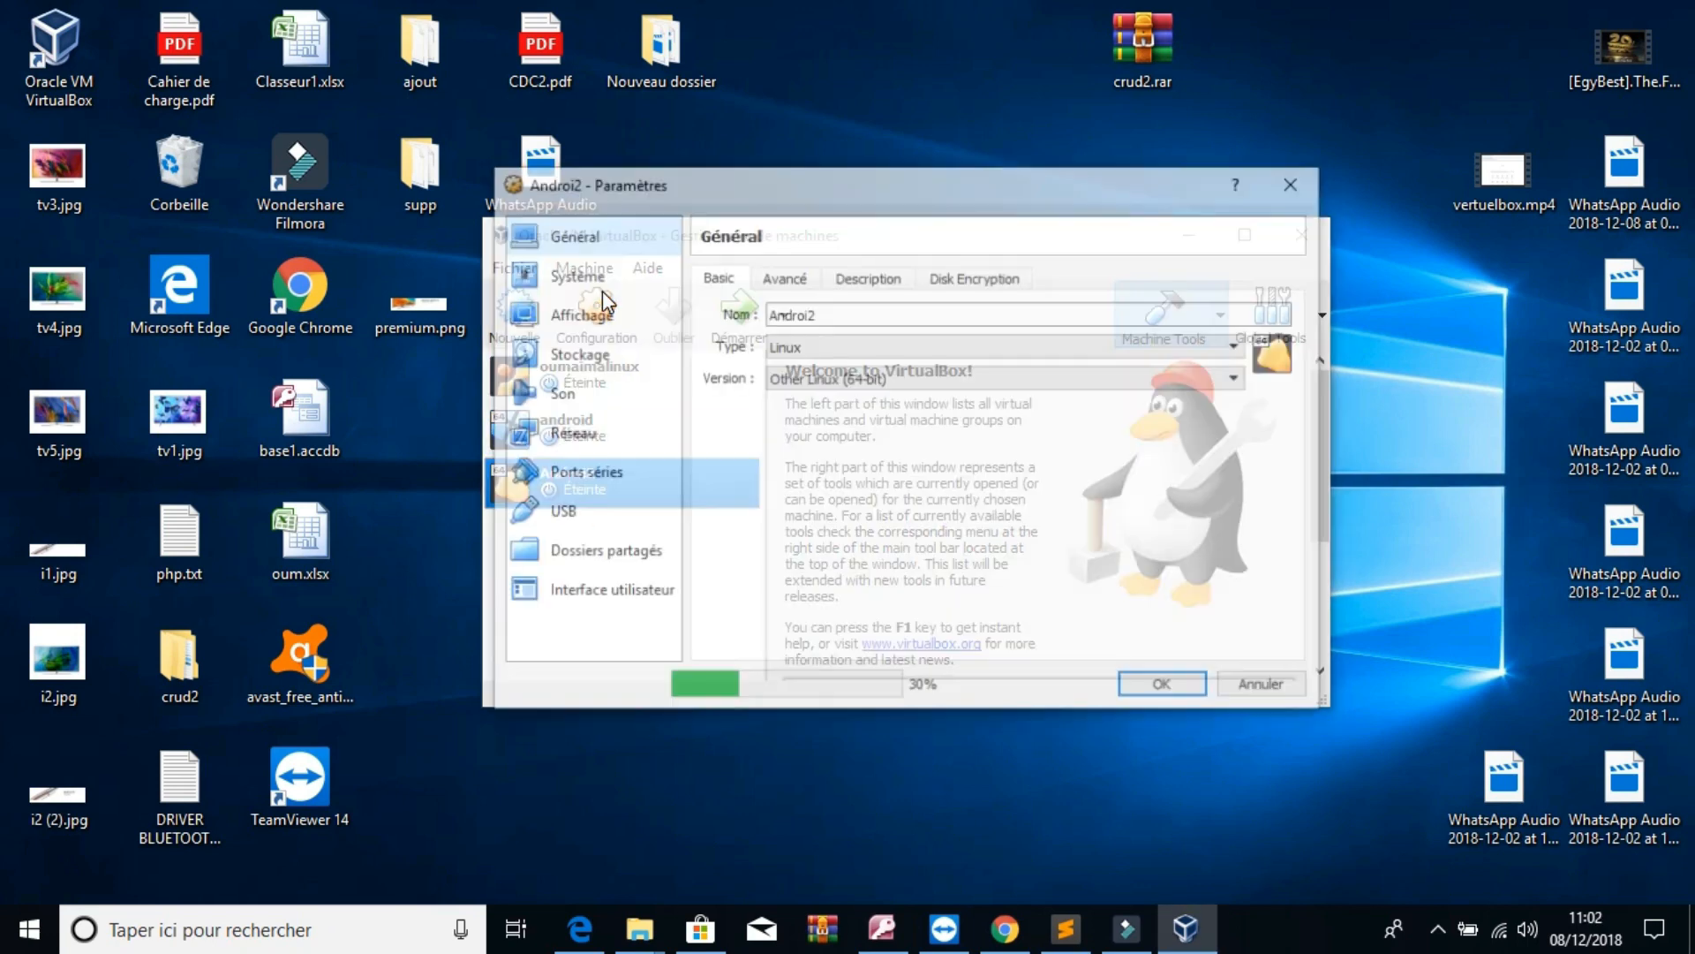
{"action": "left_click", "coordinate": [590, 354]}
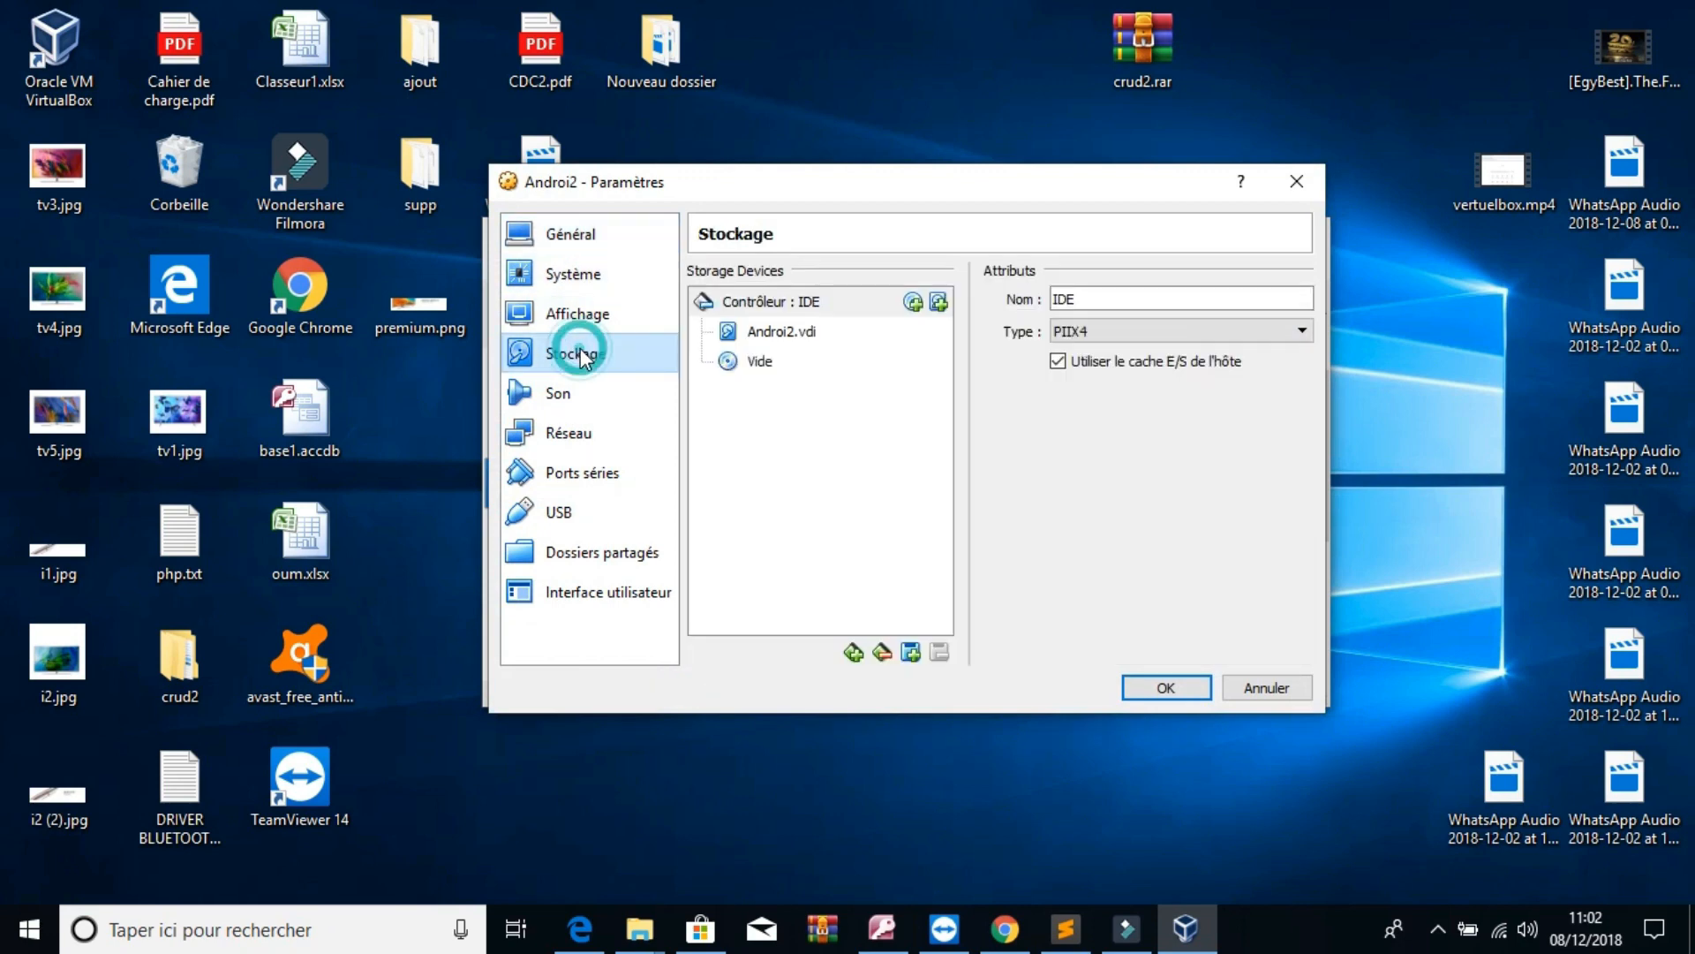
{"action": "left_click", "coordinate": [764, 363]}
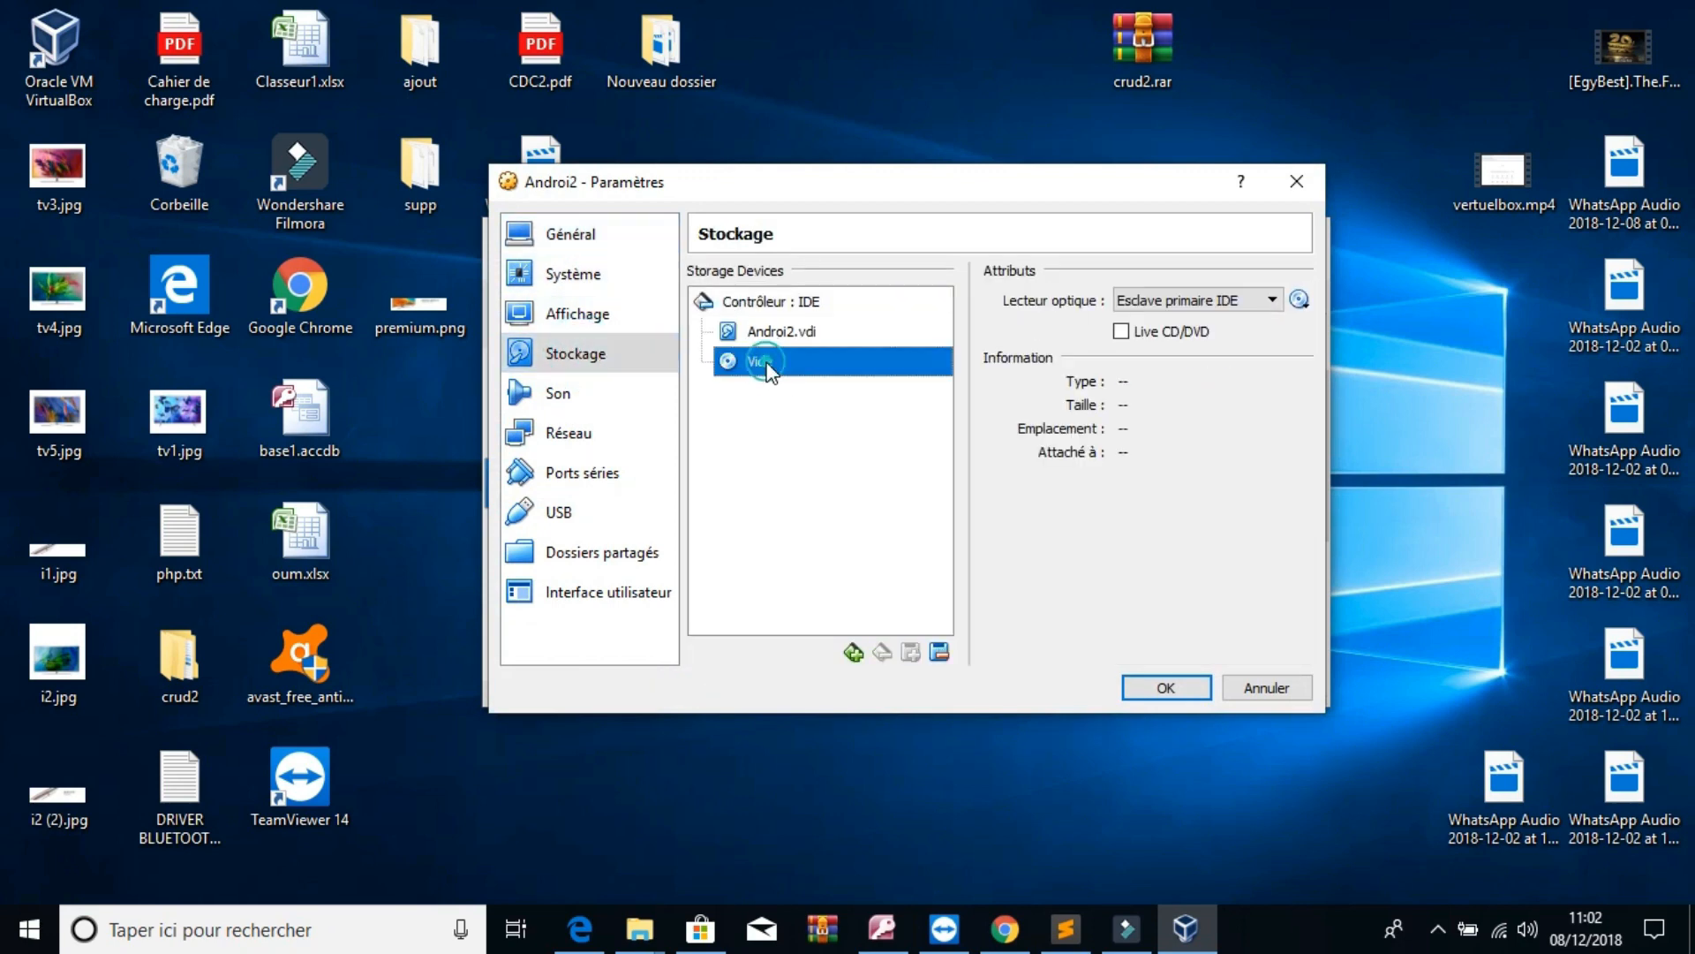
{"action": "left_click", "coordinate": [1301, 301]}
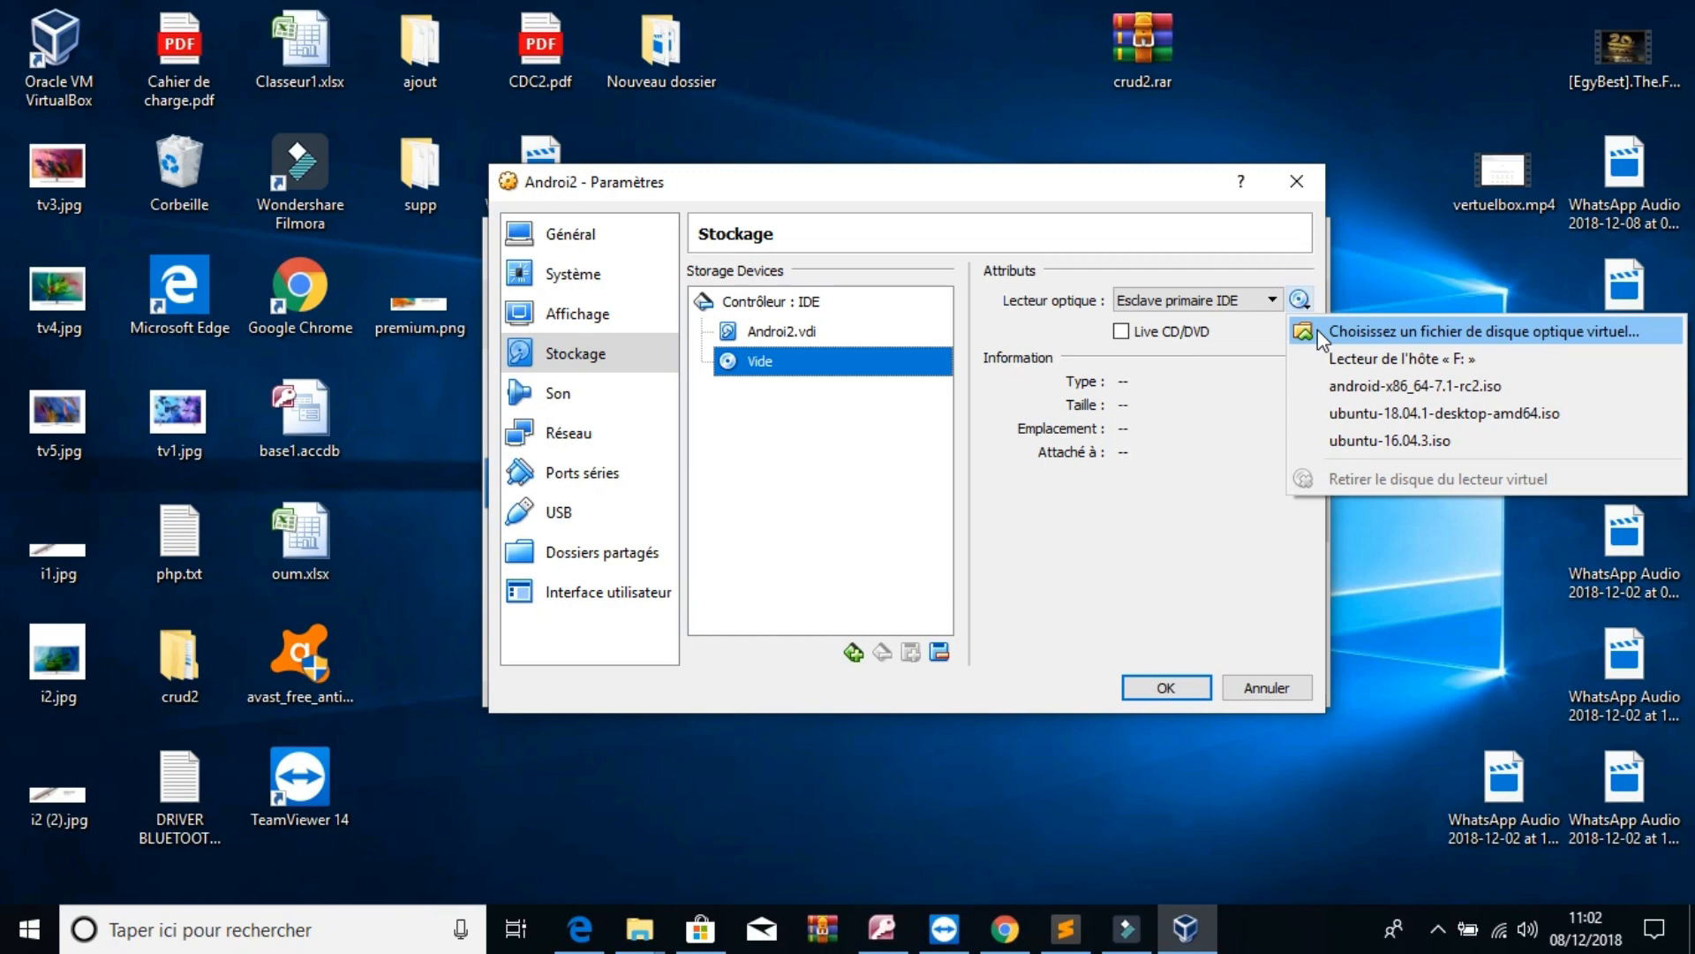
{"action": "left_click", "coordinate": [1317, 330]}
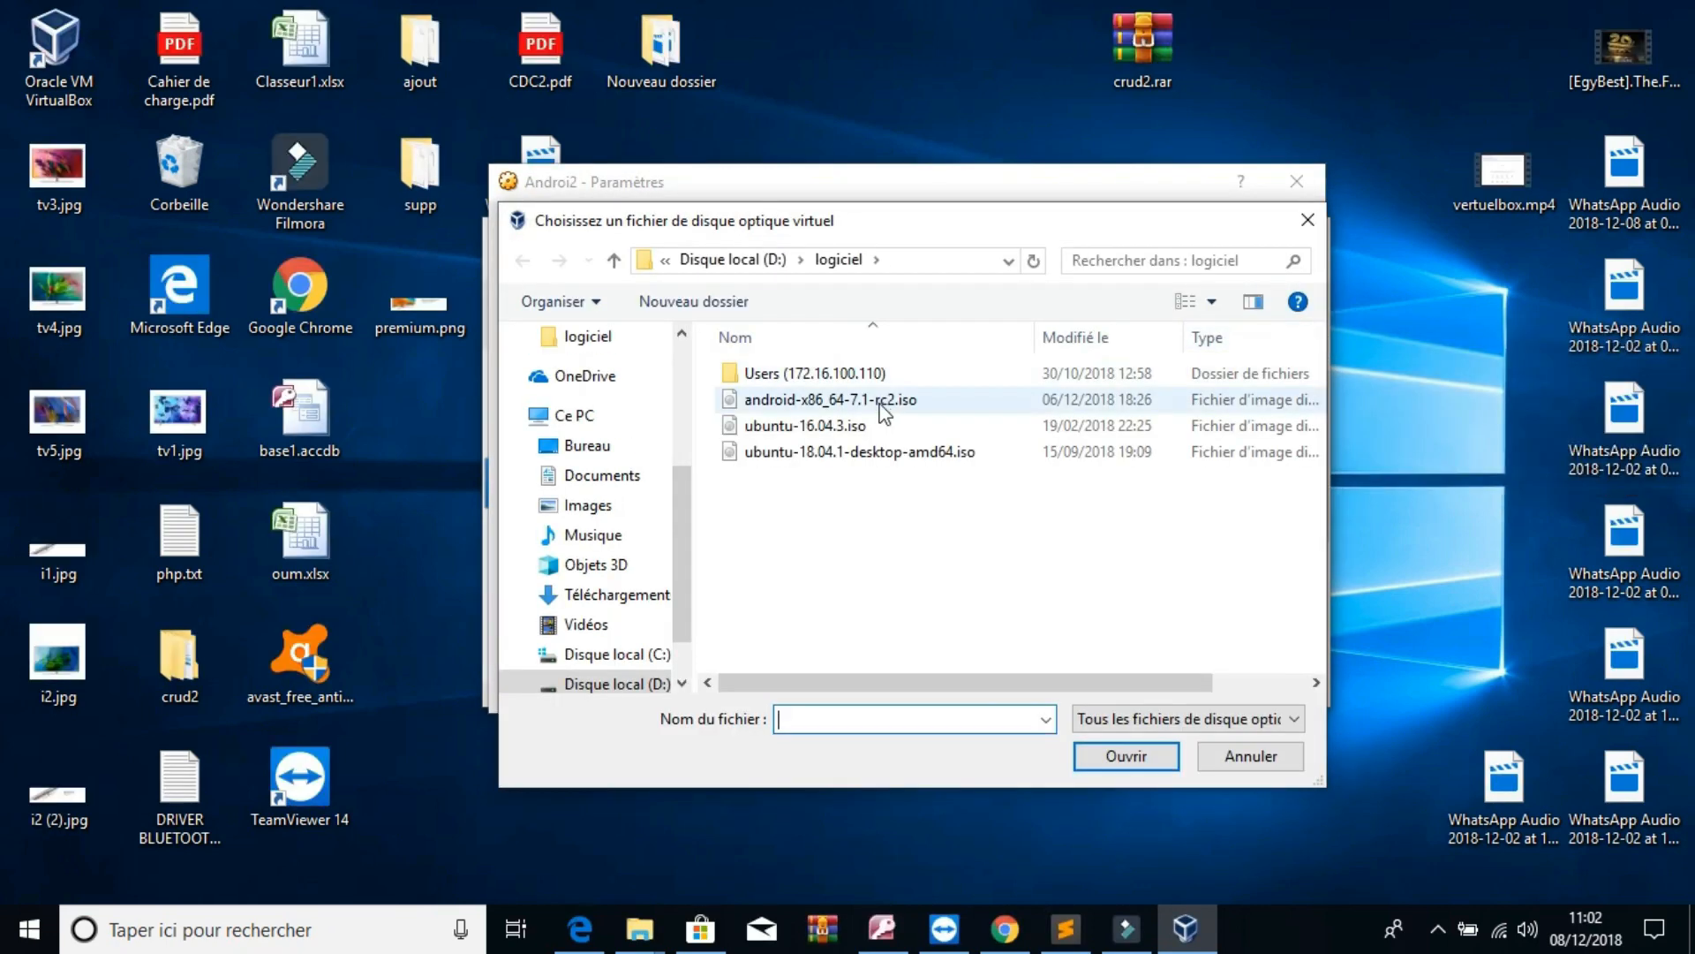
{"action": "left_click", "coordinate": [826, 402]}
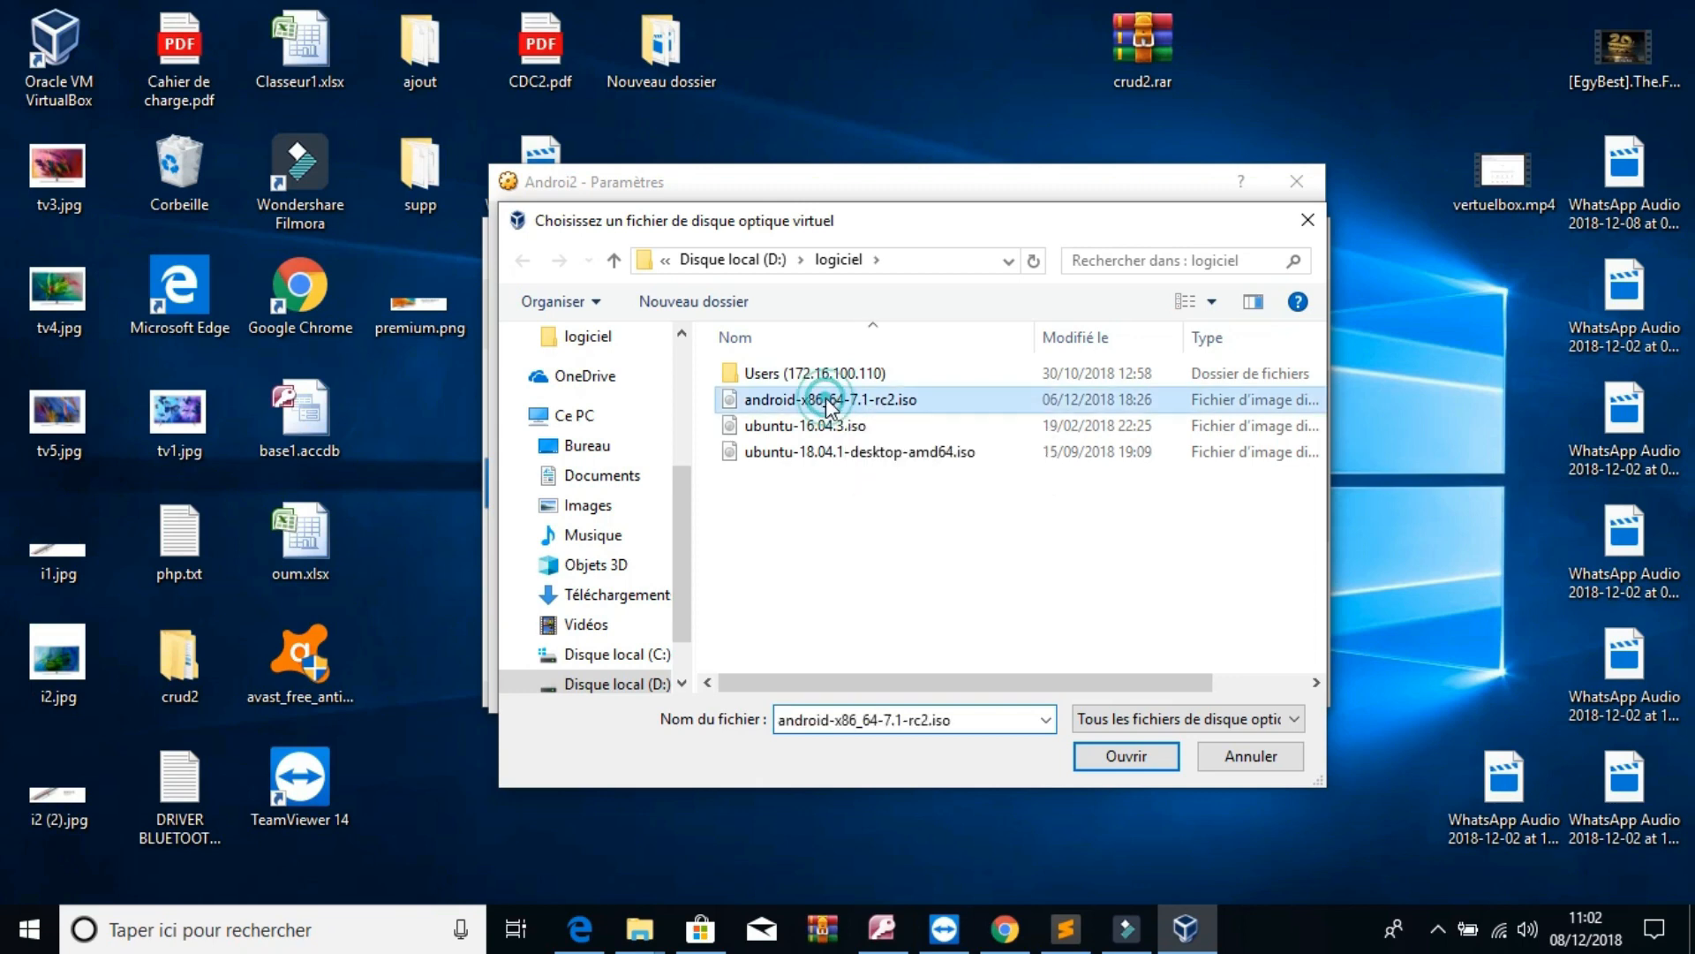
{"action": "left_click", "coordinate": [1125, 759]}
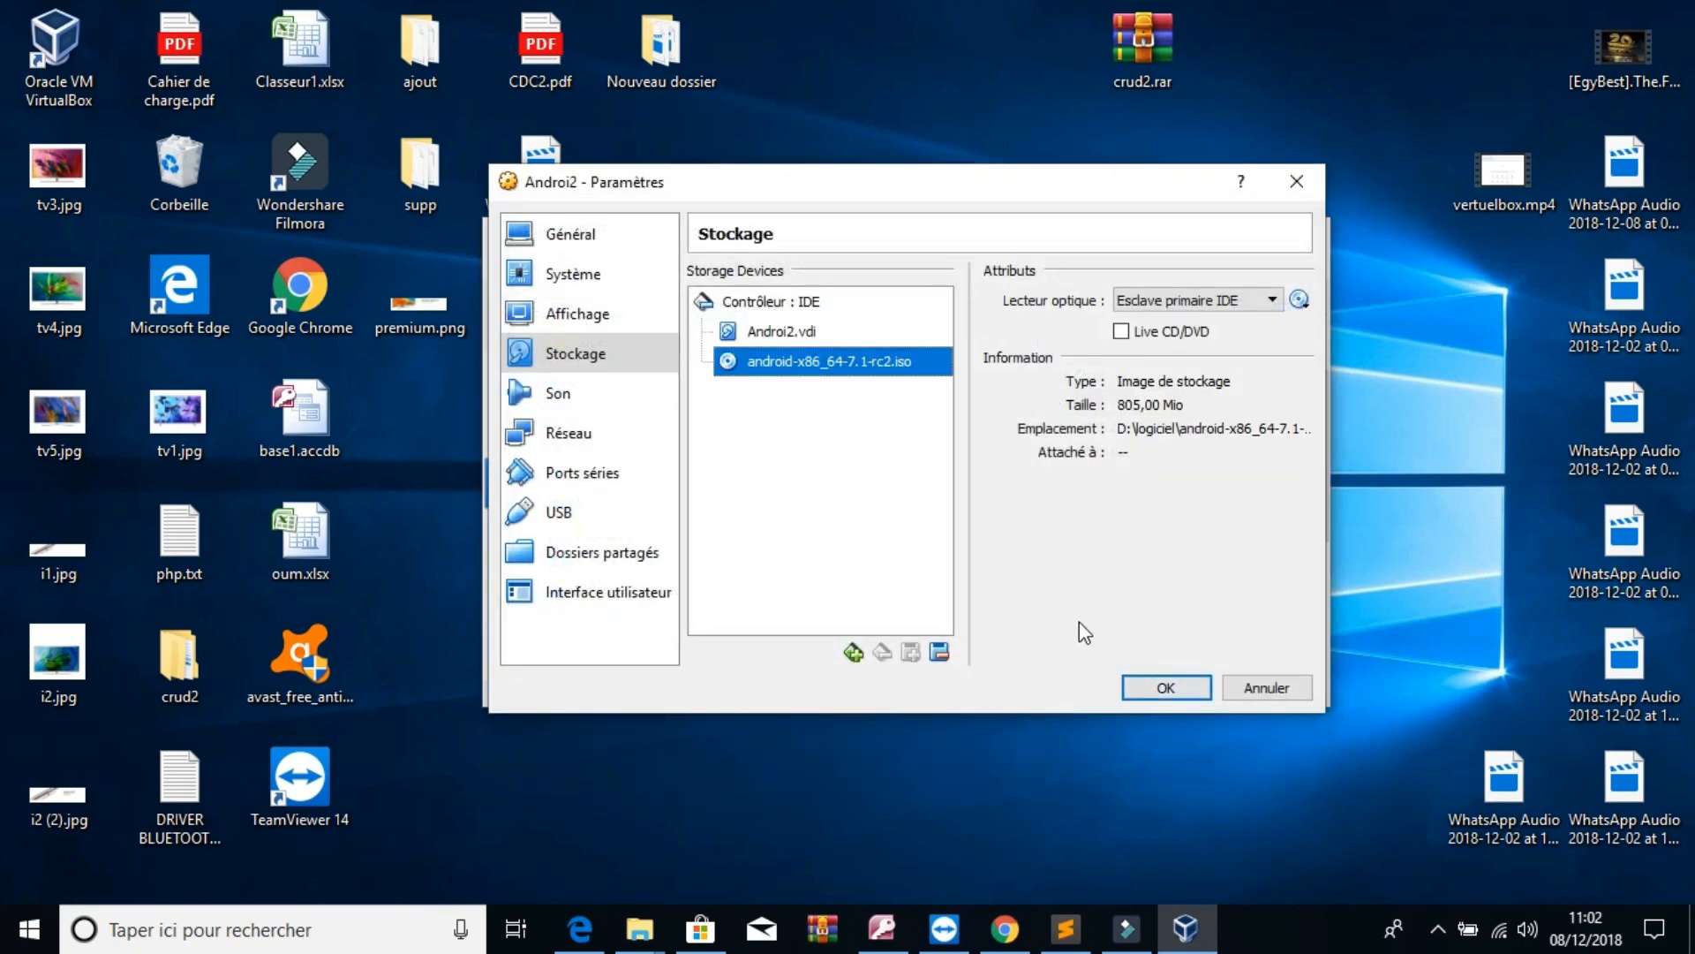
{"action": "left_click", "coordinate": [1150, 685]}
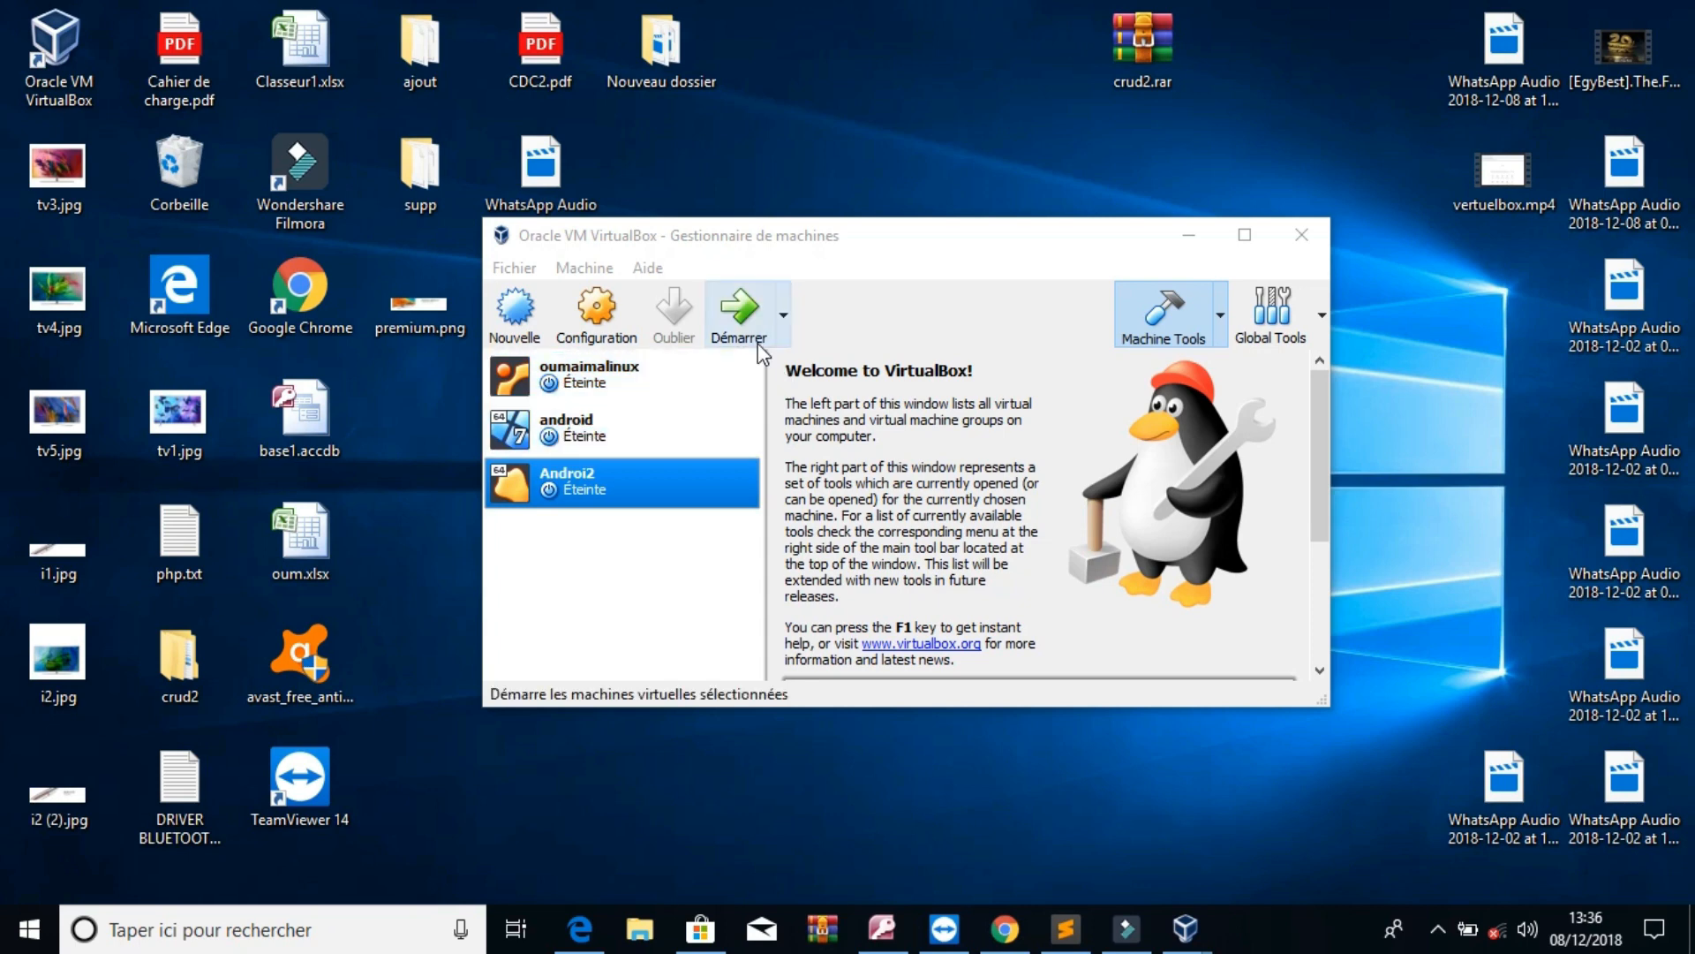
Start the Androi2 machine and boot the option to install Android-x86 to the hard disk.
{"action": "left_click", "coordinate": [747, 316]}
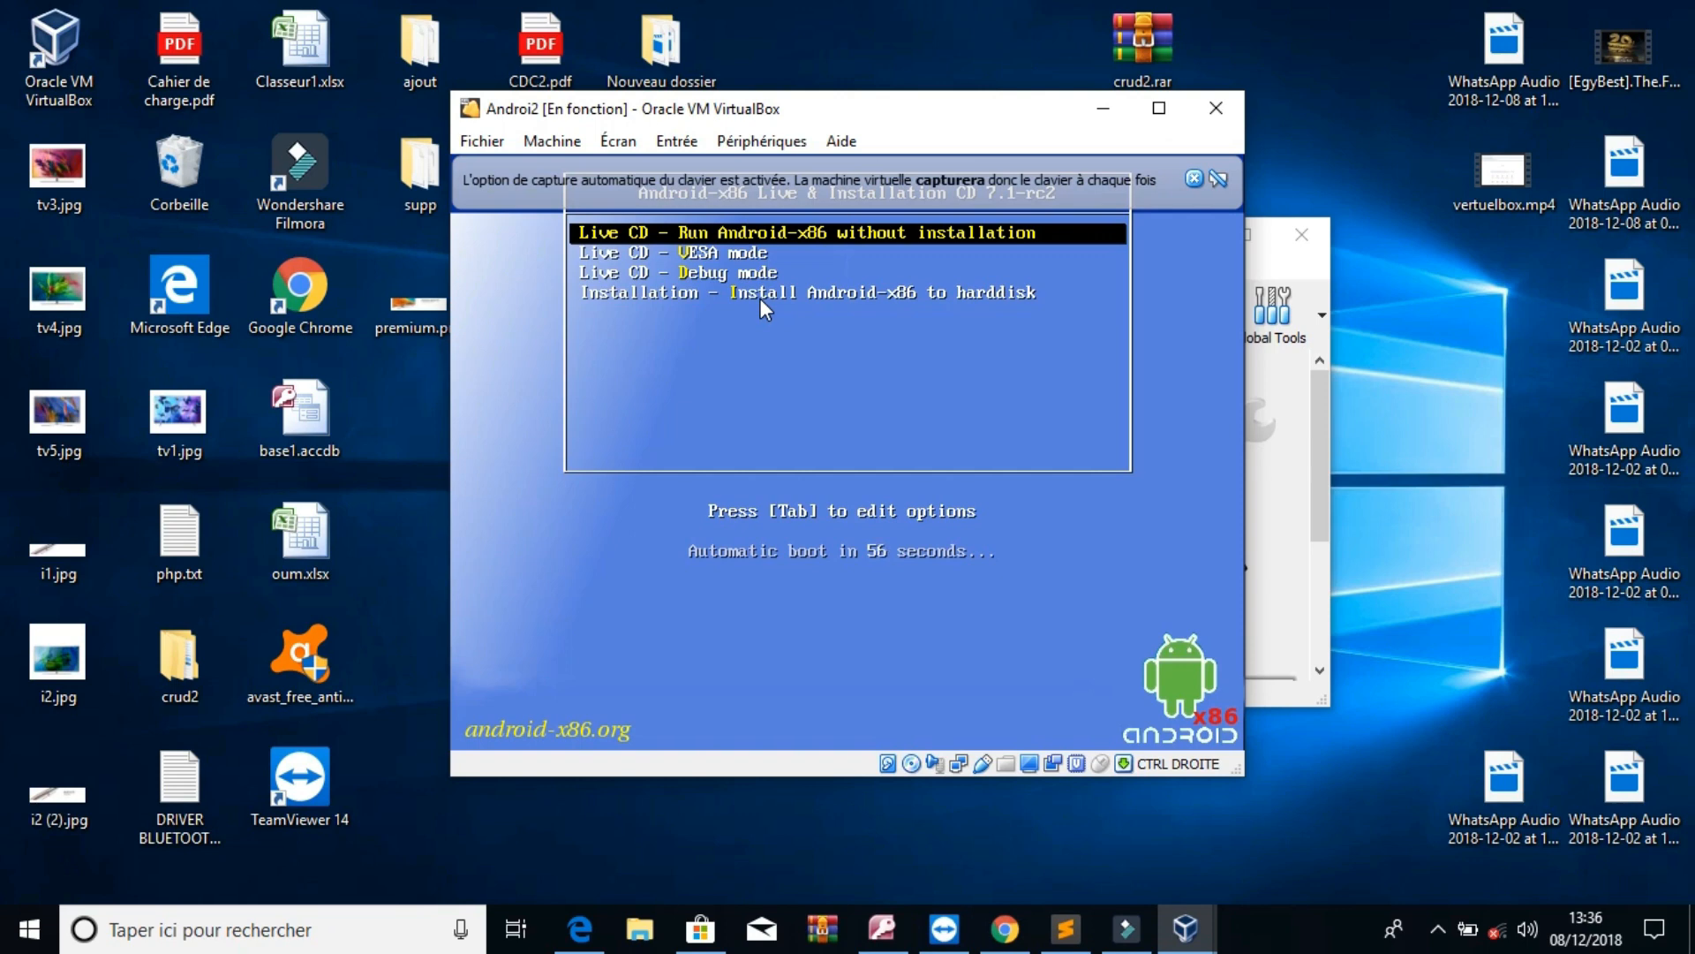
{"action": "key", "text": "Down"}
{"action": "key", "text": "Down"}
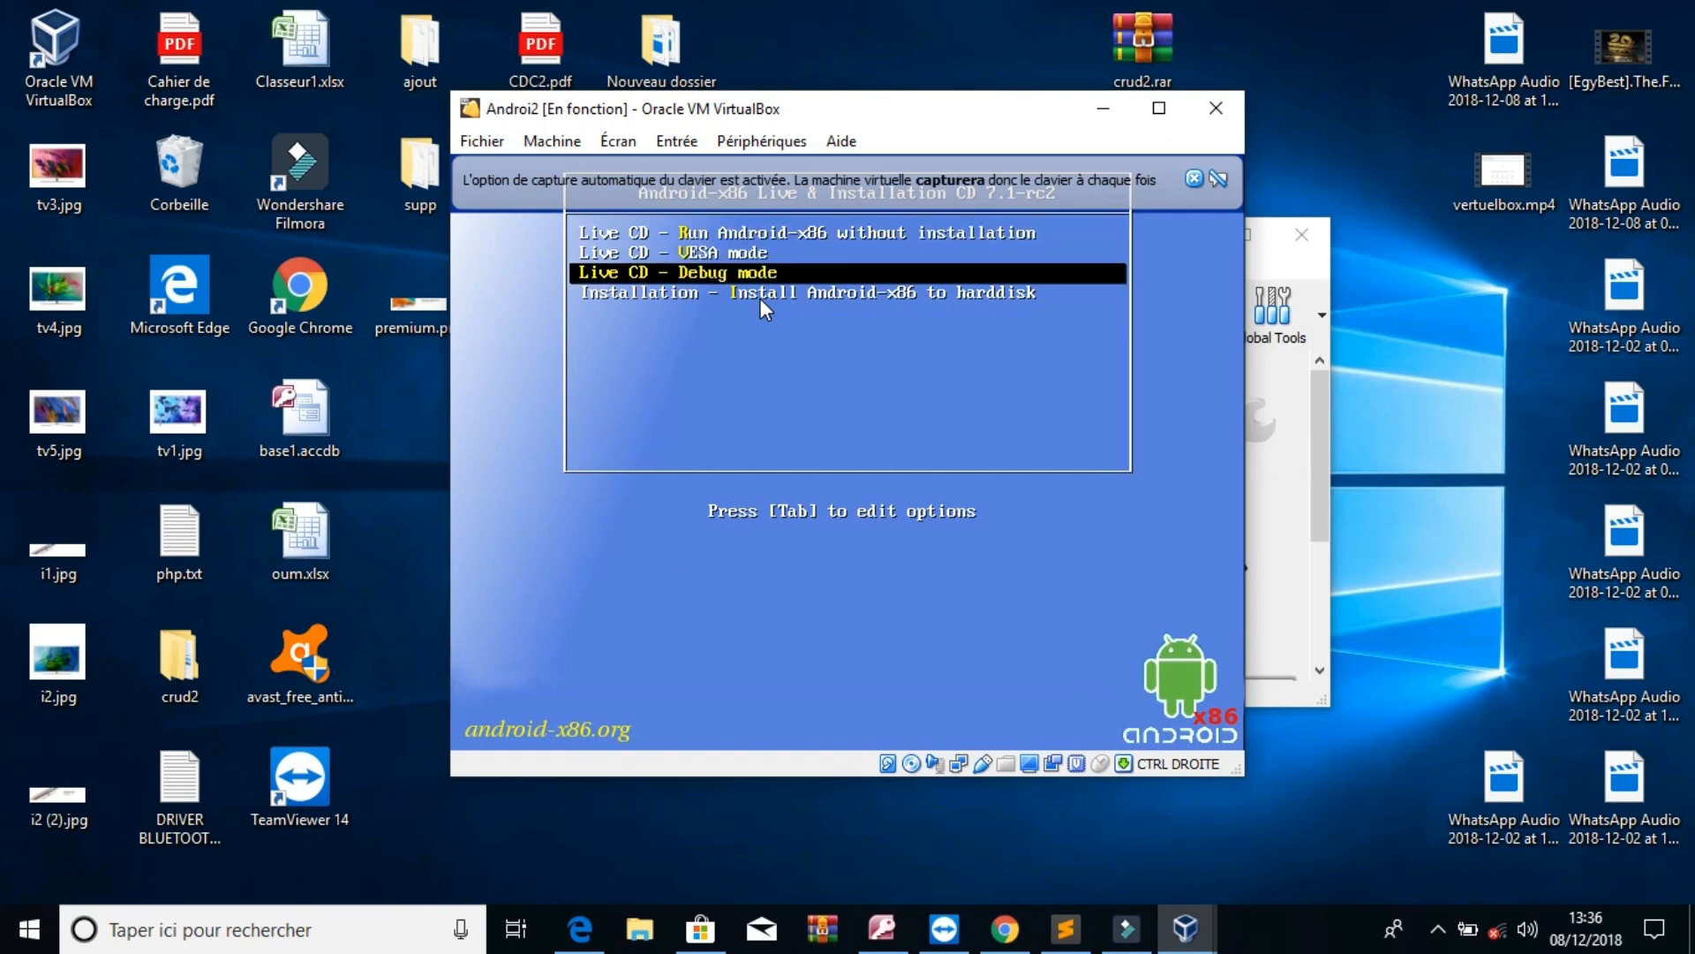
{"action": "key", "text": "Down"}
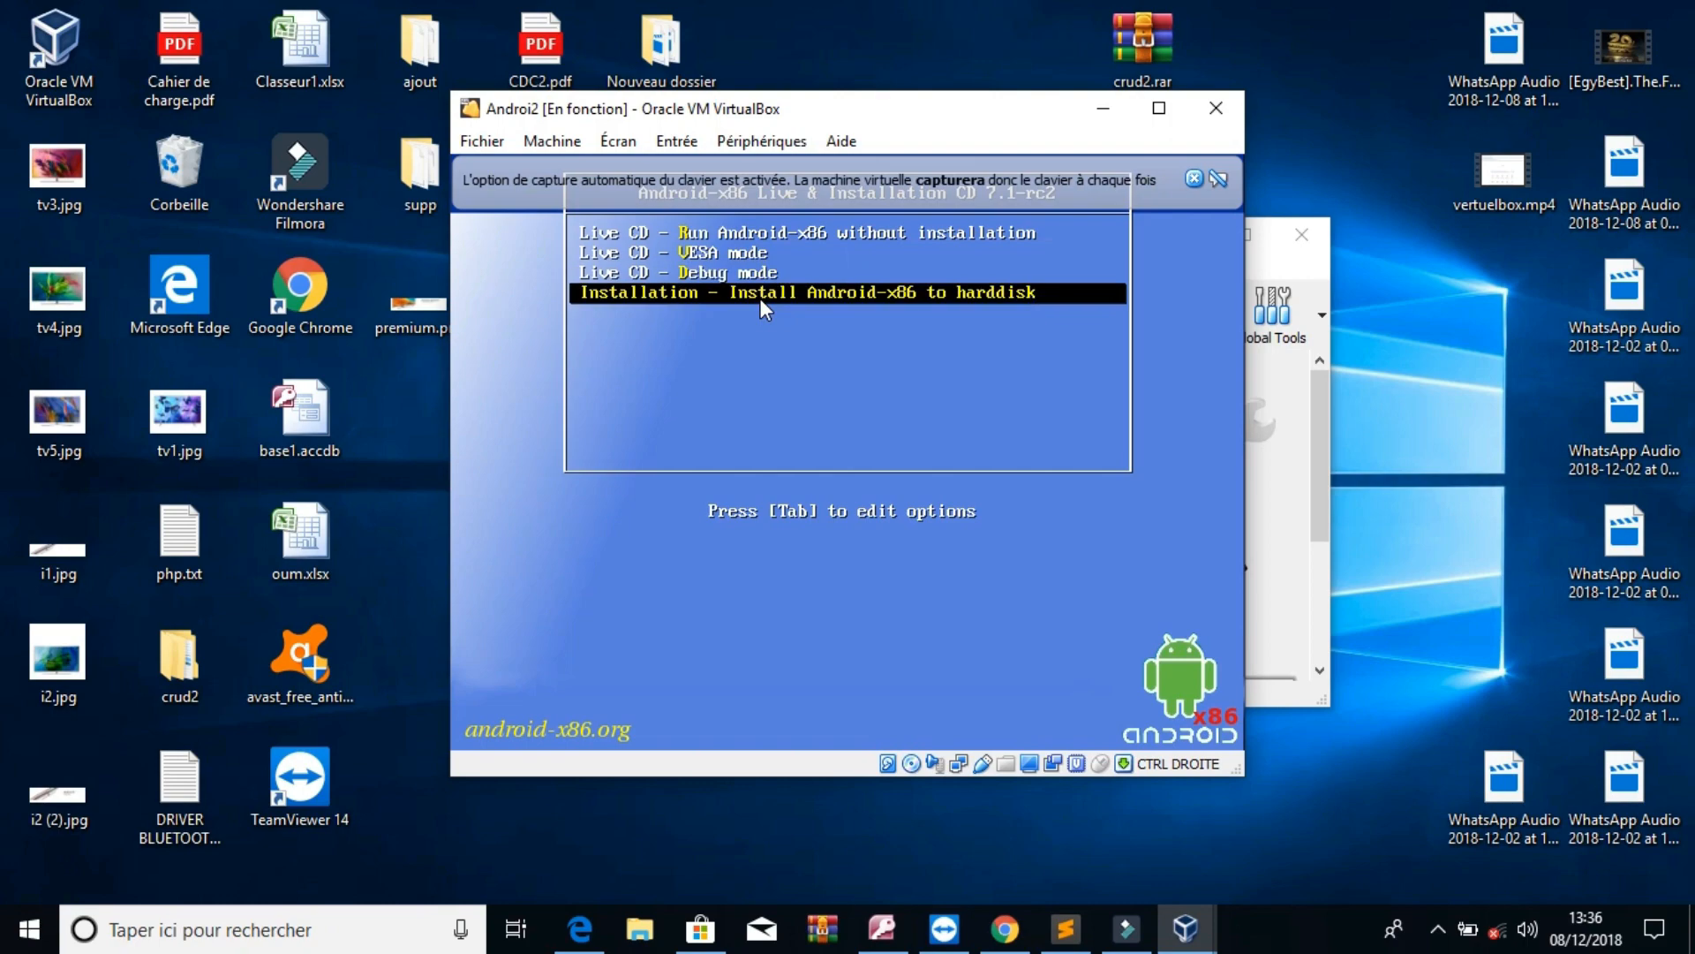
{"action": "key", "text": "Return"}
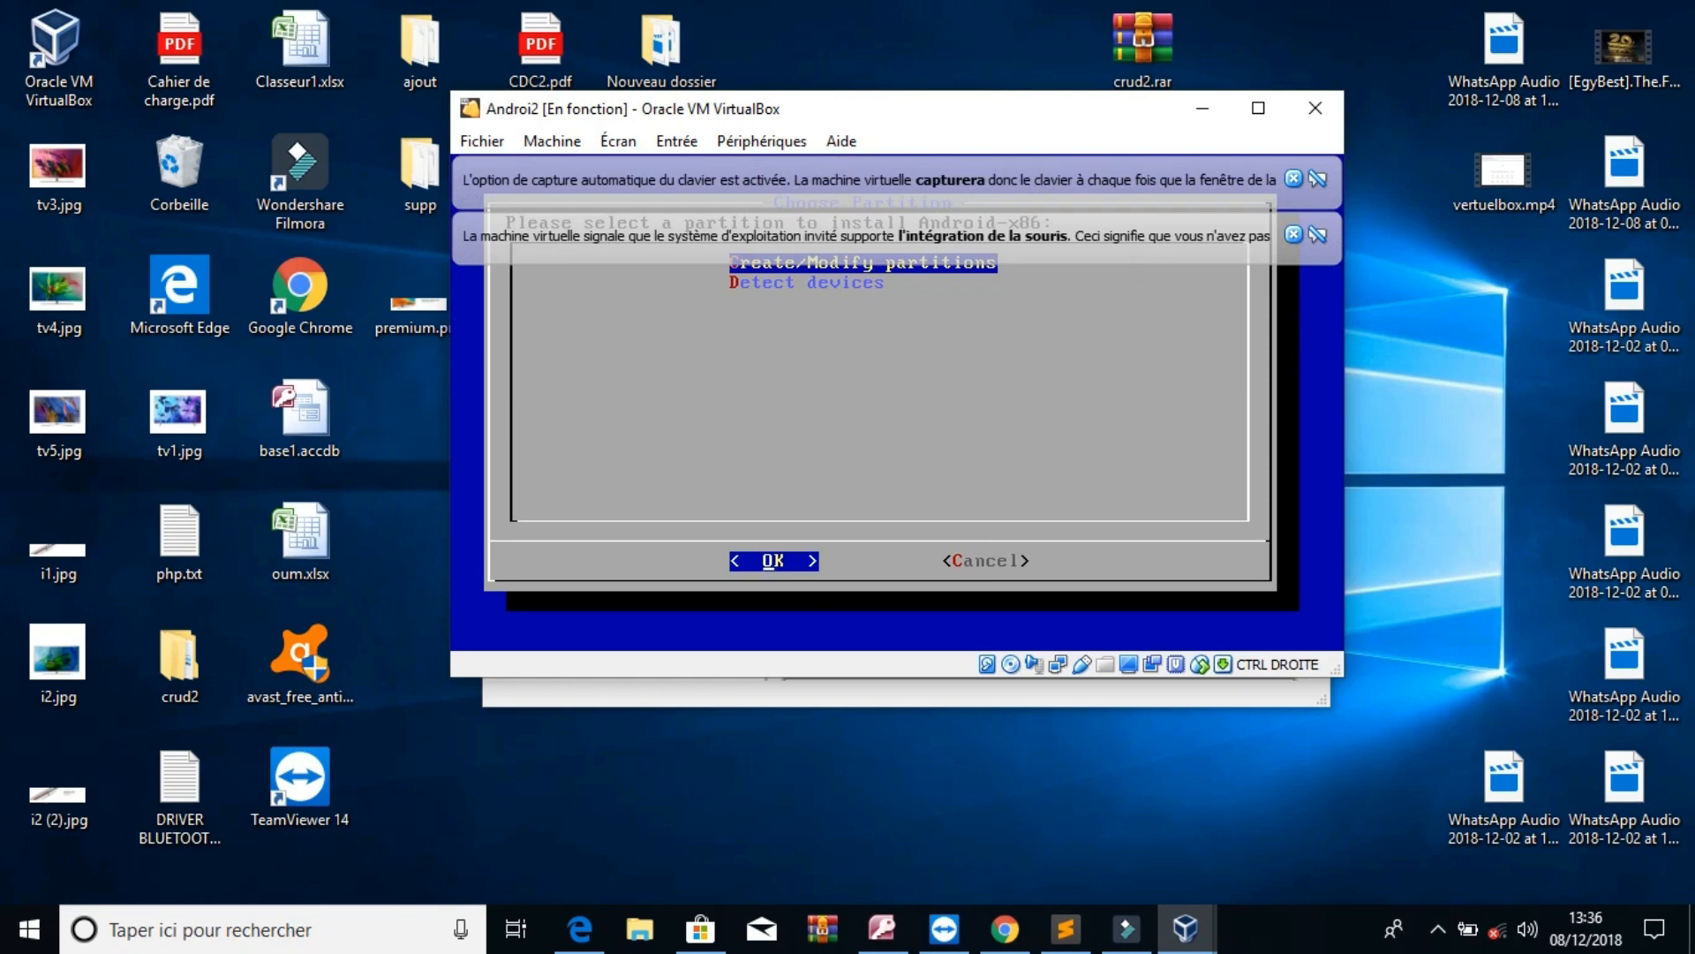
Decline GPT, create a new primary partition using 1069.29 MB of free space, and flag it as bootable.
{"action": "key", "text": "Return"}
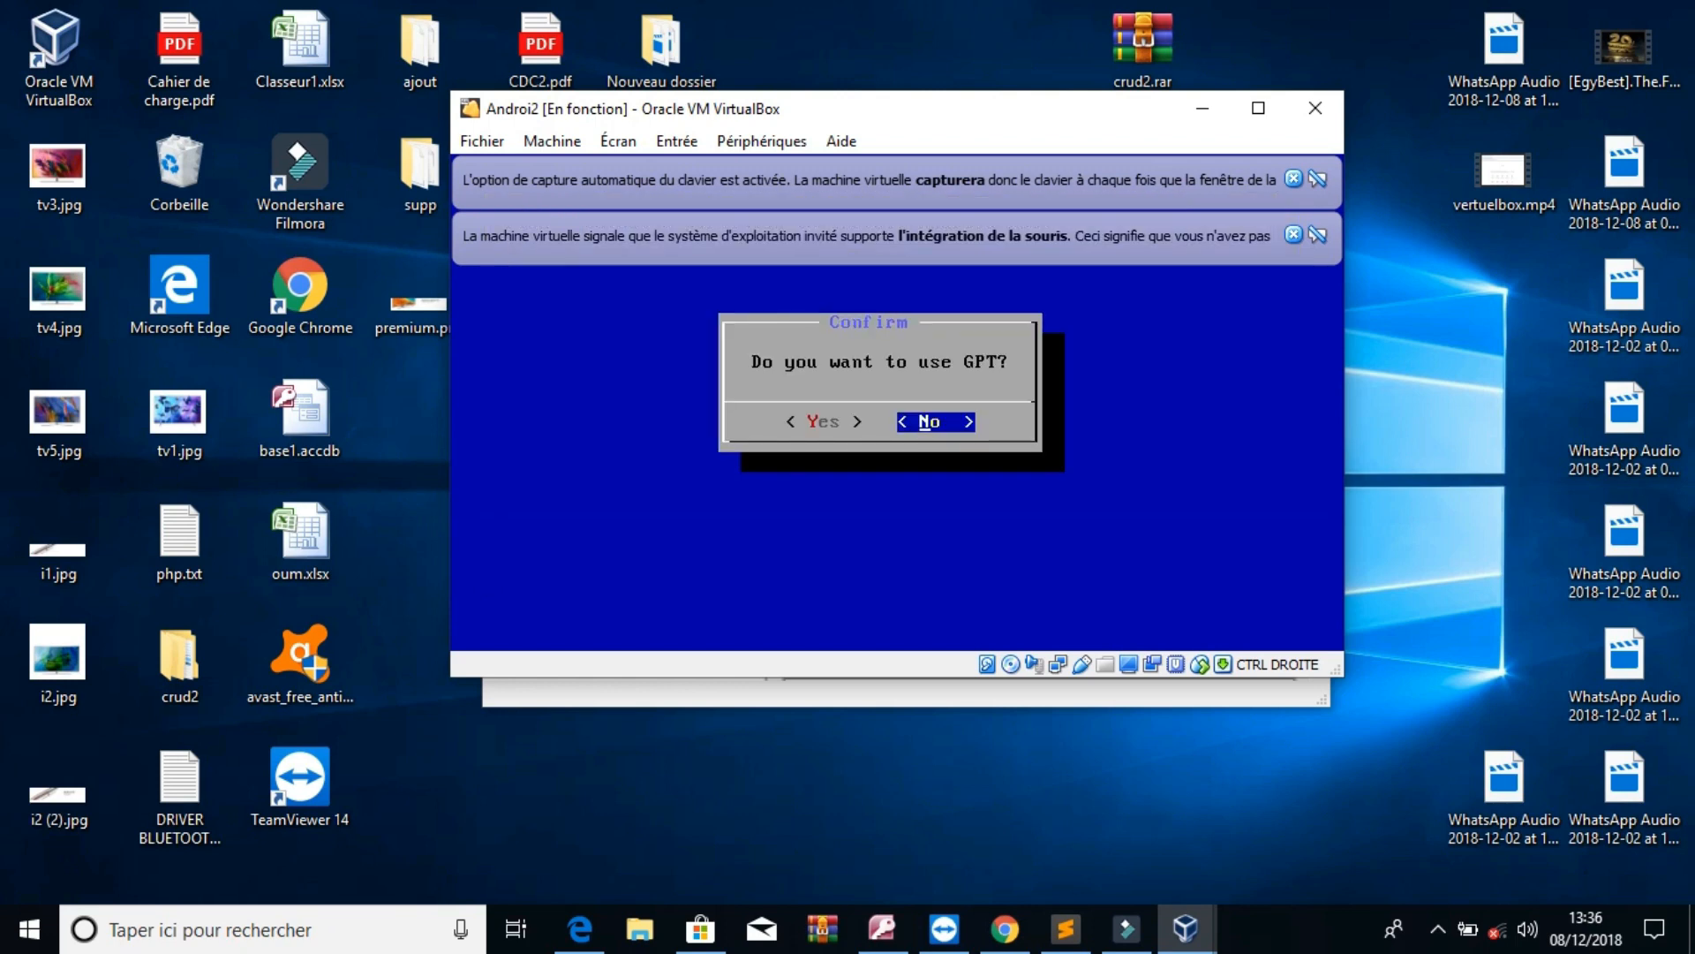
{"action": "key", "text": "Return"}
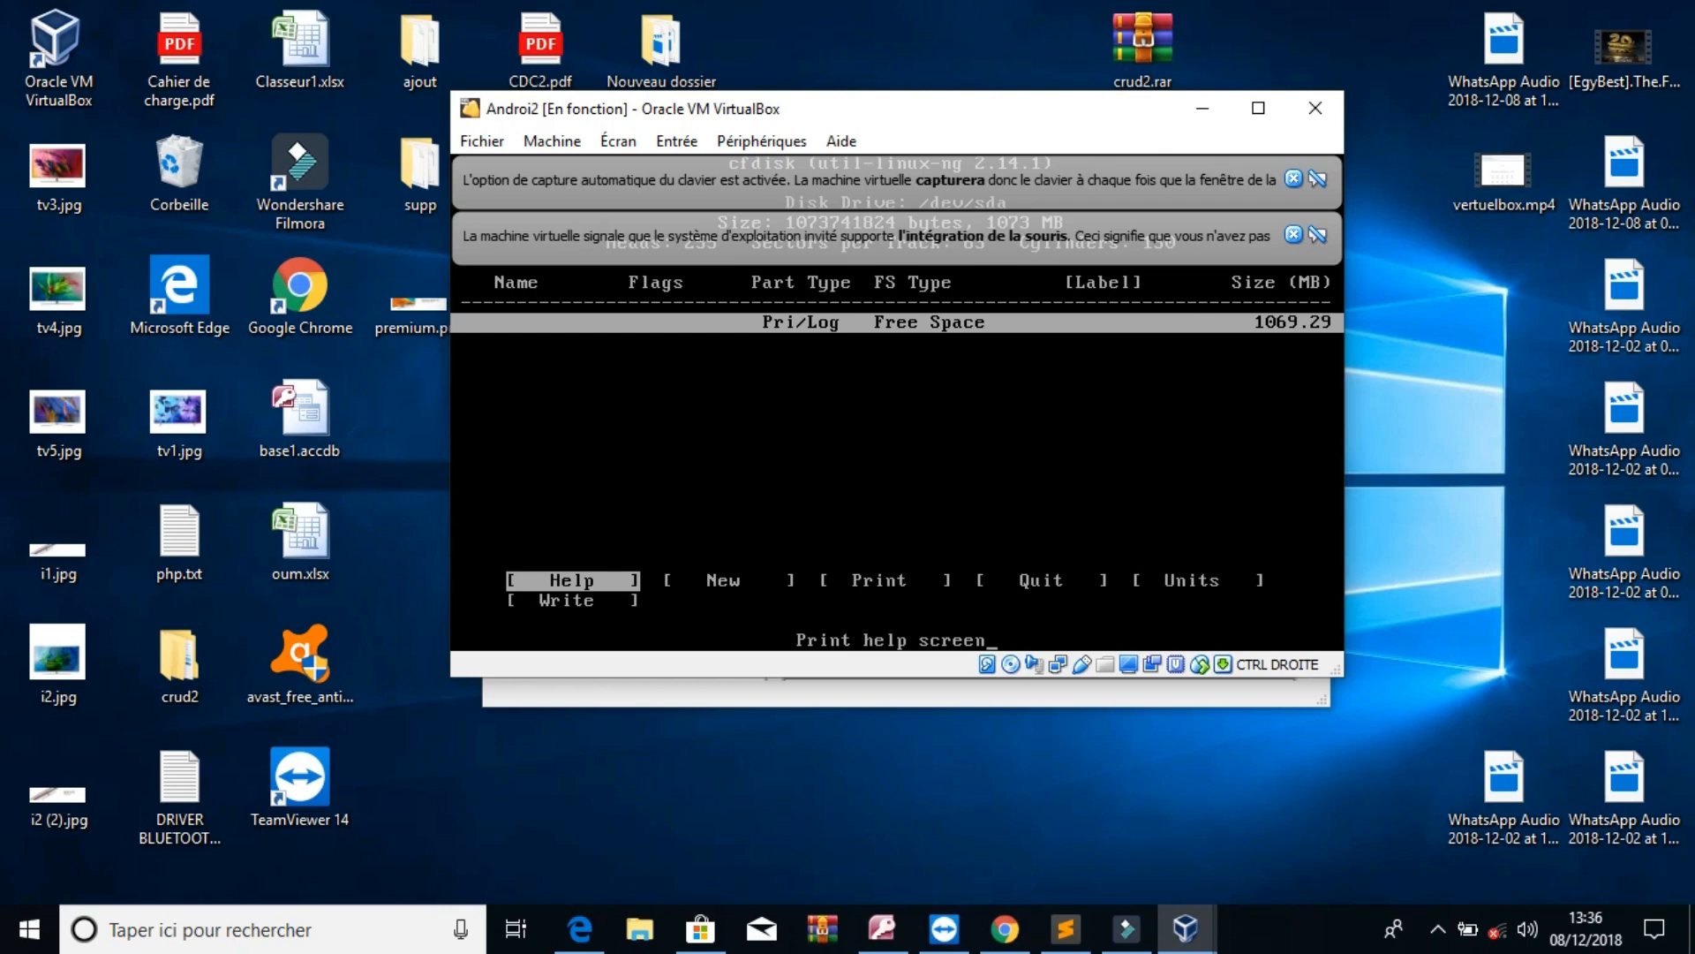
{"action": "key", "text": "Right"}
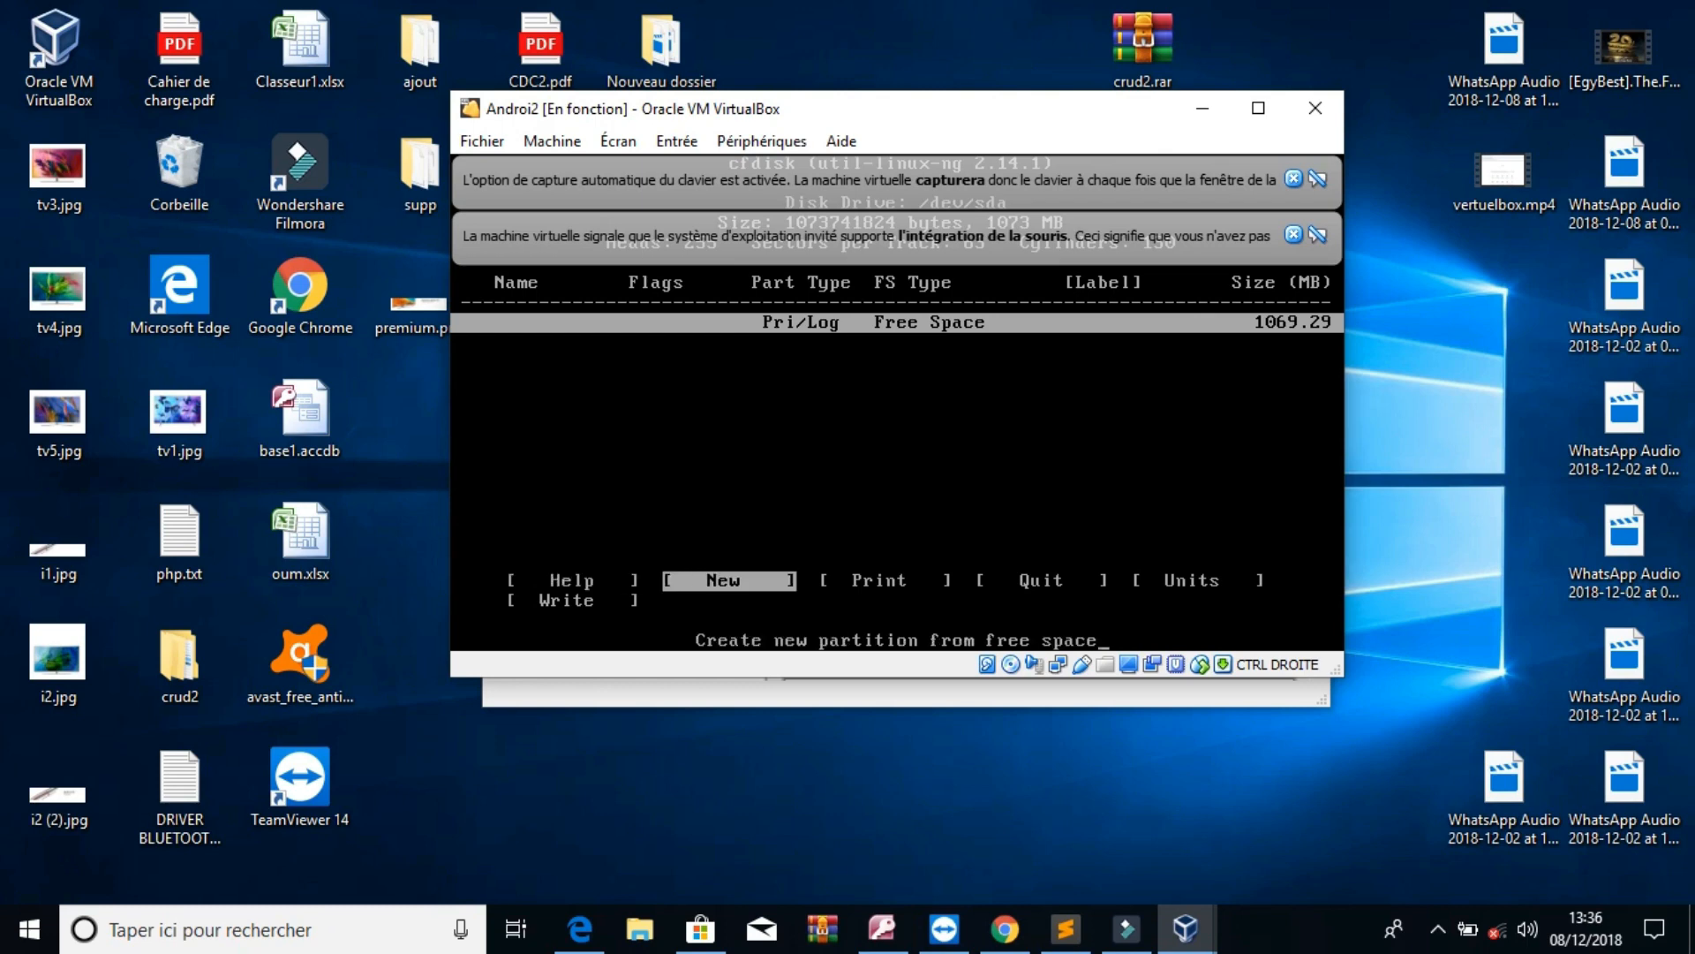
{"action": "key", "text": "Return"}
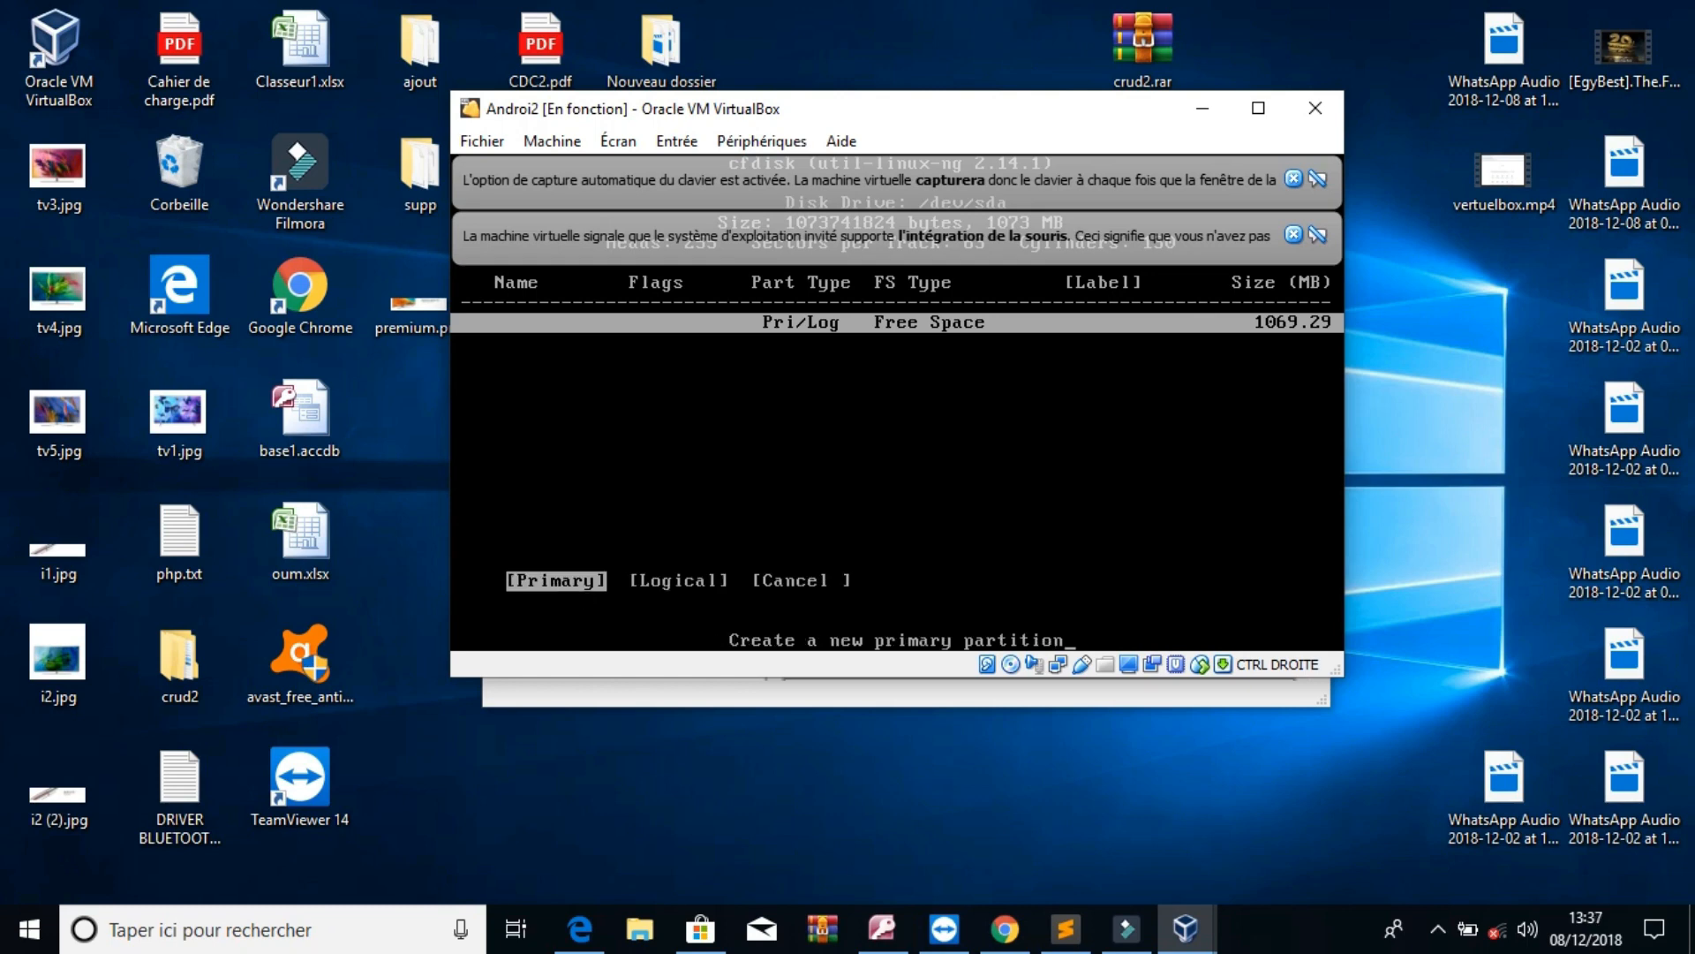
{"action": "key", "text": "Return"}
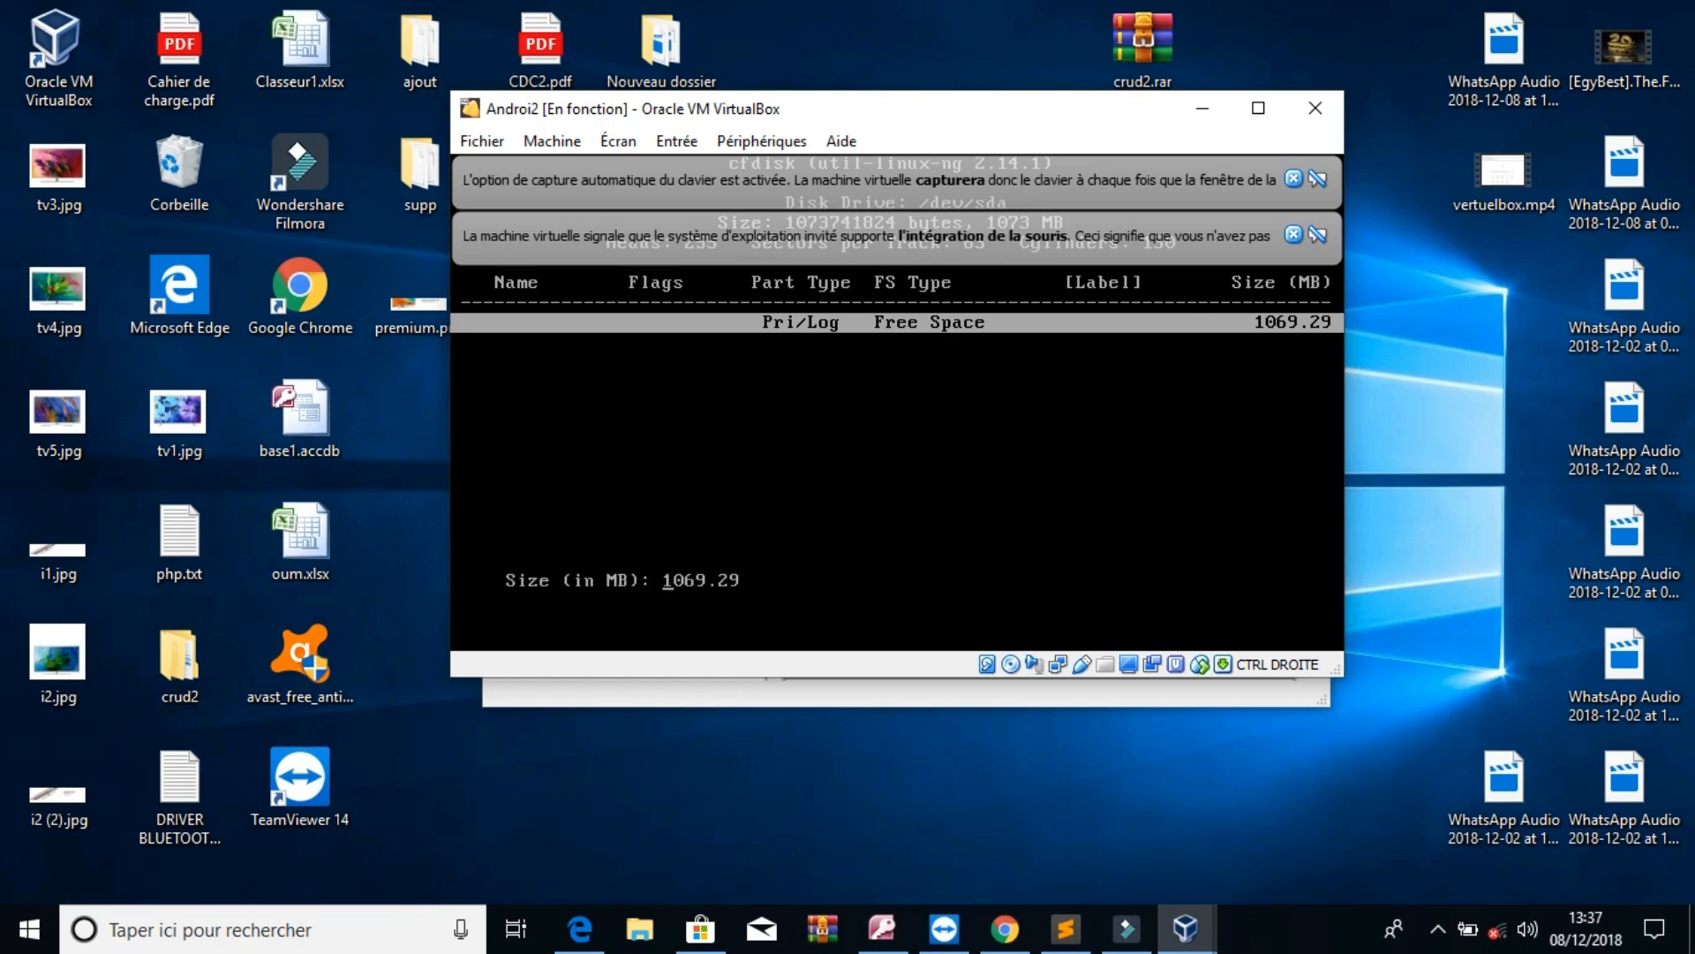
{"action": "key", "text": "Return"}
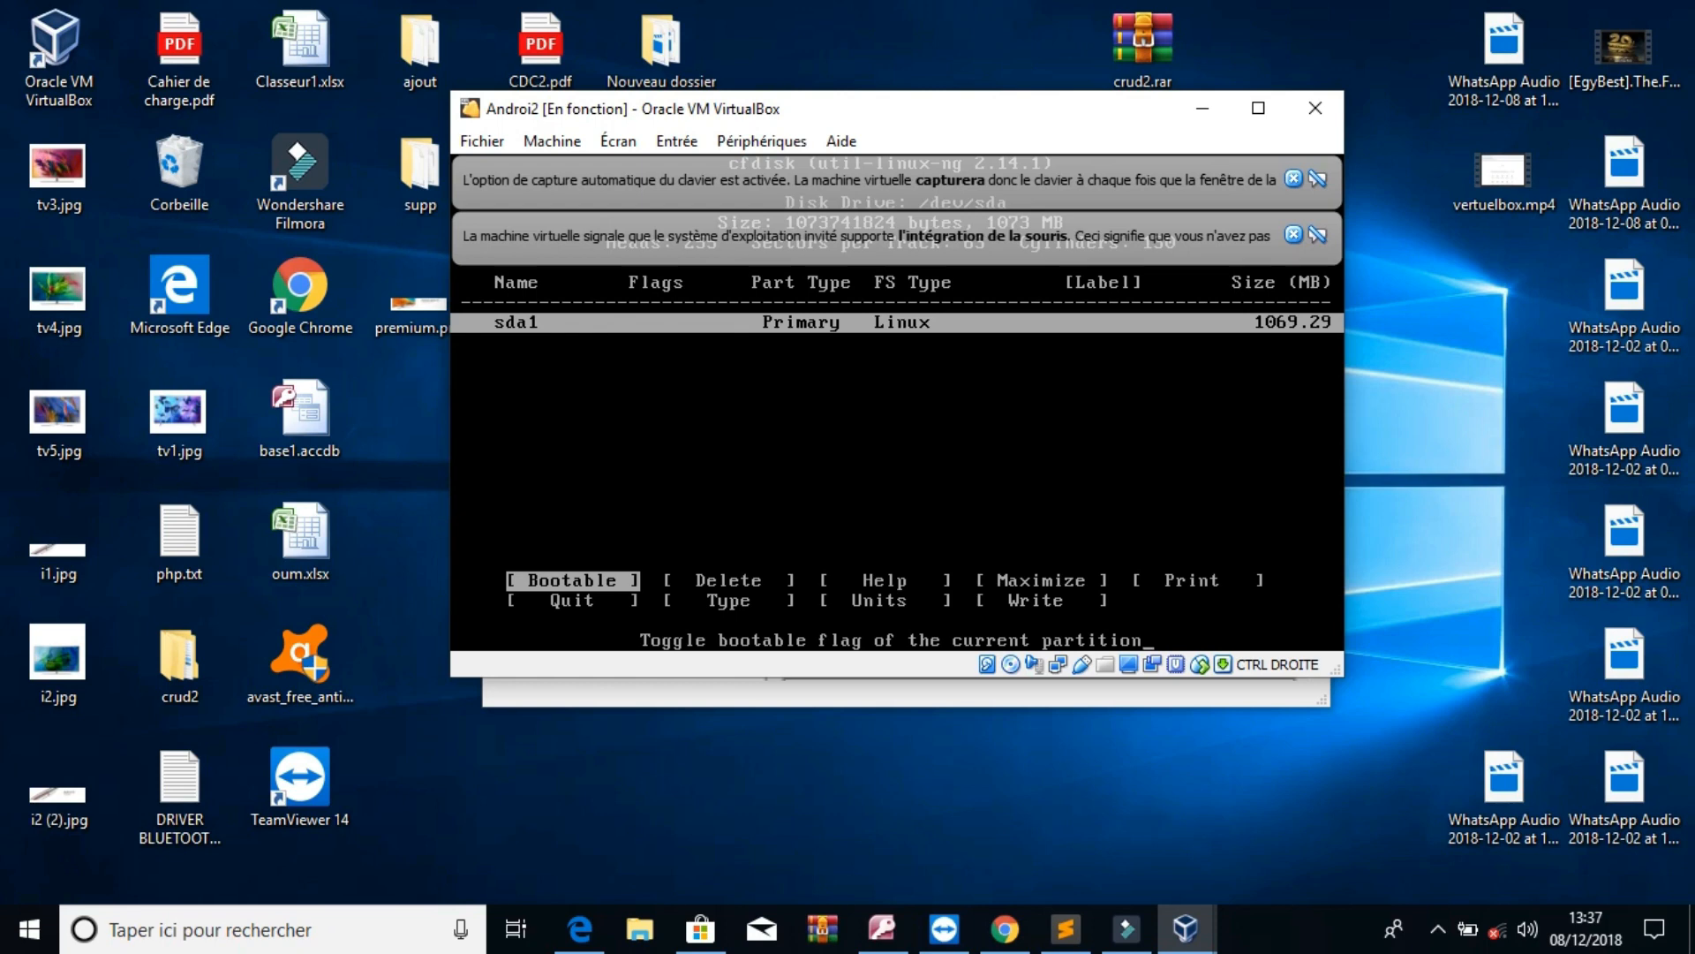
{"action": "key", "text": "Return"}
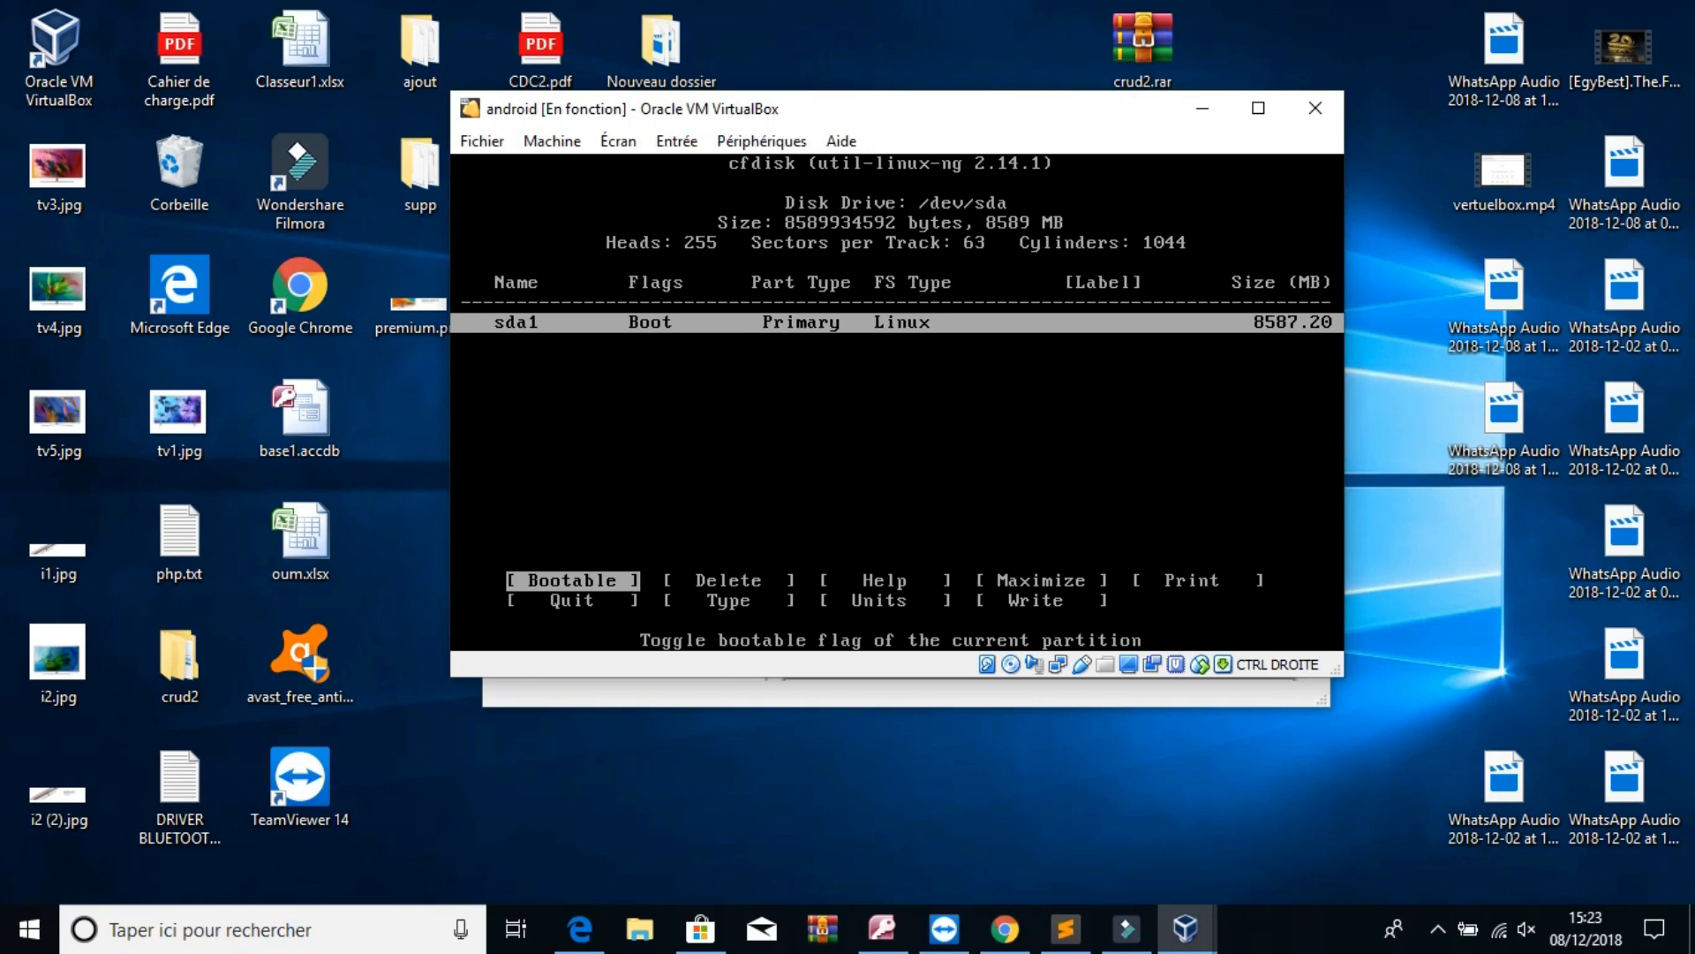
Write the partition table to the disk, confirming with yes.
{"action": "key", "text": "Right"}
{"action": "key", "text": "Right"}
{"action": "key", "text": "Right"}
{"action": "key", "text": "Right"}
{"action": "key", "text": "Right"}
{"action": "key", "text": "Right"}
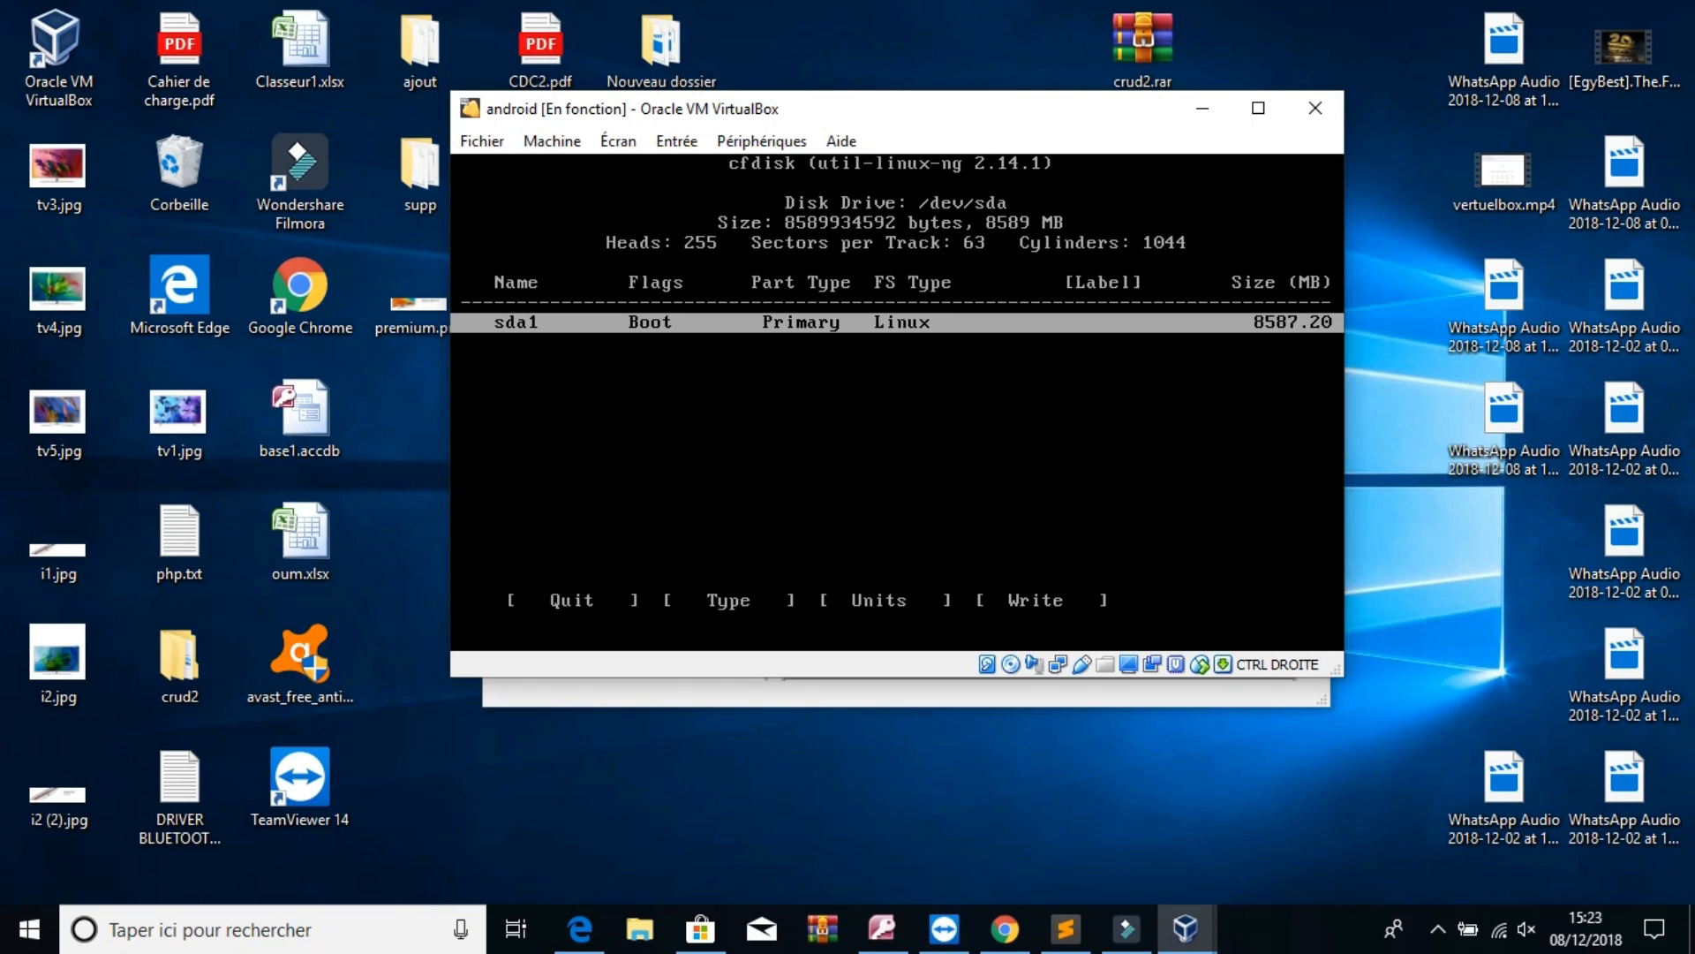
{"action": "key", "text": "Right"}
{"action": "key", "text": "Right"}
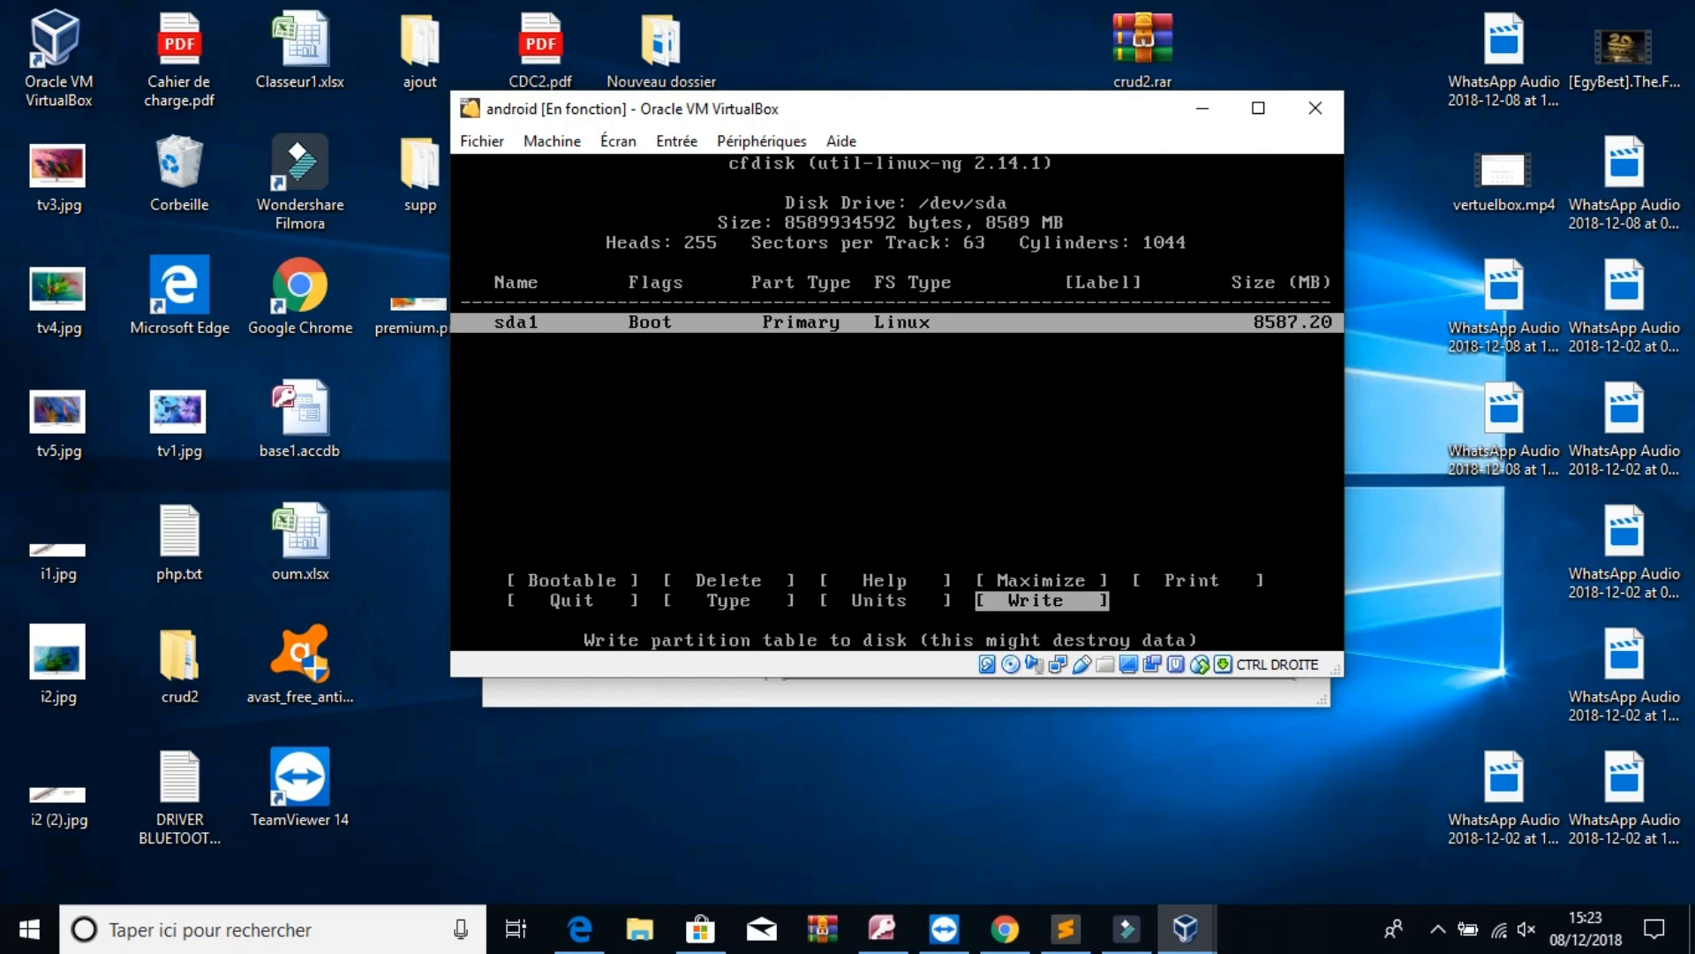
{"action": "key", "text": "Return"}
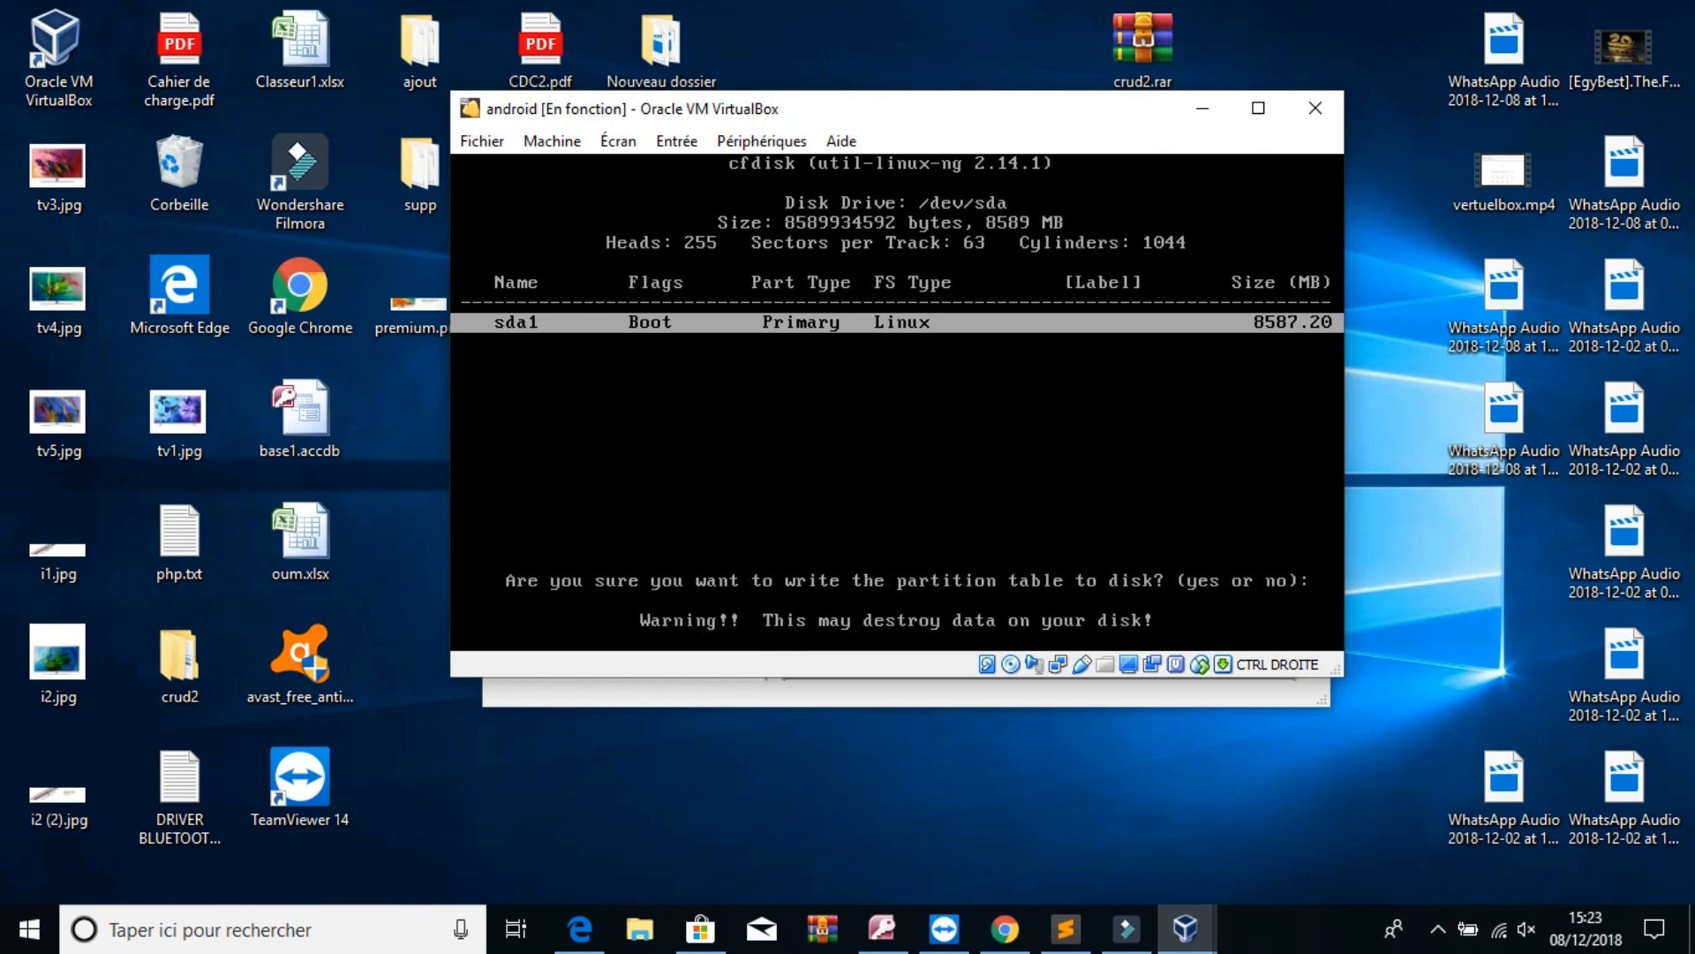
{"action": "type", "text": "yes"}
{"action": "key", "text": "Return"}
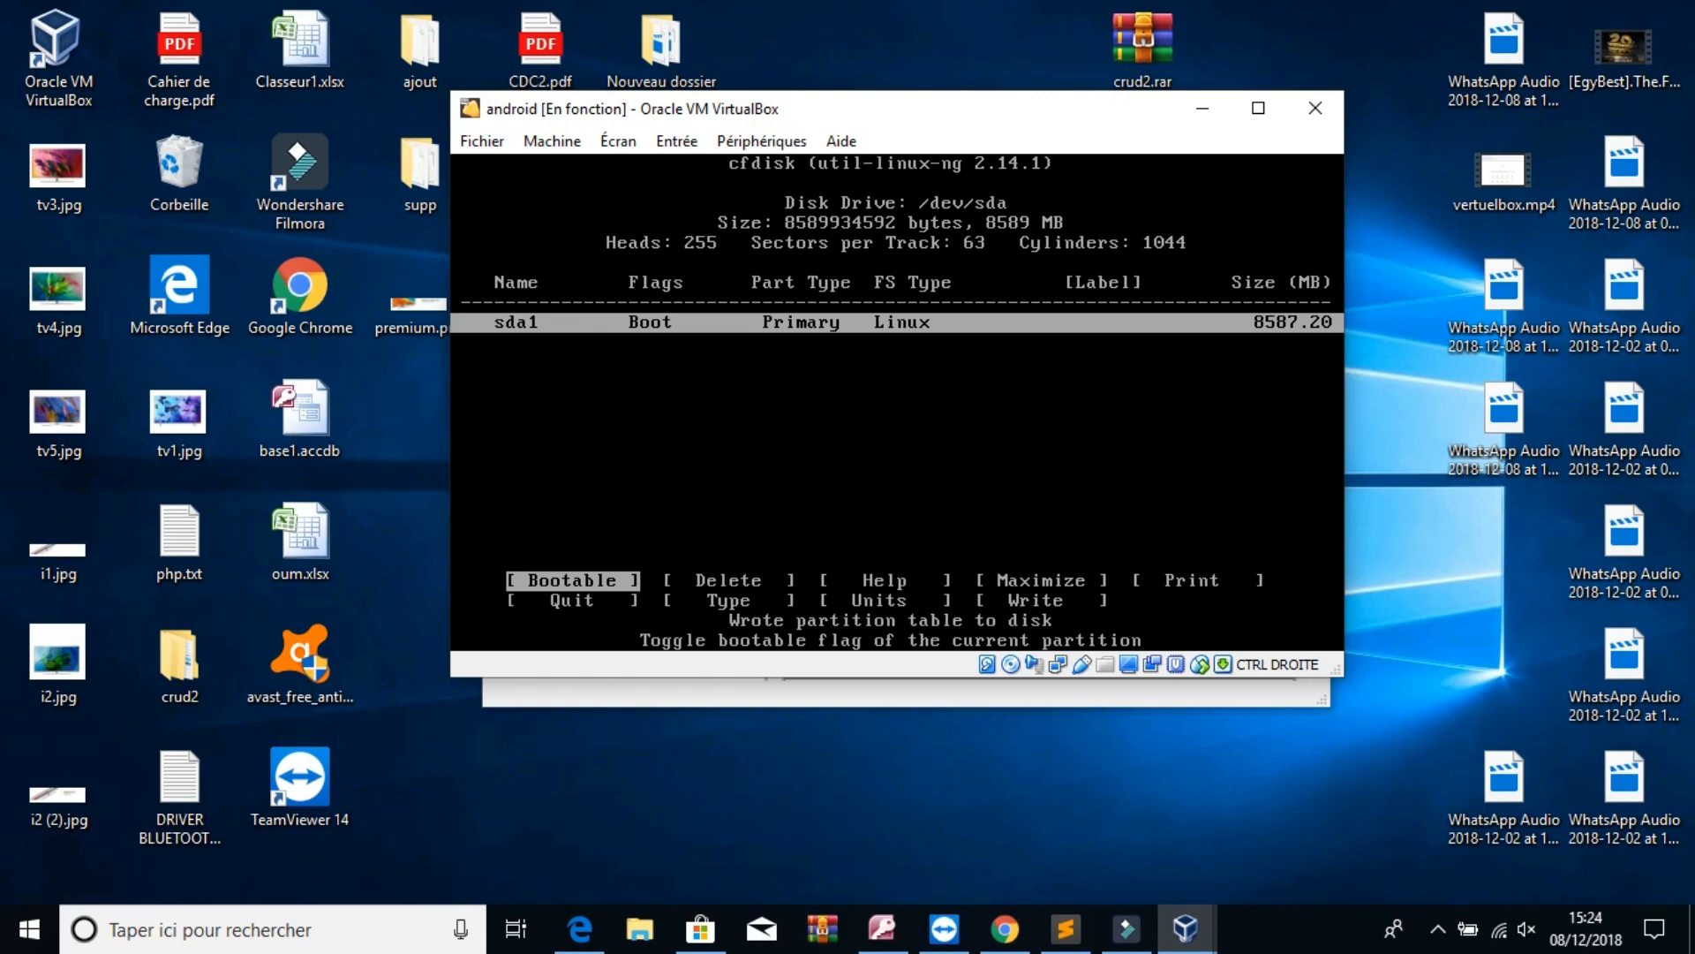
Quit the cfdisk partition editor and return to the installer's partition selection.
{"action": "key", "text": "Right"}
{"action": "key", "text": "Right"}
{"action": "key", "text": "Right"}
{"action": "key", "text": "Right"}
{"action": "key", "text": "Right"}
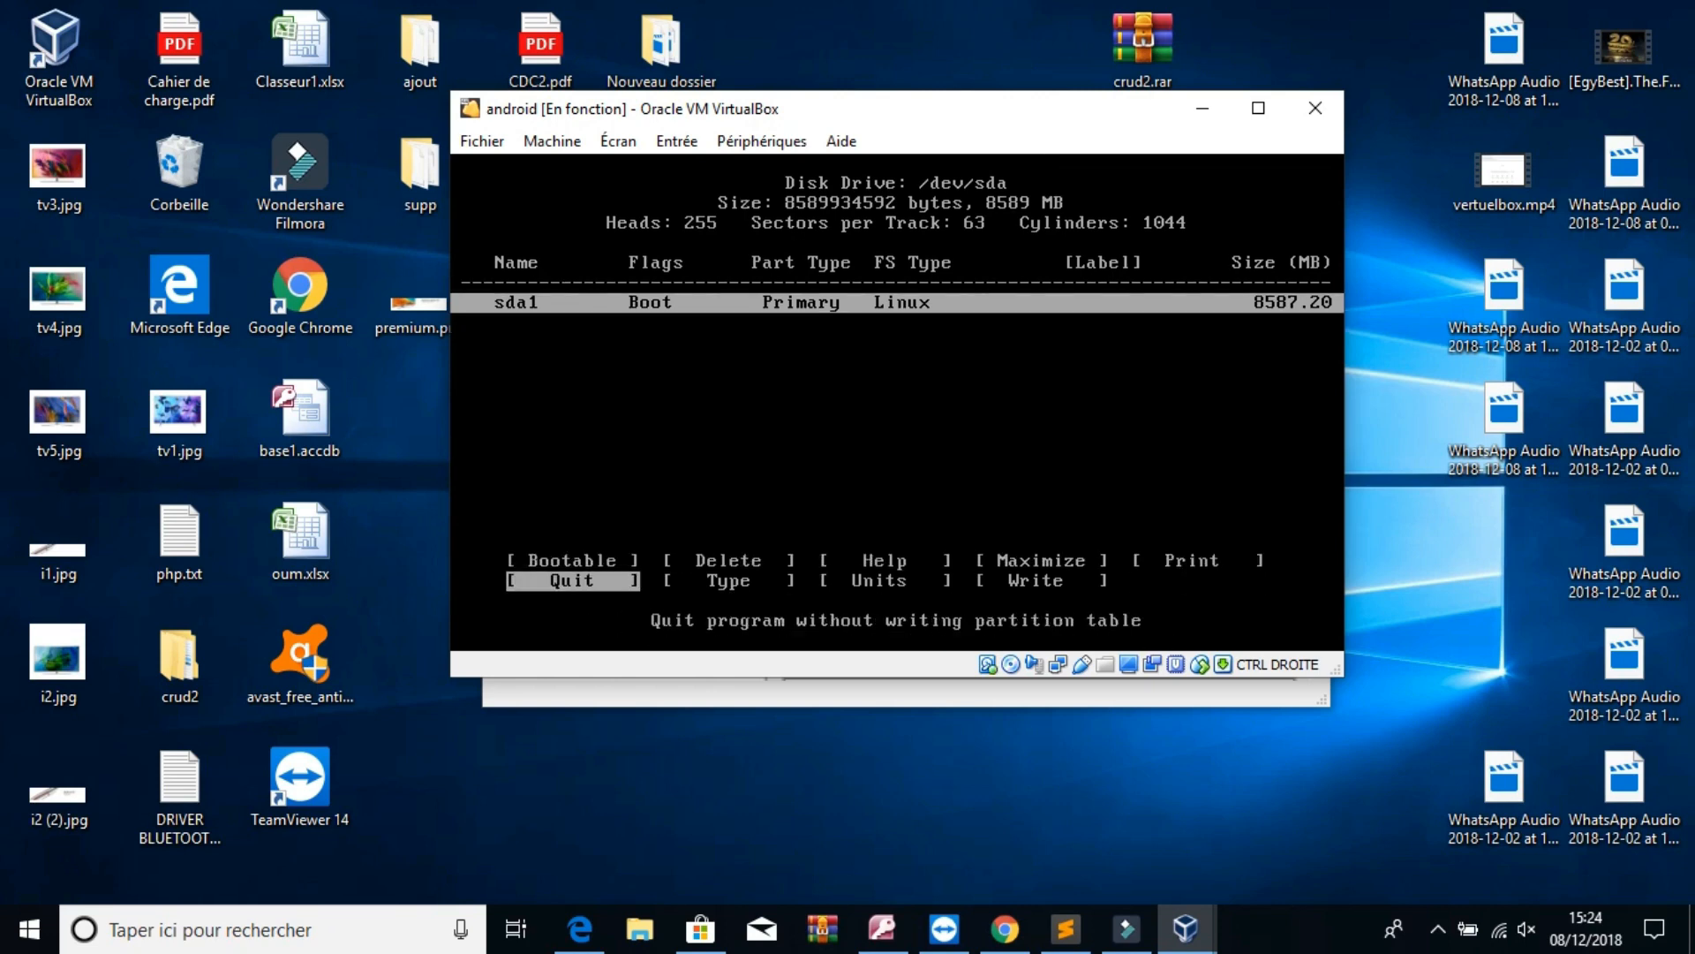
{"action": "key", "text": "Return"}
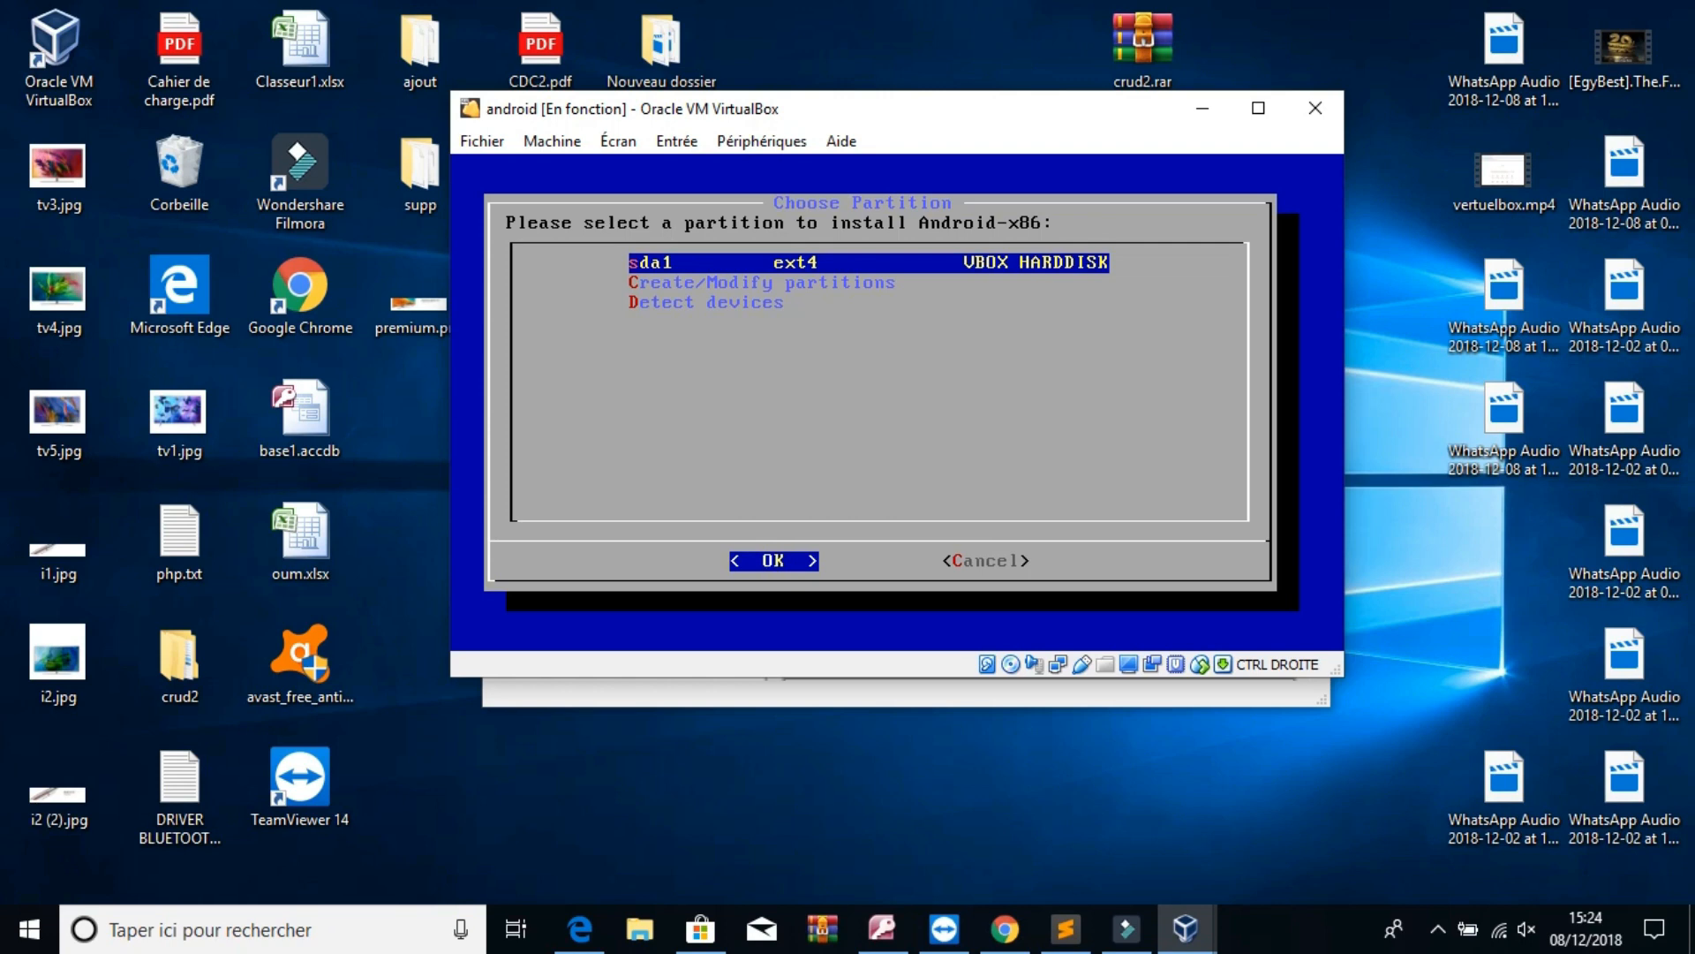
Select sda1 as the installation partition and format it with the ext4 filesystem, confirming the data loss.
{"action": "key", "text": "Return"}
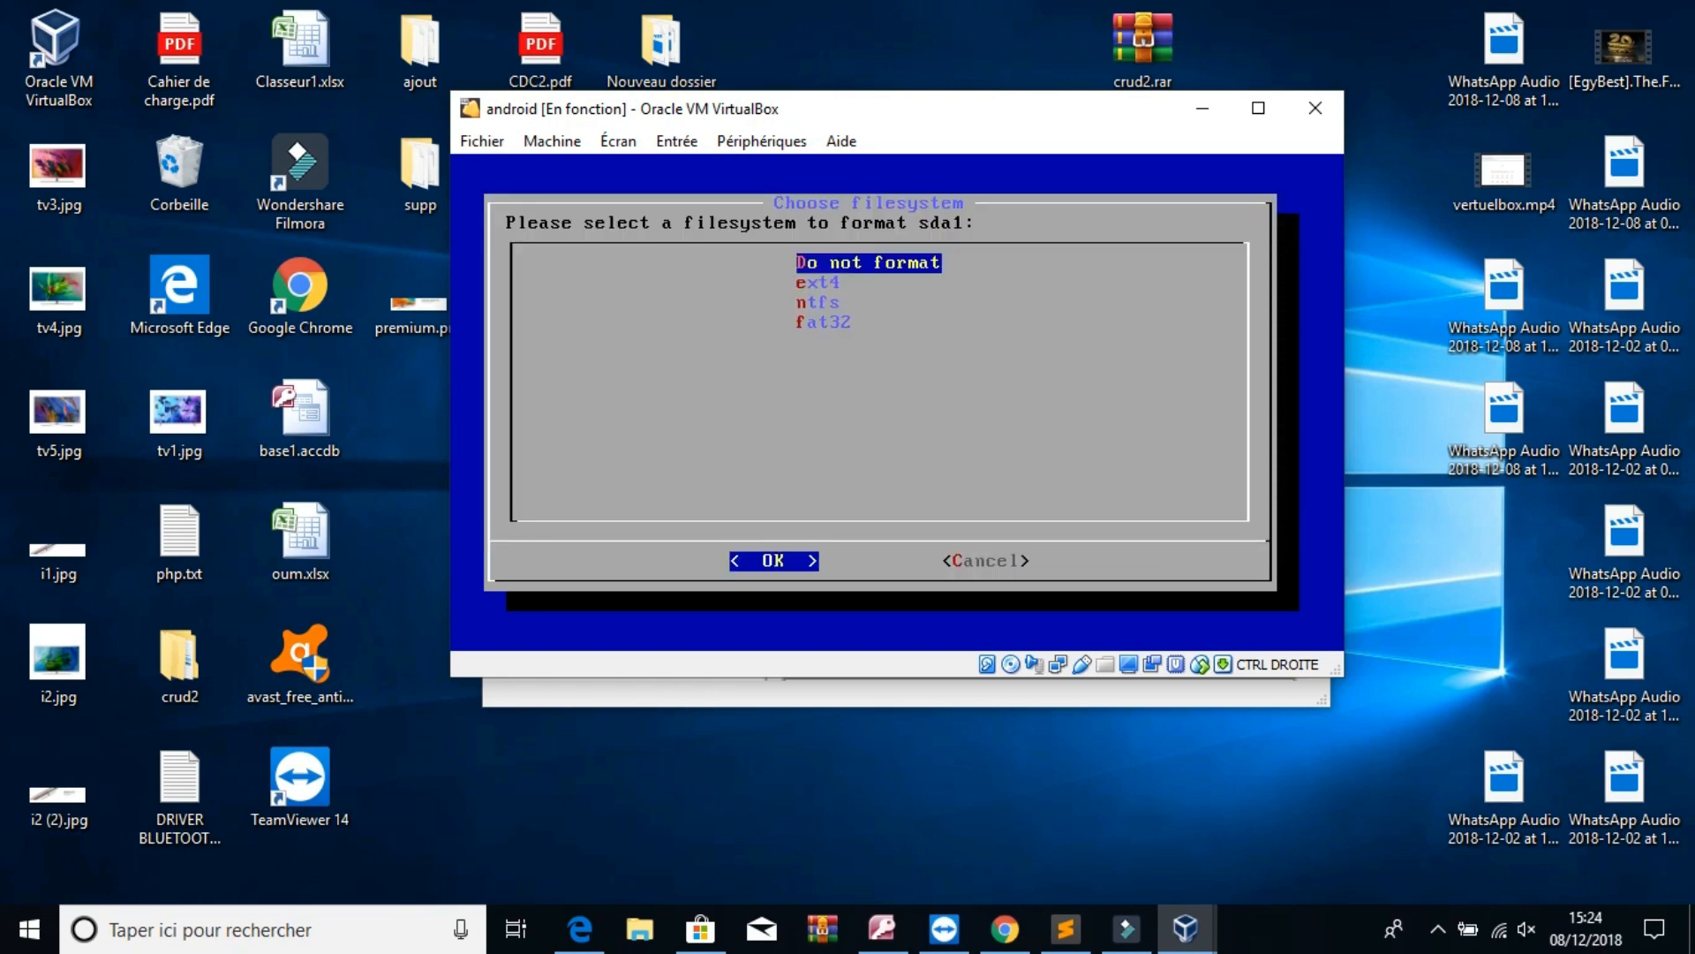
{"action": "key", "text": "Down"}
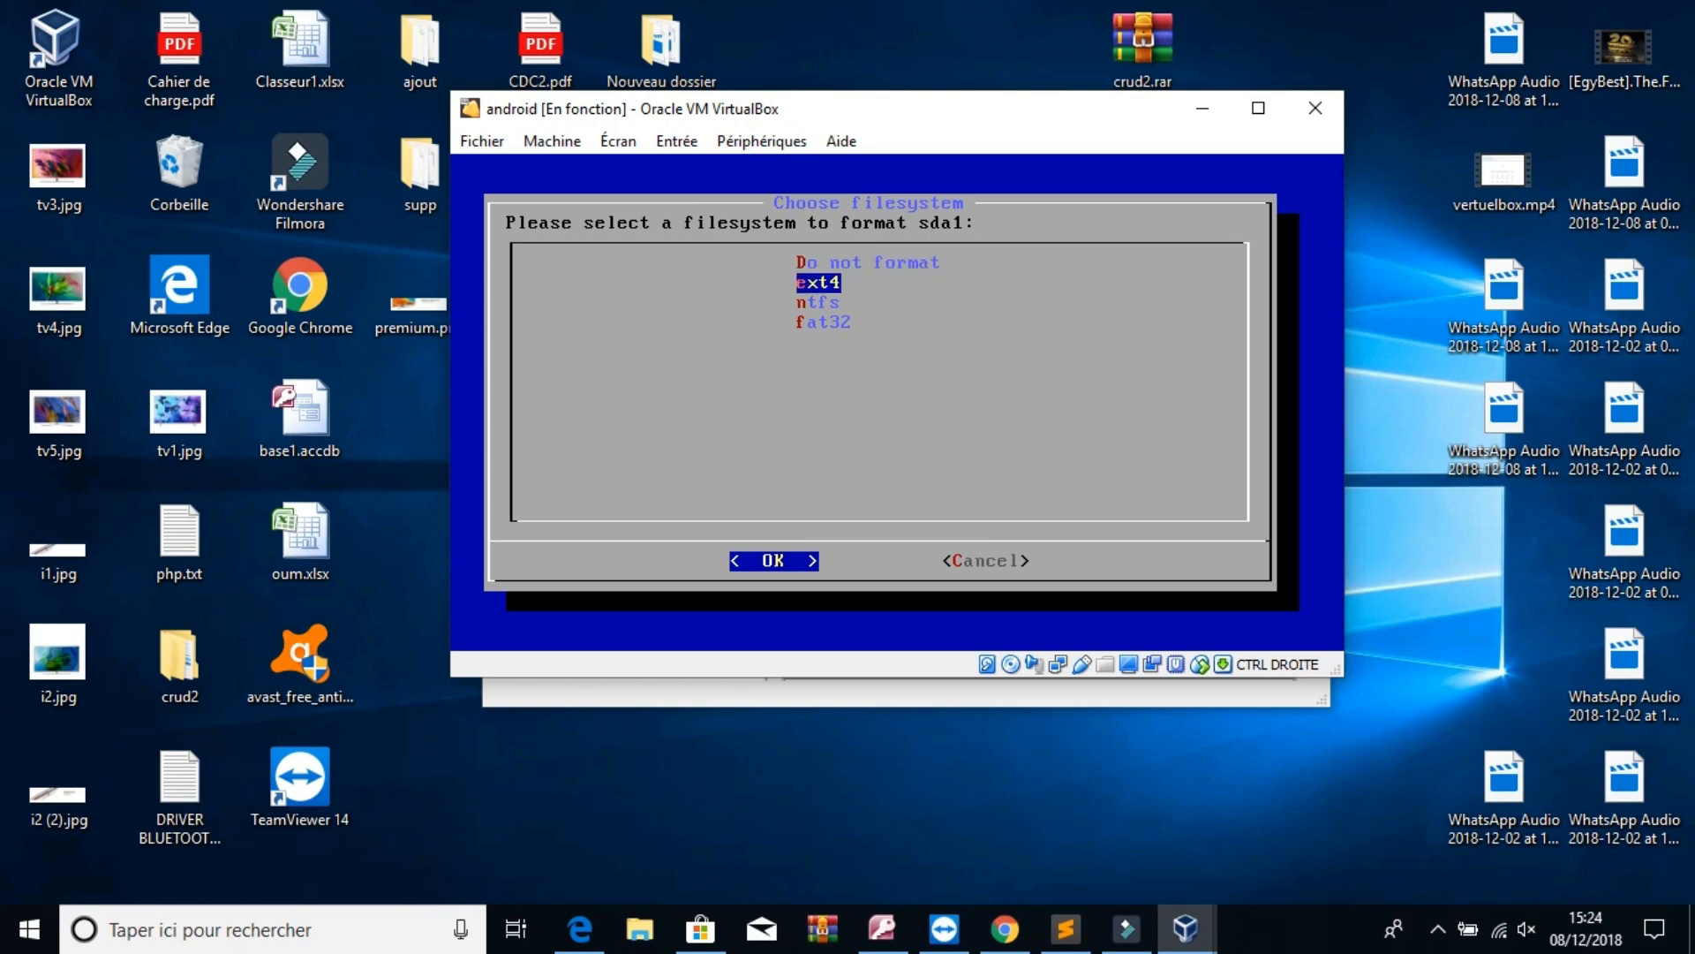
{"action": "key", "text": "Return"}
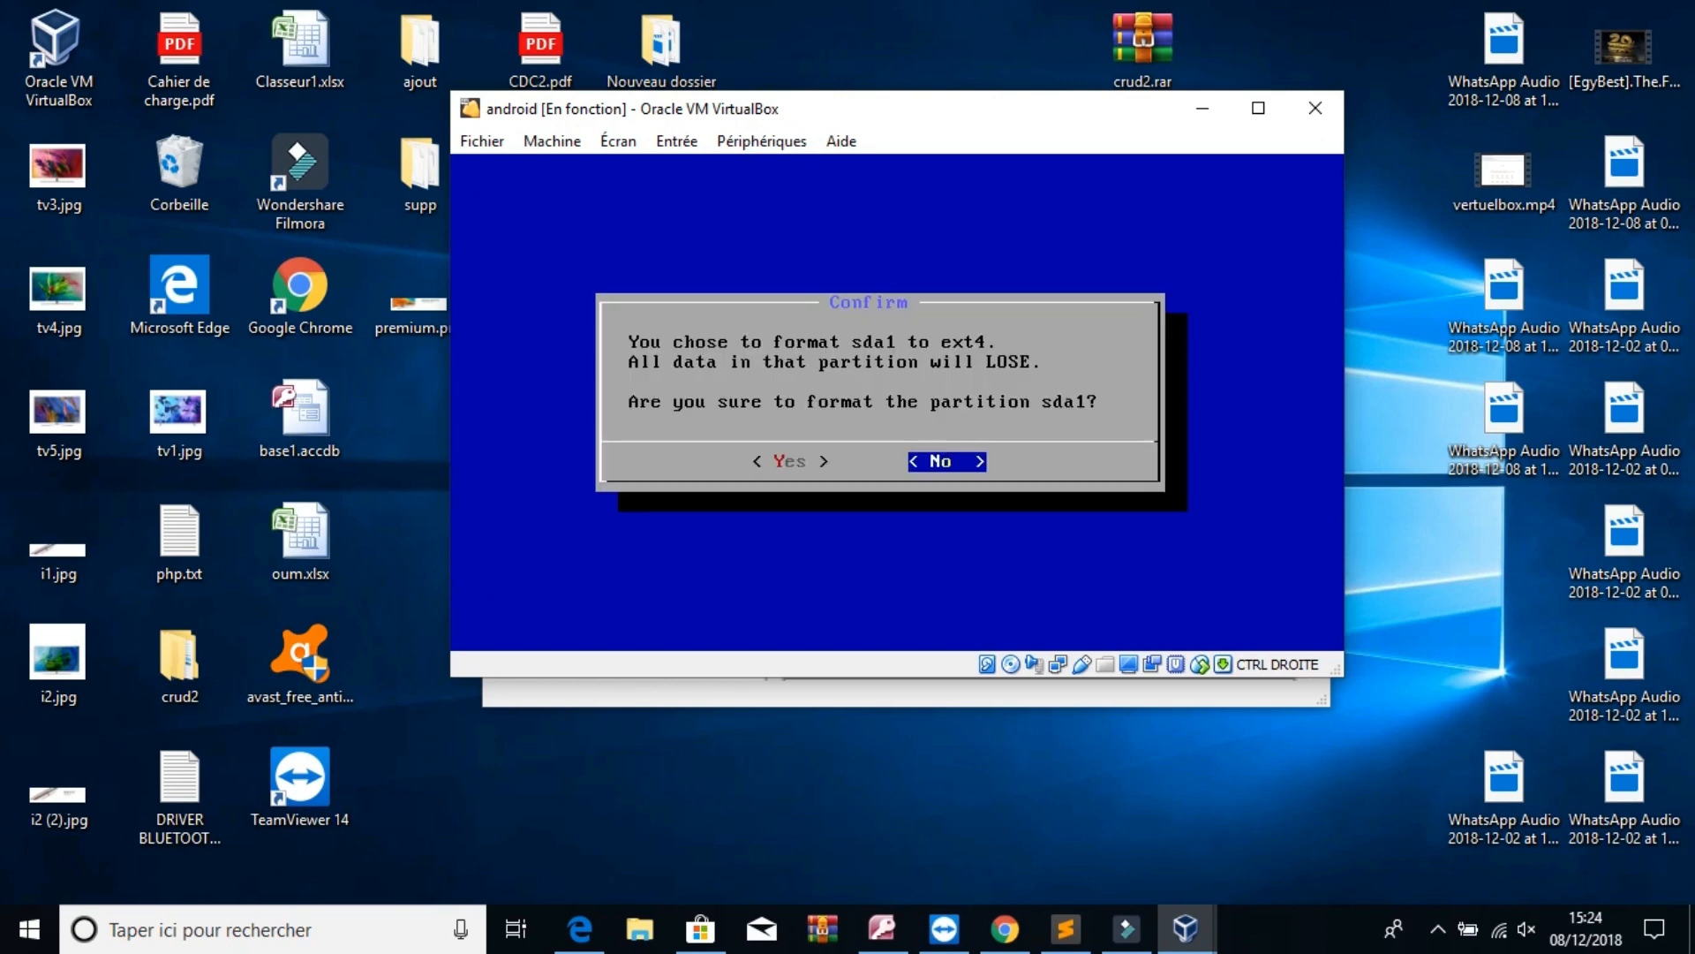
{"action": "key", "text": "Left"}
{"action": "key", "text": "Return"}
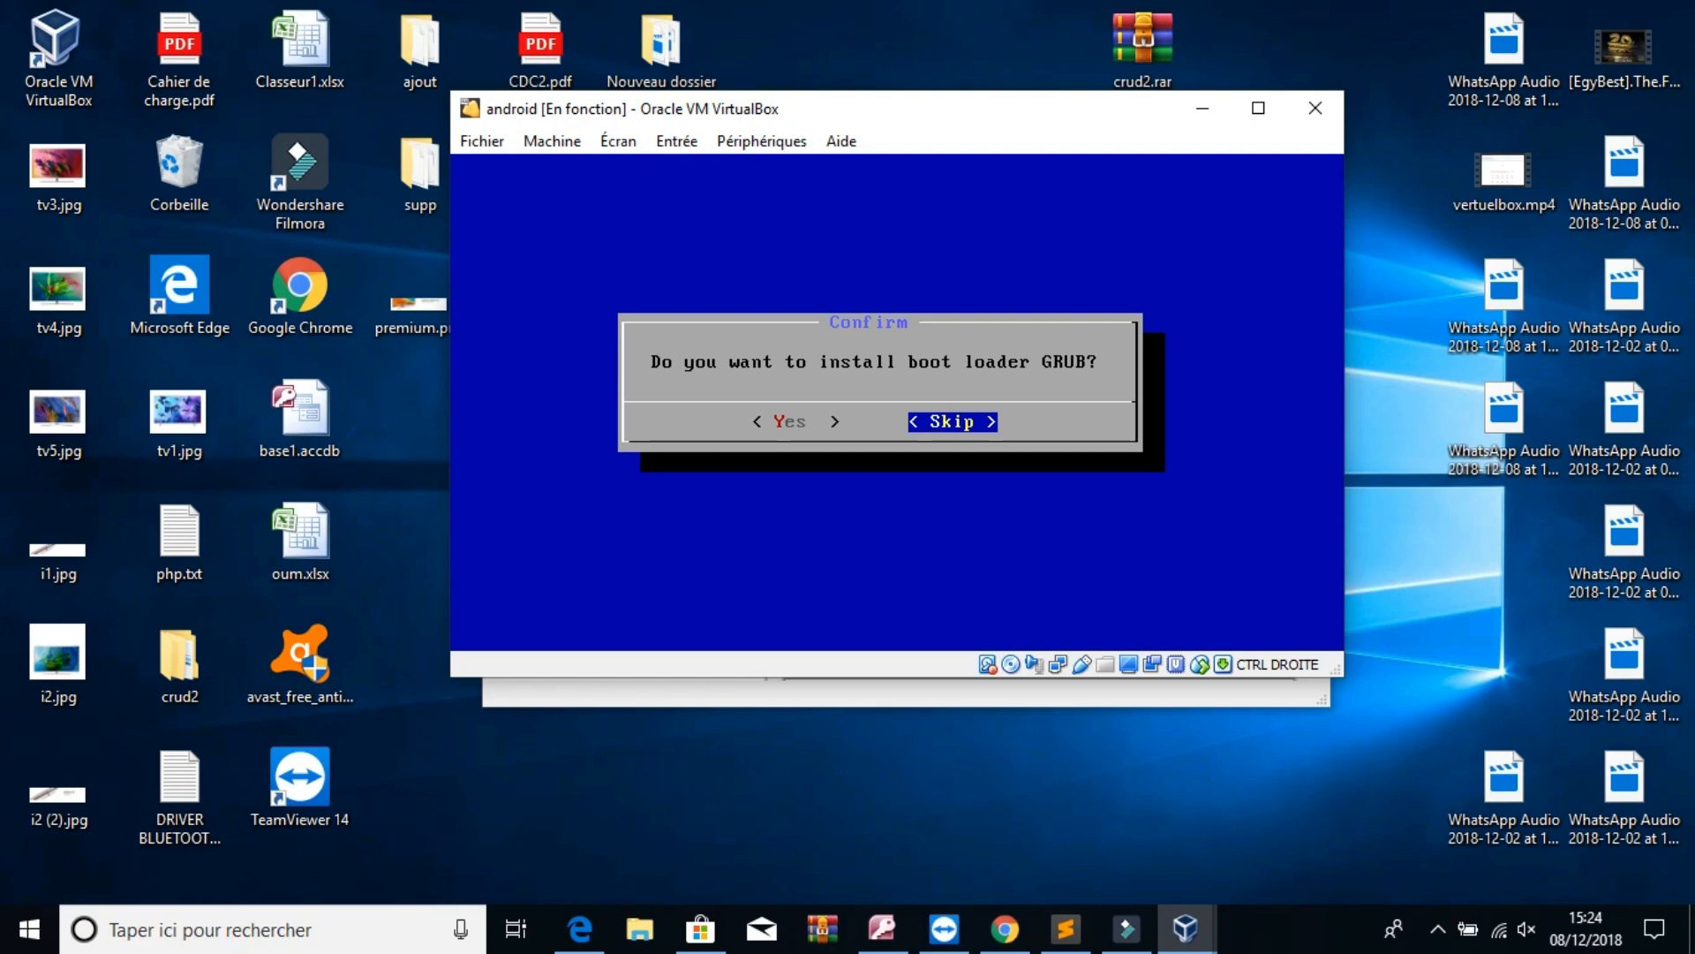
Accept installing the GRUB boot loader and make the /system directory read-write.
{"action": "key", "text": "Left"}
{"action": "key", "text": "Return"}
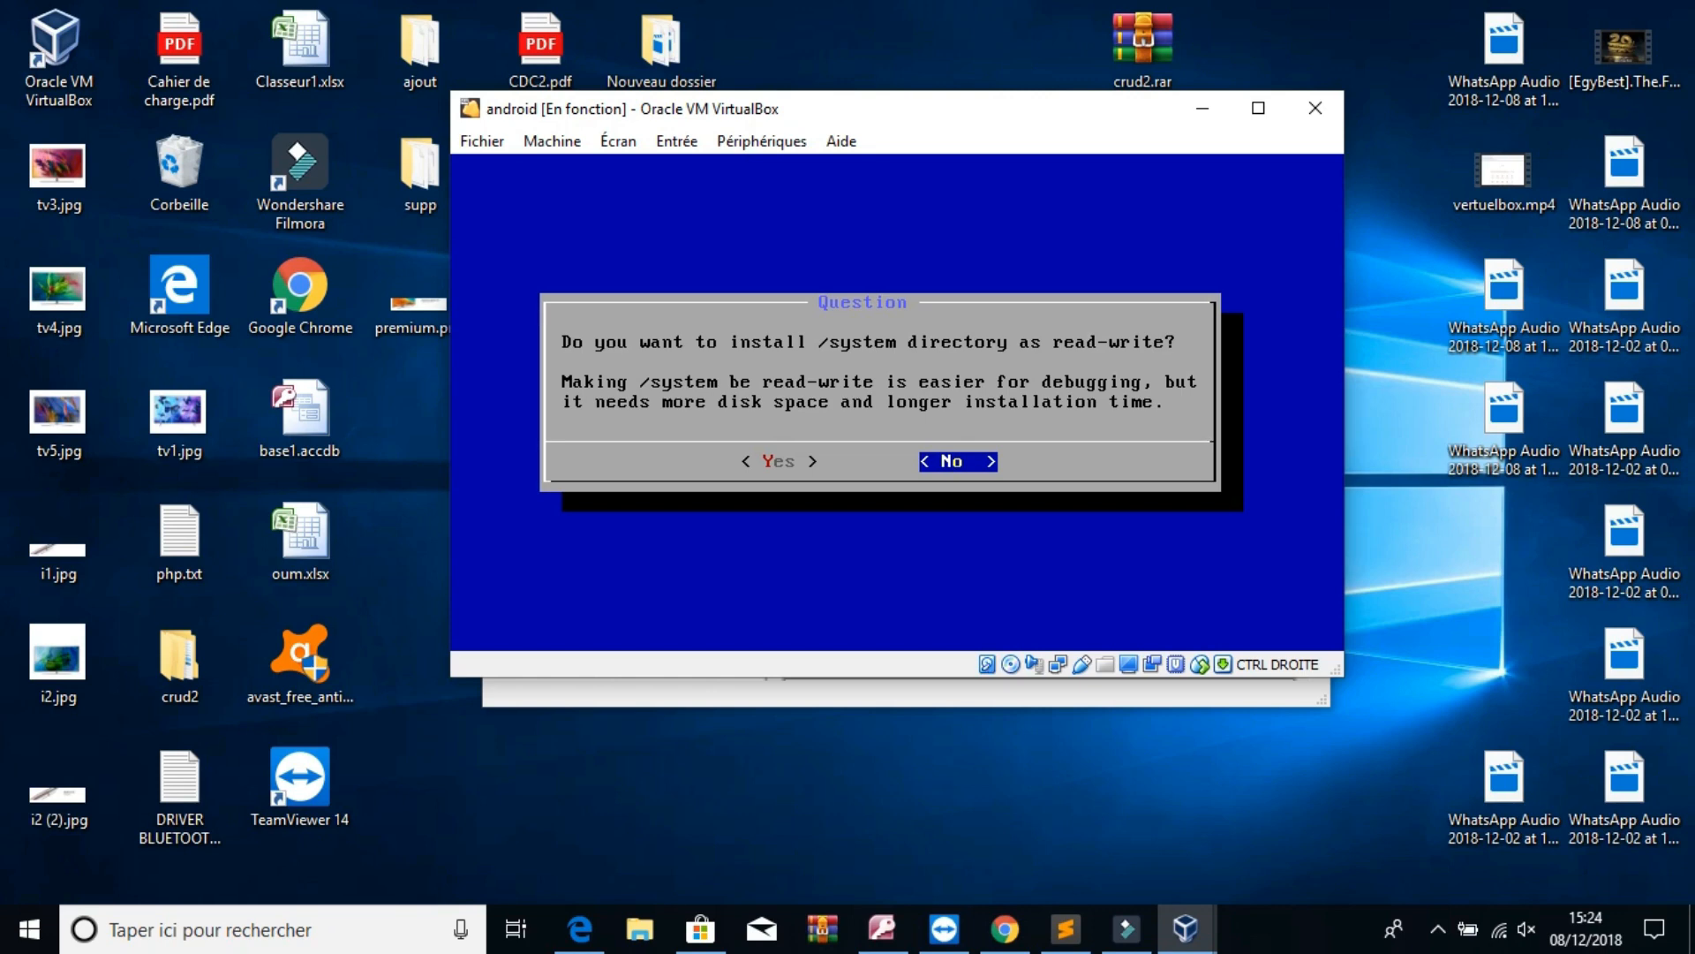
{"action": "key", "text": "Left"}
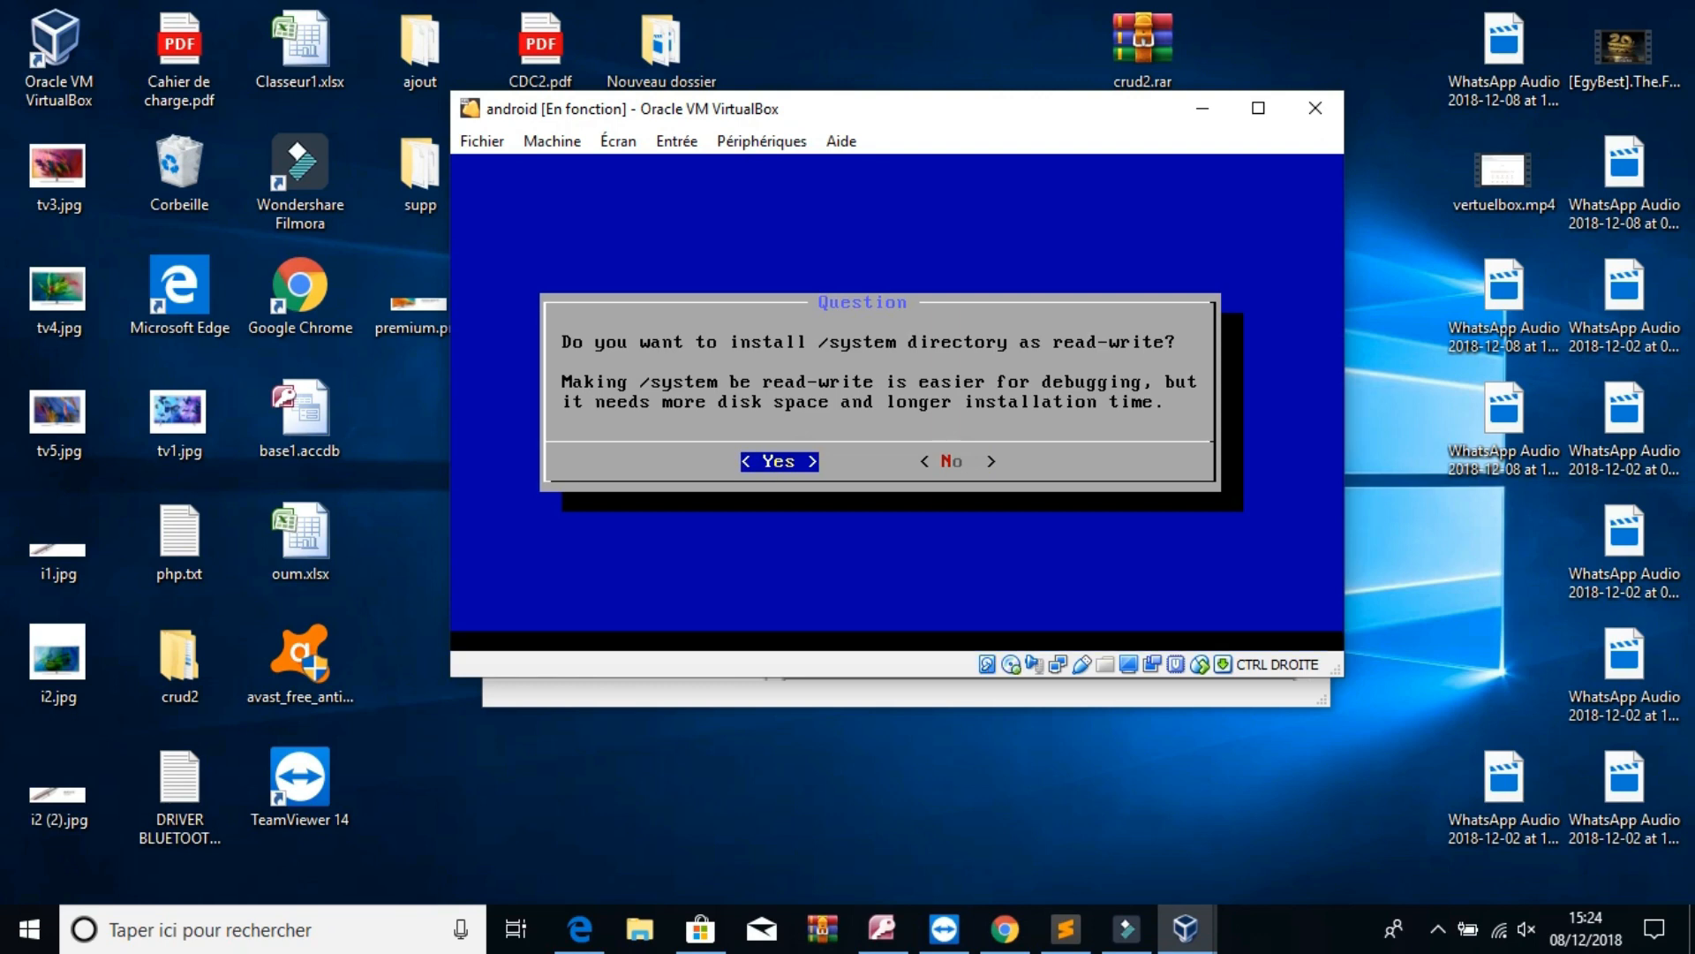
{"action": "key", "text": "Return"}
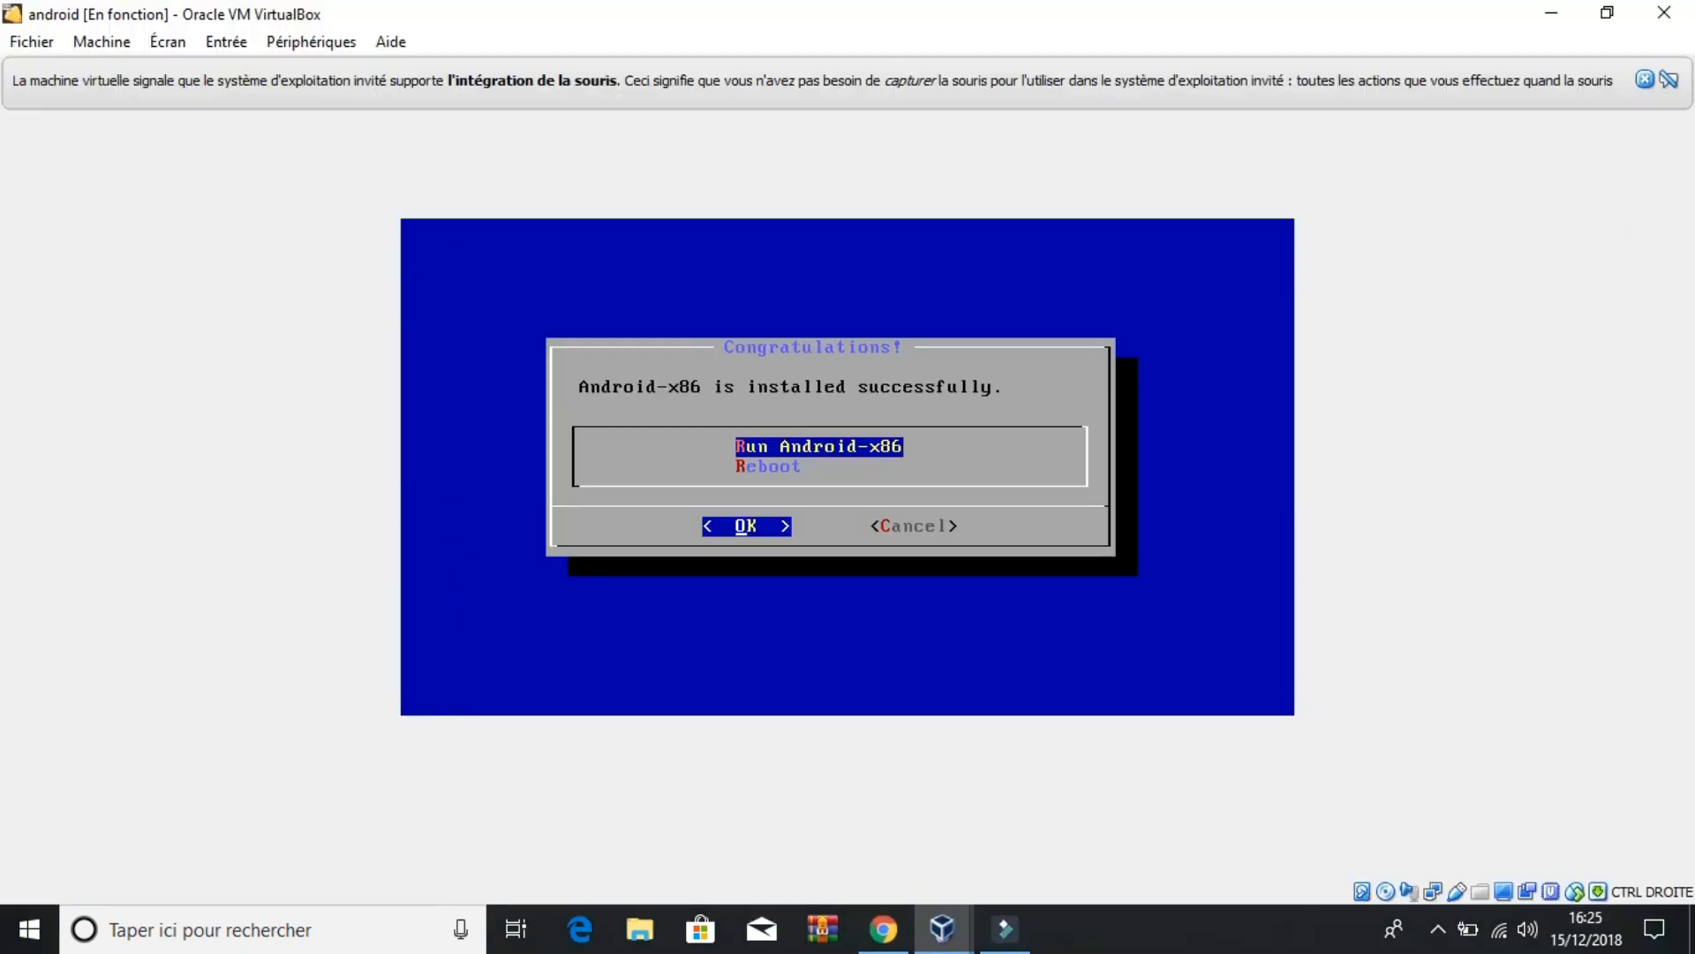
Run the installed Android-x86 system and return to its home screen.
{"action": "key", "text": "Return"}
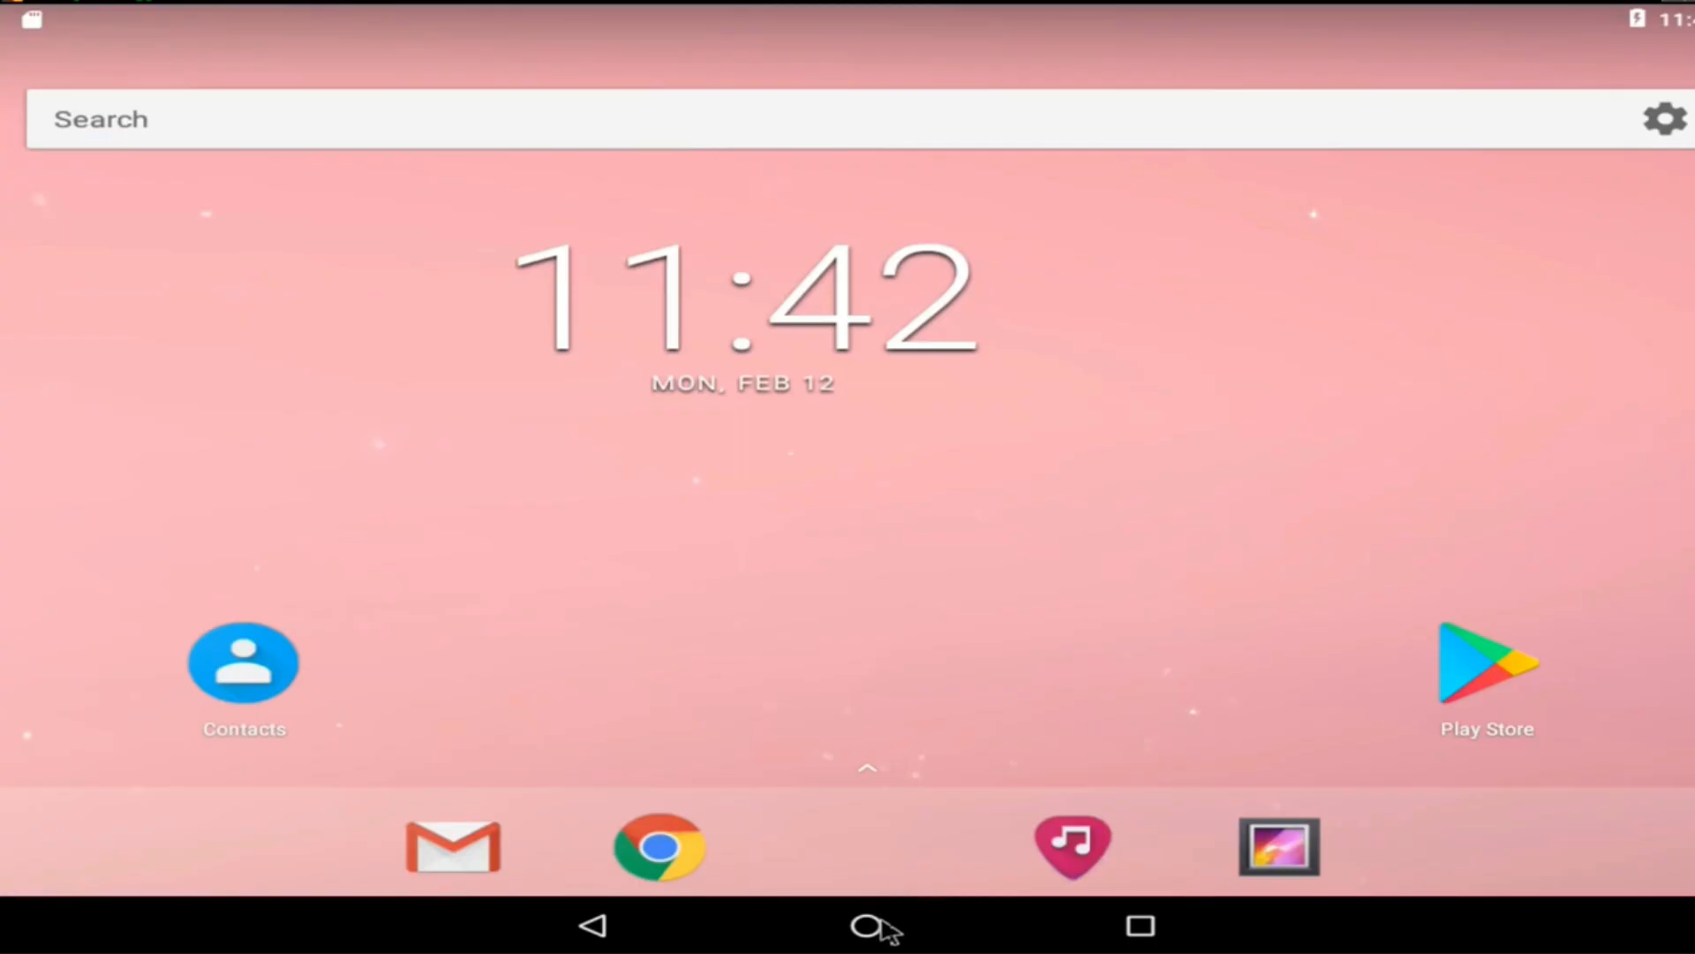
{"action": "left_click", "coordinate": [887, 927]}
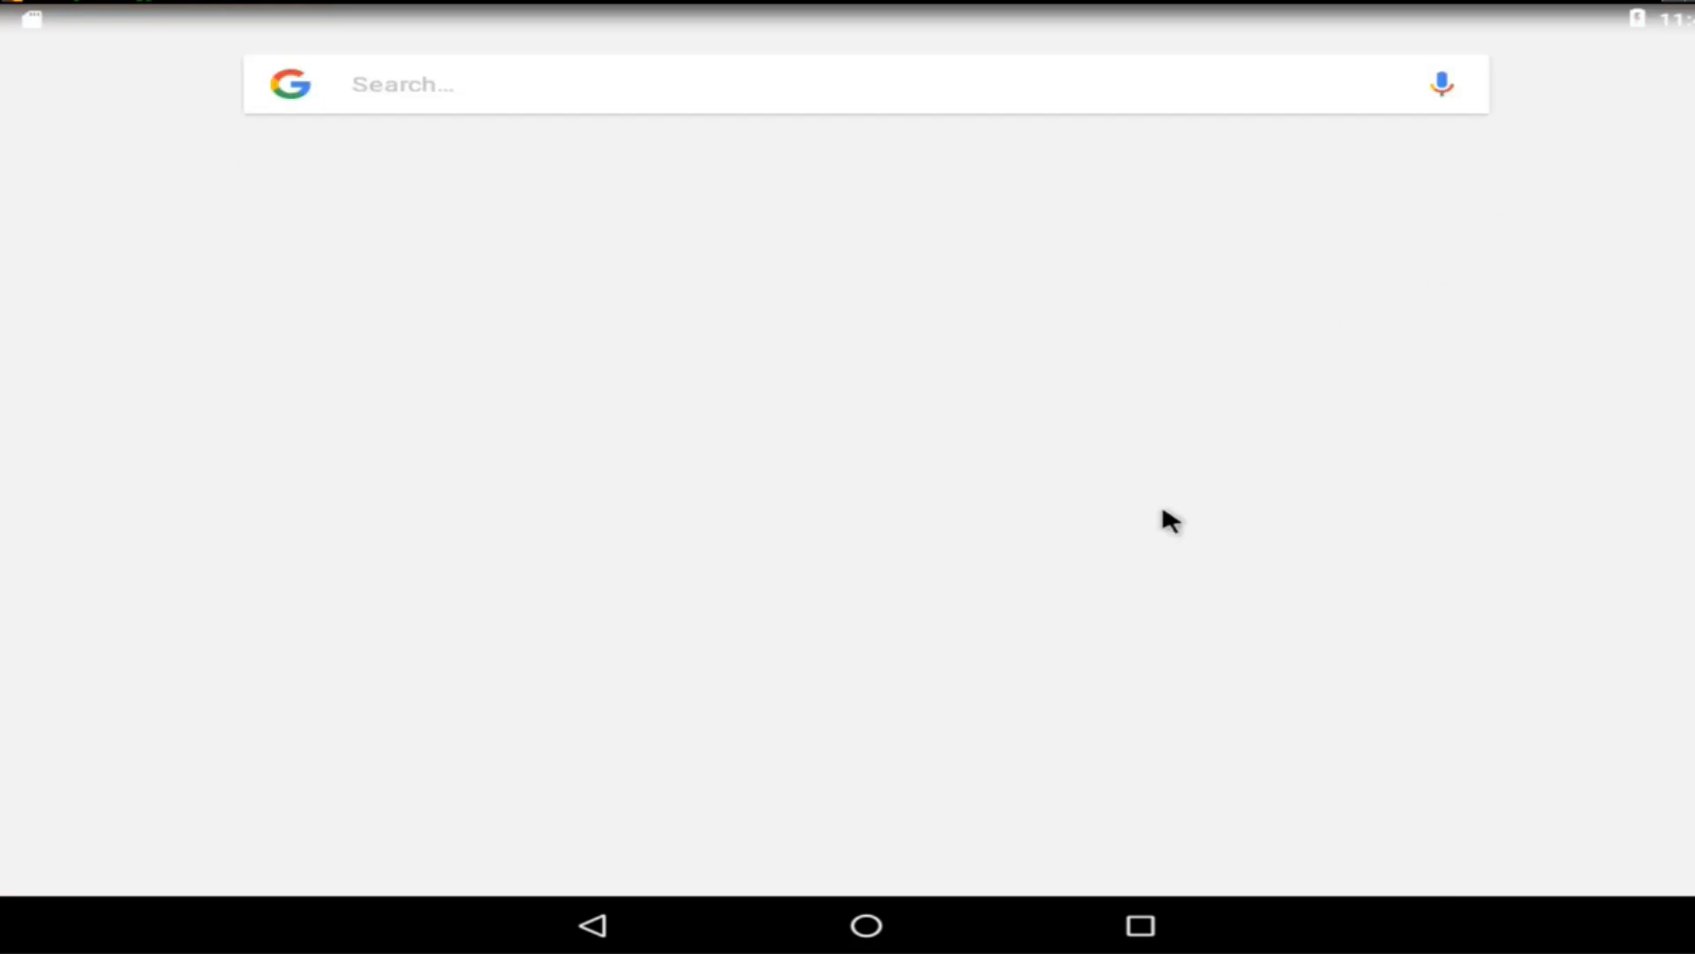
{"action": "left_click", "coordinate": [866, 924]}
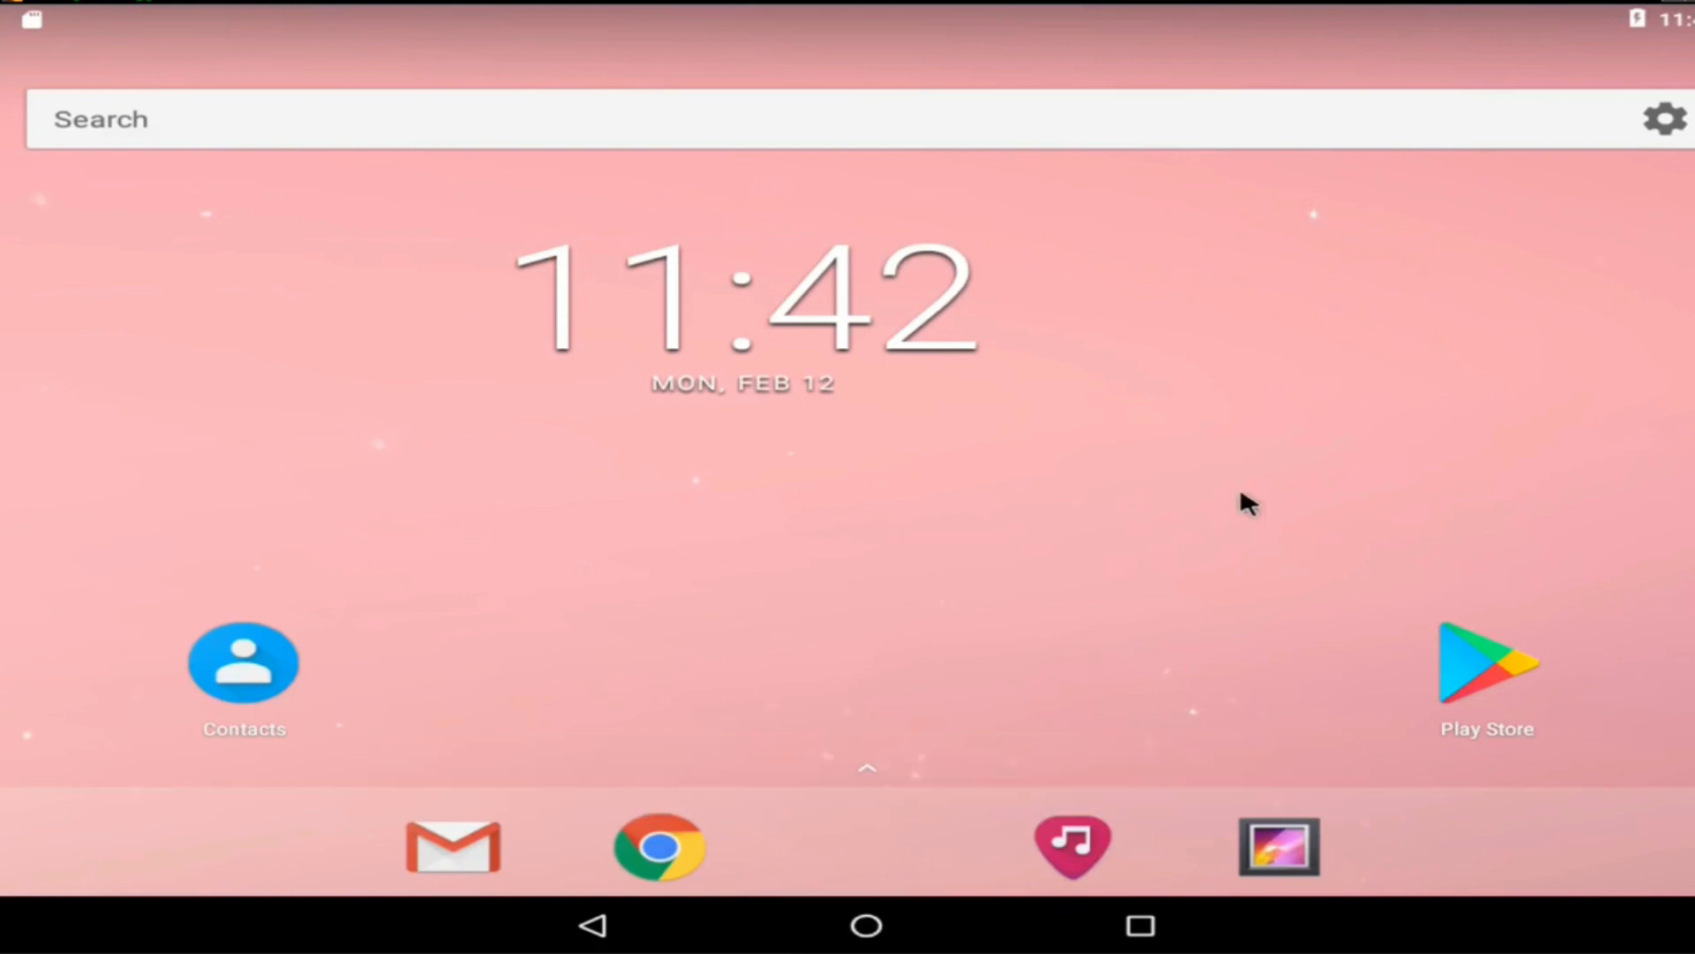
Look over Android's quick settings, including Bluetooth, and the system notifications, and close the notification shade.
{"action": "left_click", "coordinate": [1678, 32]}
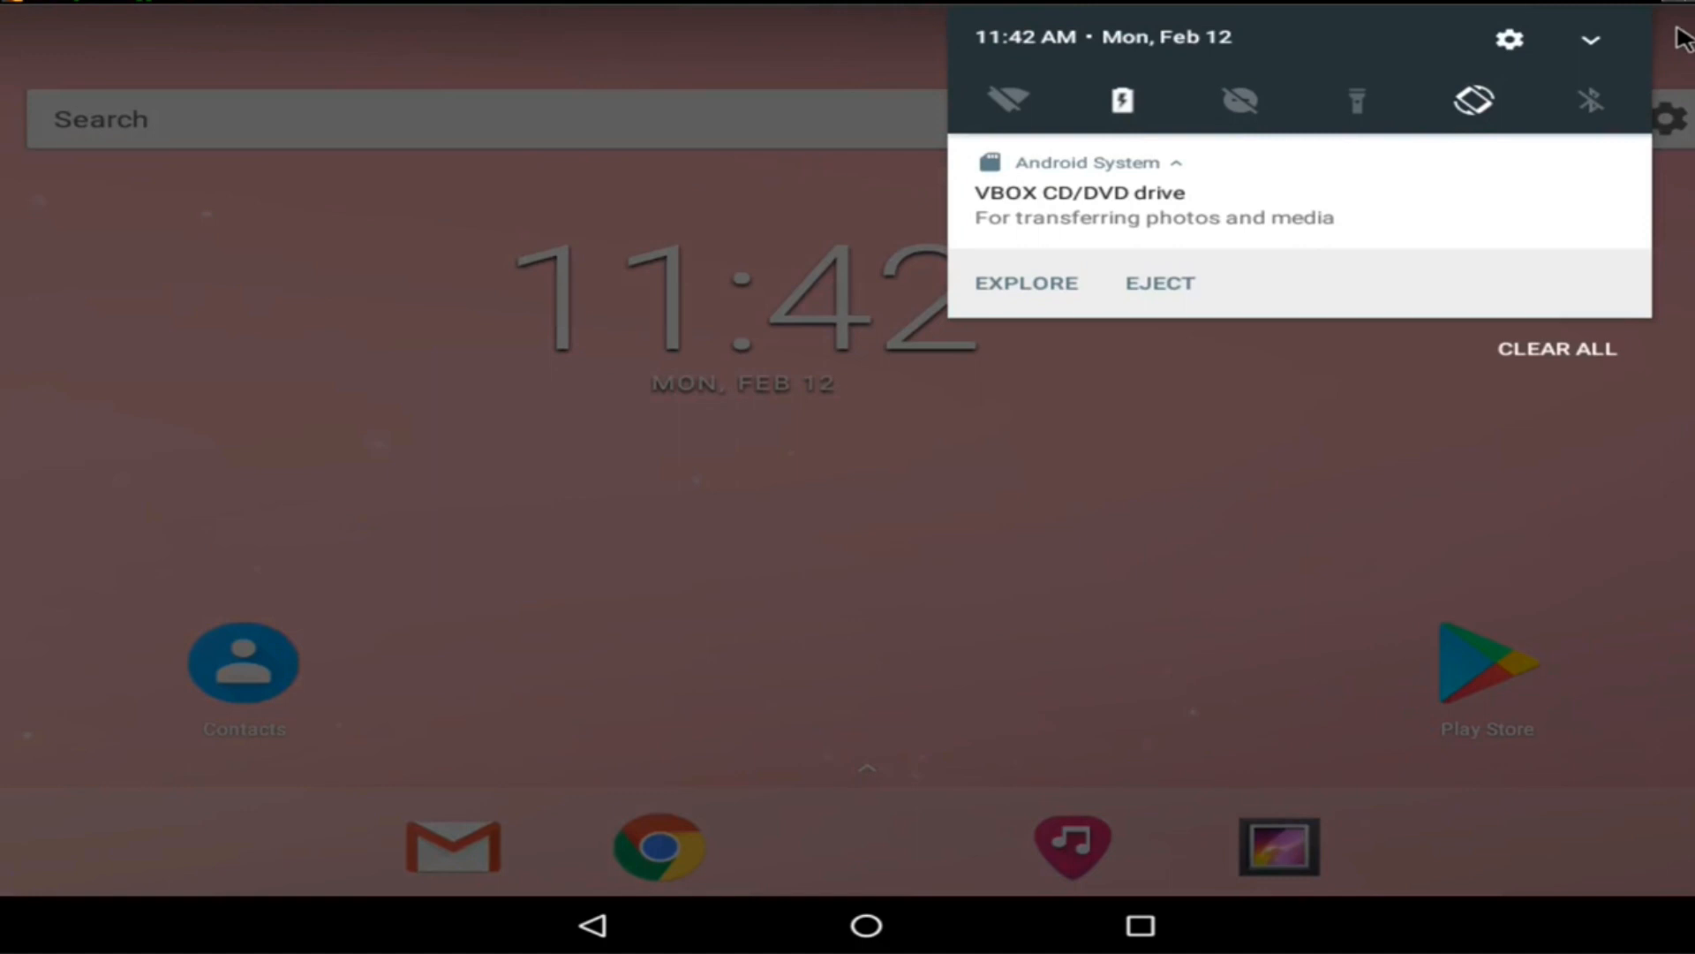
{"action": "left_click", "coordinate": [1604, 108]}
{"action": "left_click", "coordinate": [1604, 108]}
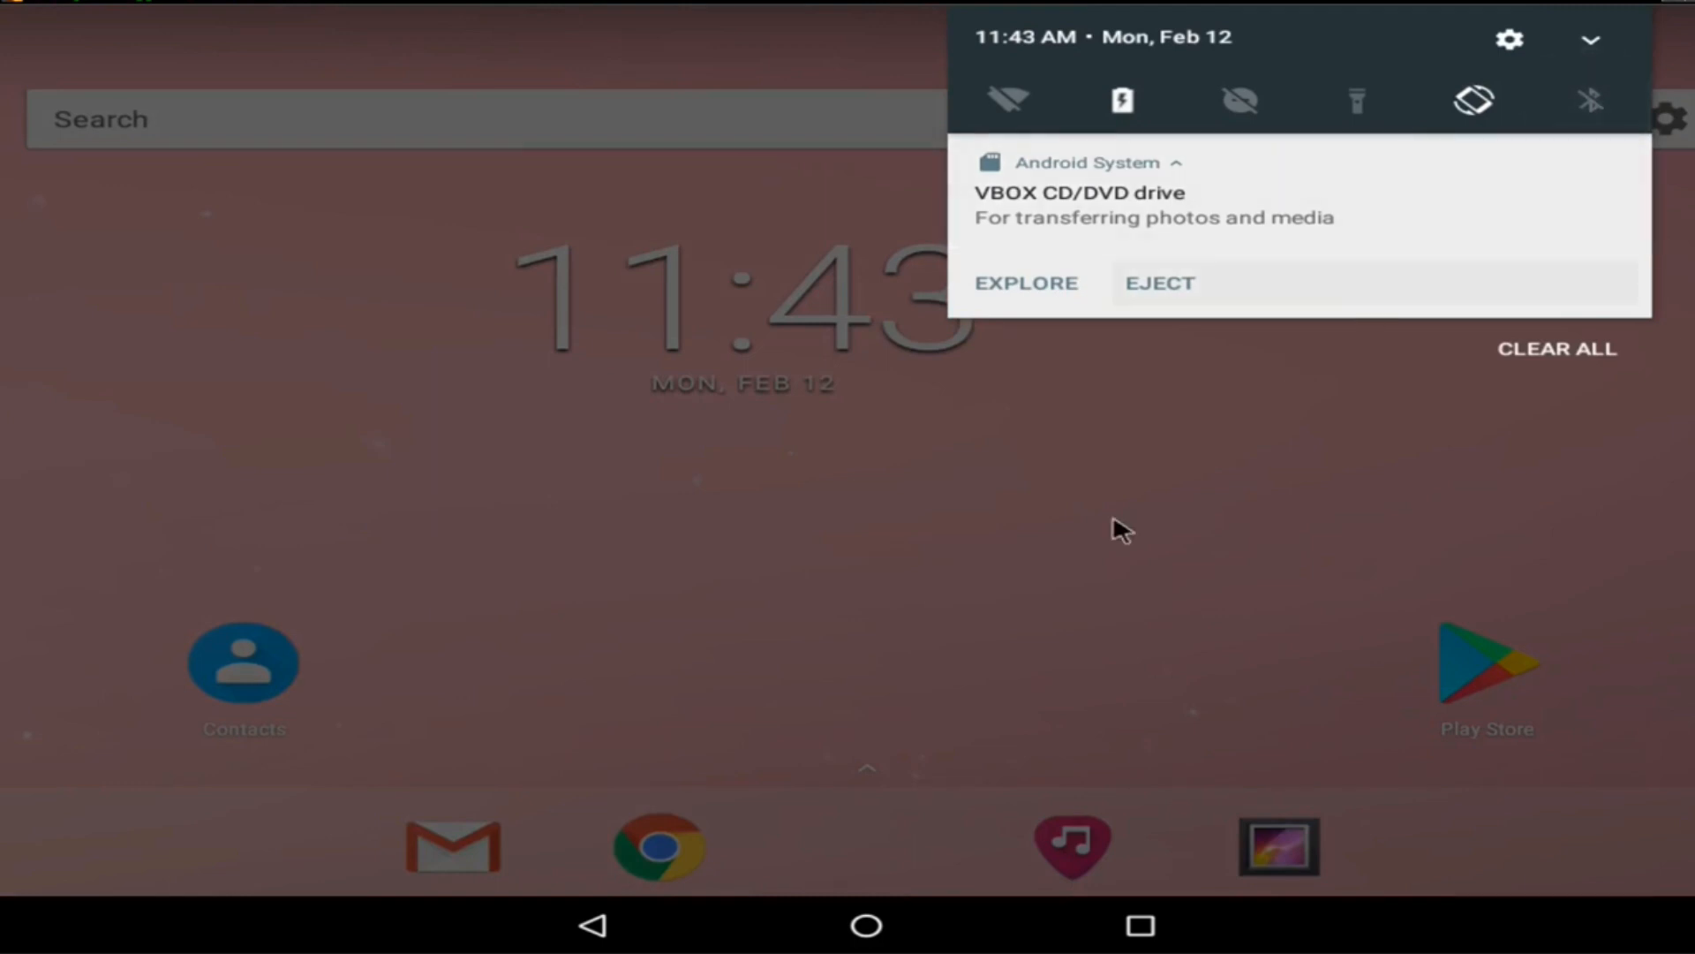
{"action": "left_click", "coordinate": [1030, 547]}
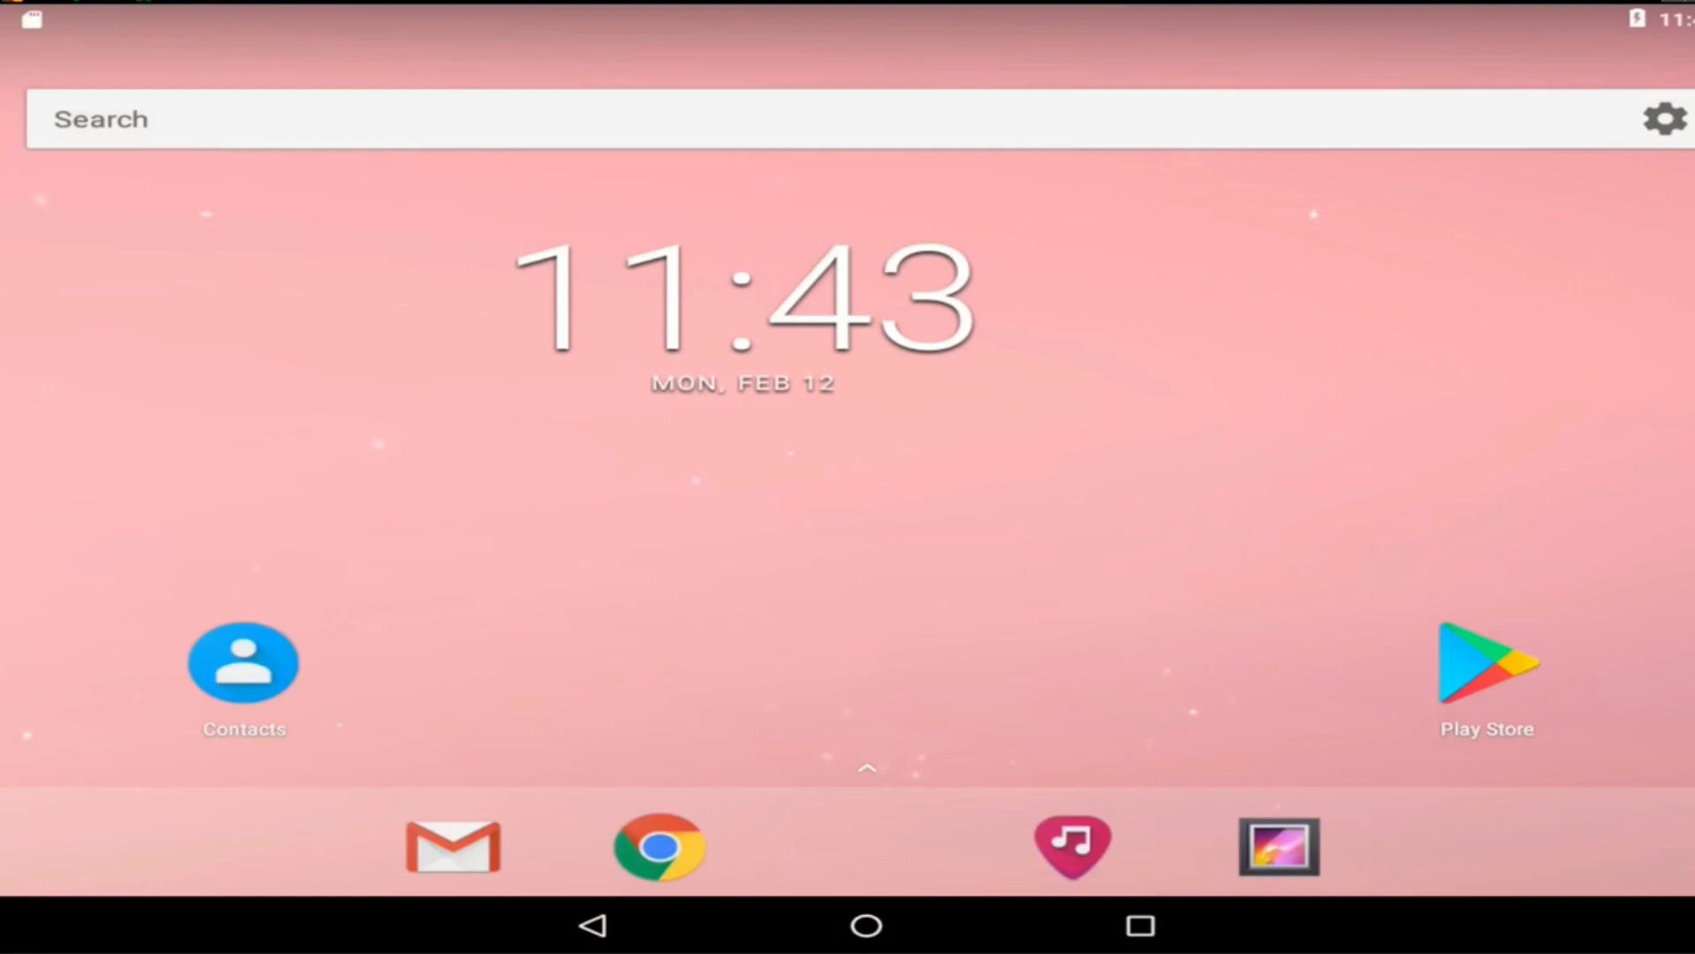
Bring up Android's power options and choose to power off the system.
{"action": "key", "text": "ctrl+h"}
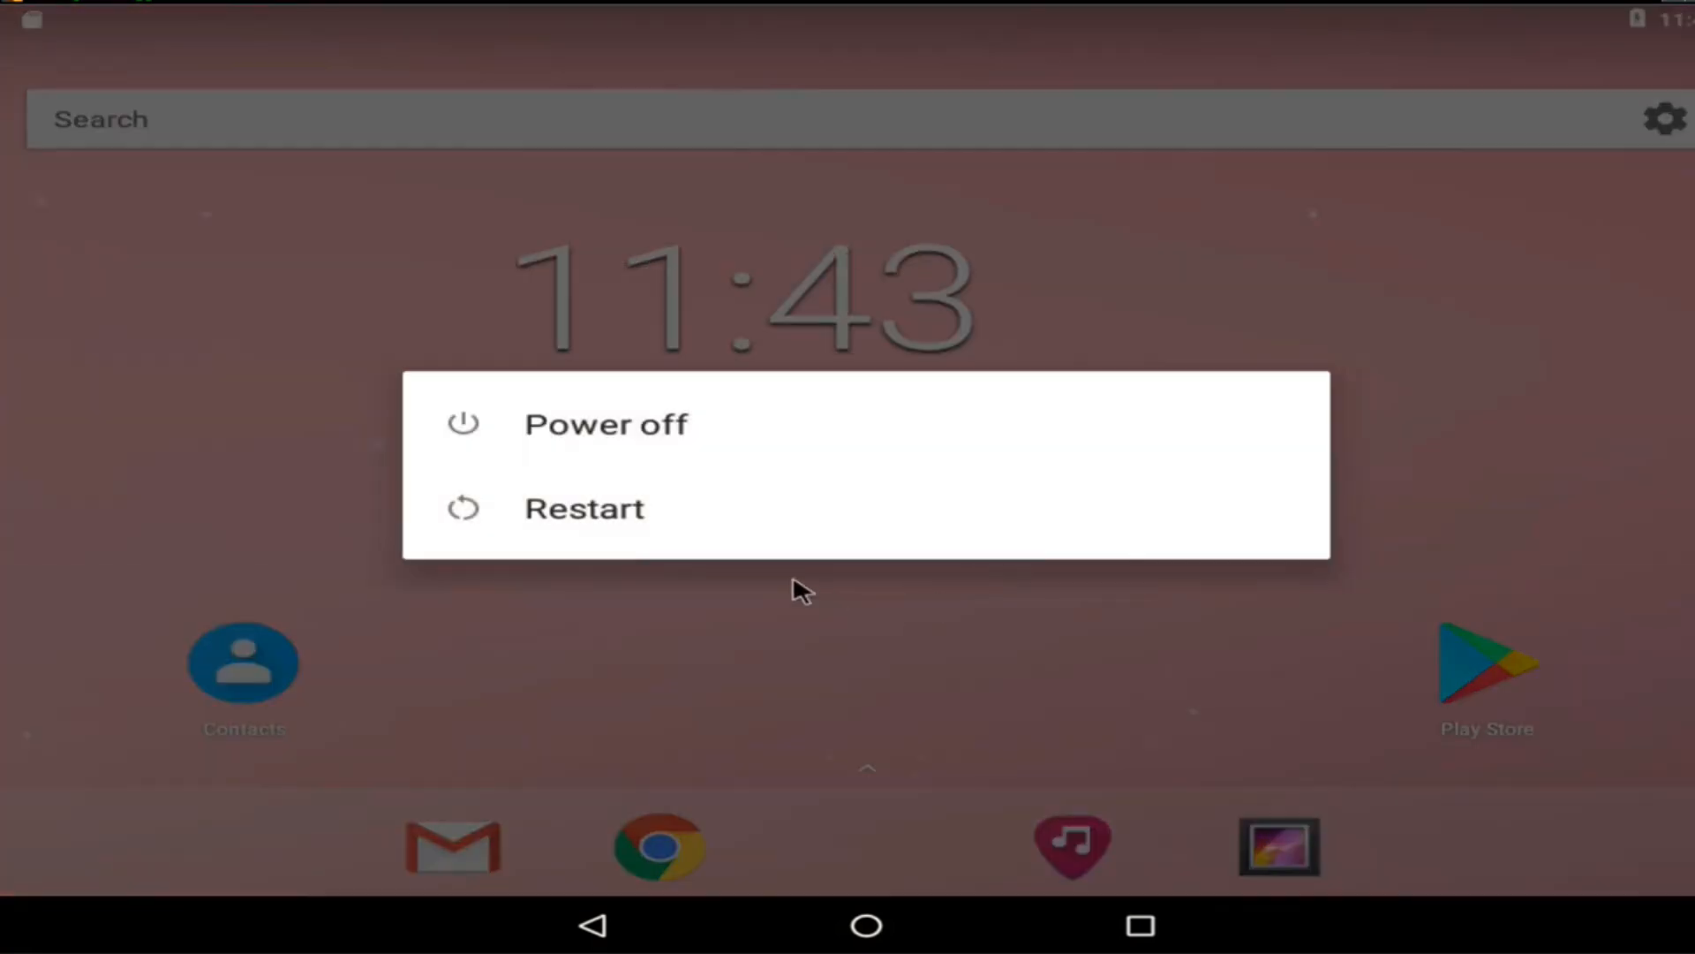
{"action": "left_click", "coordinate": [643, 429]}
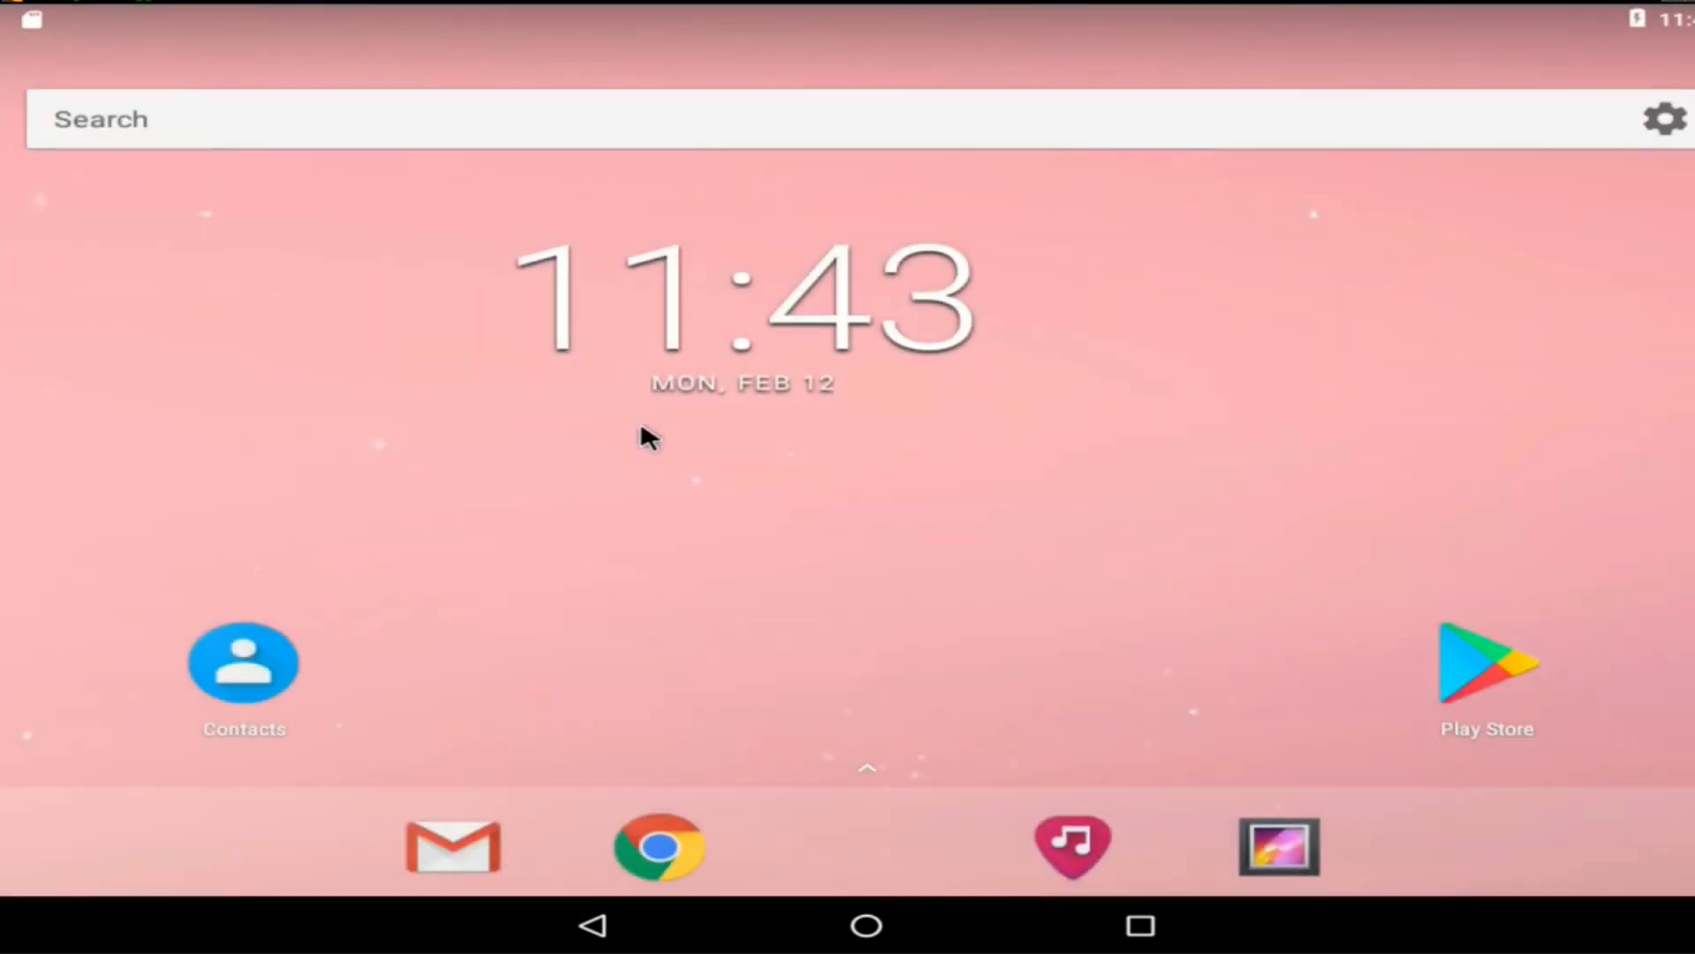